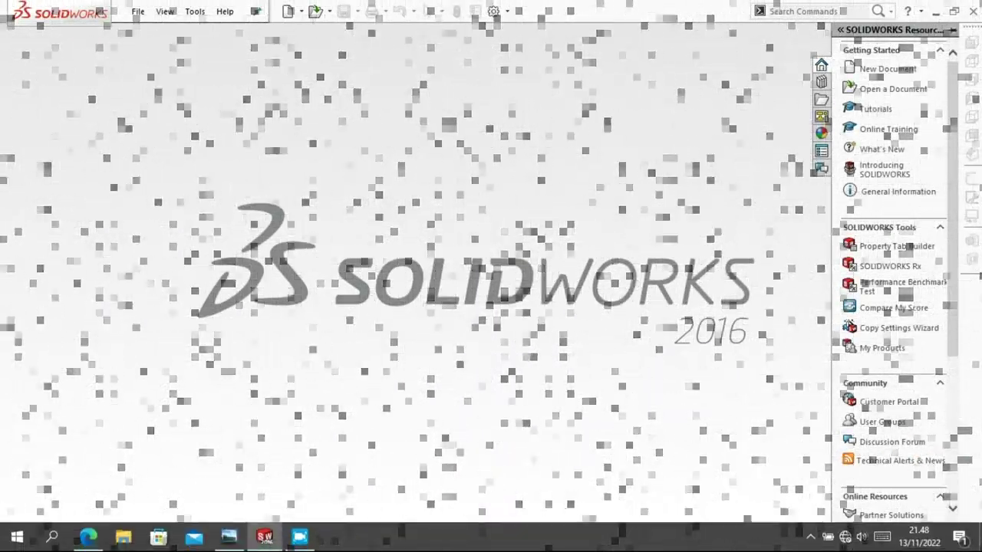
Review the bolt drawing in the size reference image, then close it
click(229, 537)
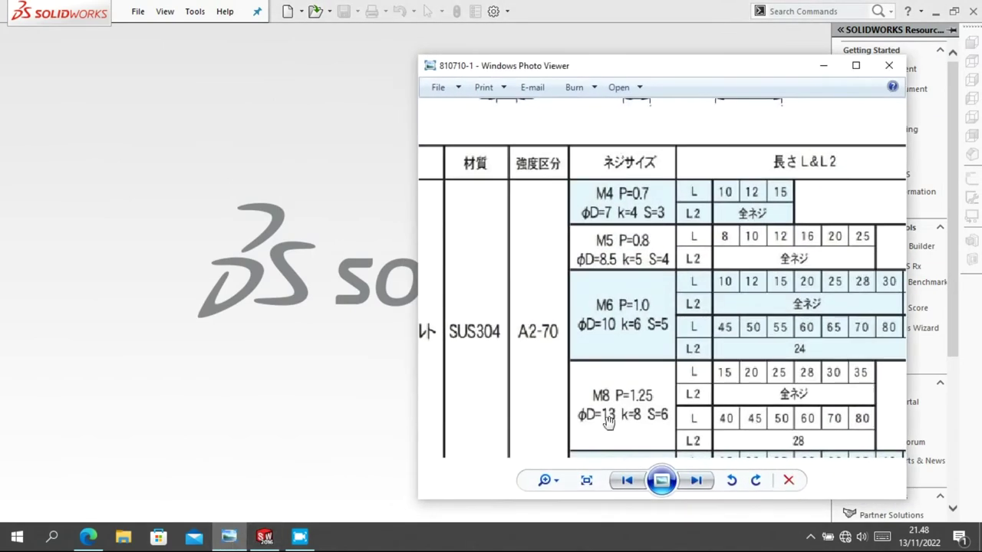
scroll(773, 283, up, 1)
scroll(725, 345, down, 1)
scroll(725, 346, down, 1)
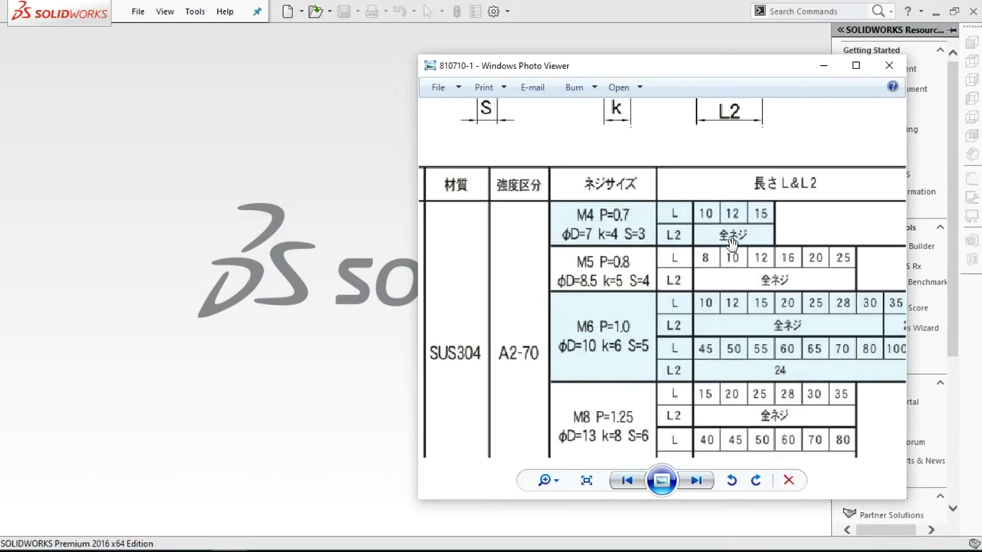
scroll(772, 418, up, 1)
drag(772, 418, 743, 399)
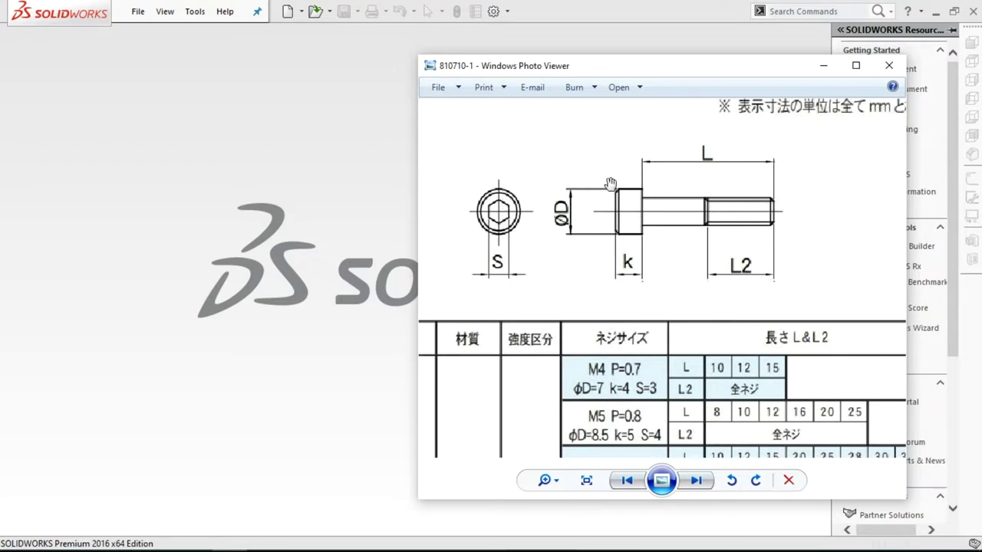
click(824, 66)
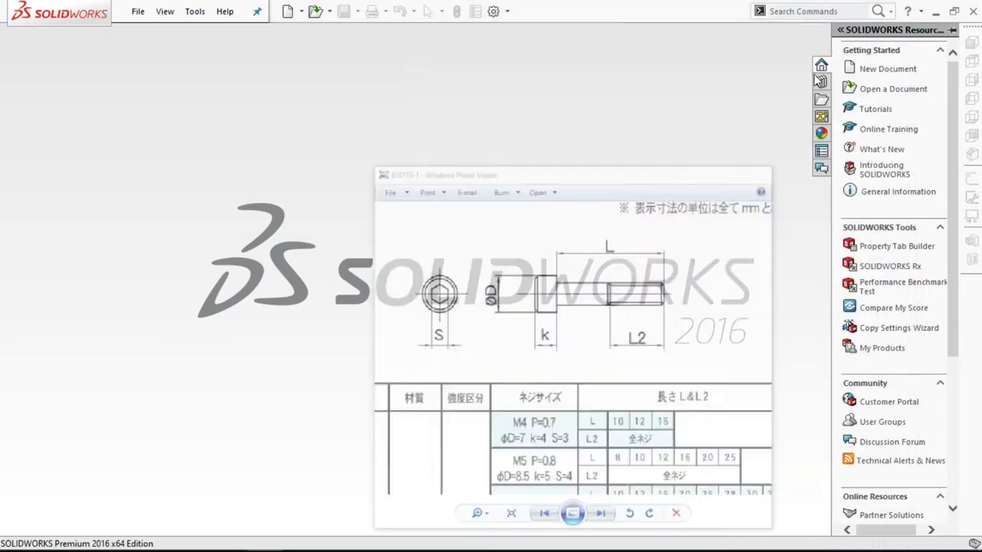
Create a new part, open a sketch on the Front plane, and reopen the reference image
click(288, 11)
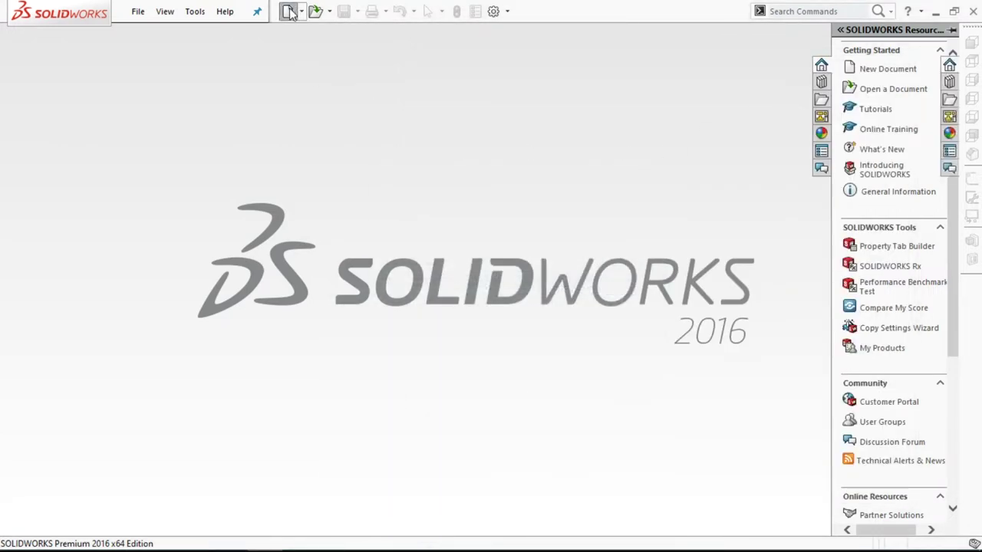
click(255, 153)
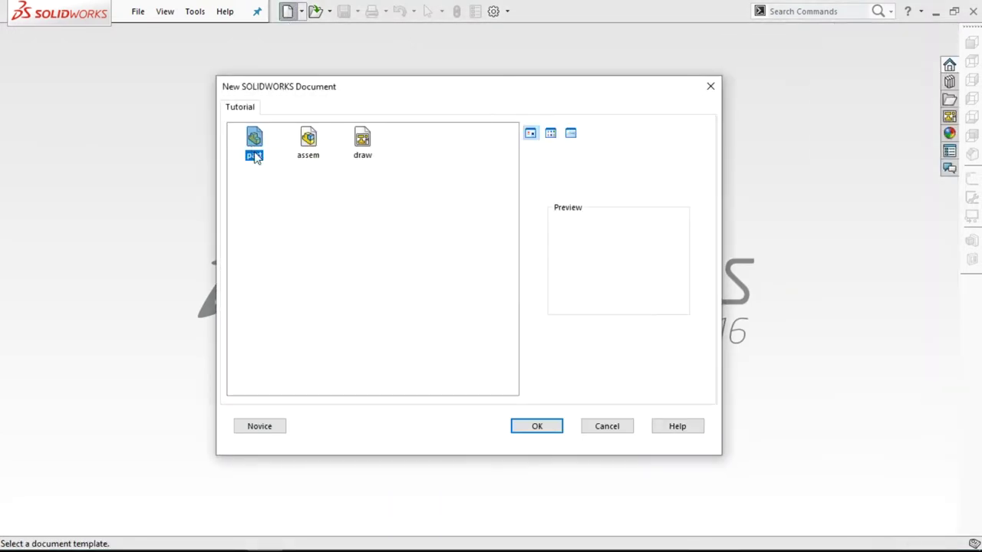
click(544, 427)
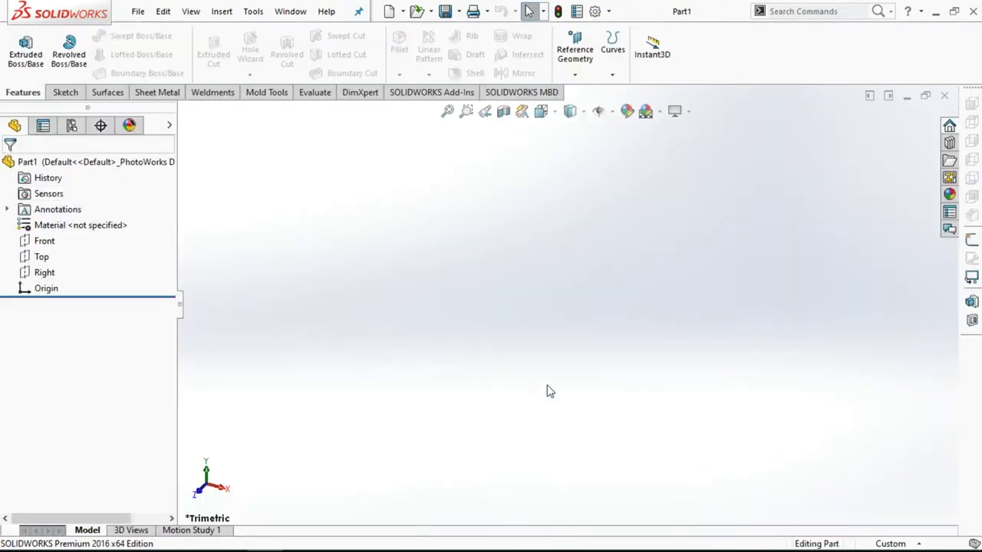
click(43, 243)
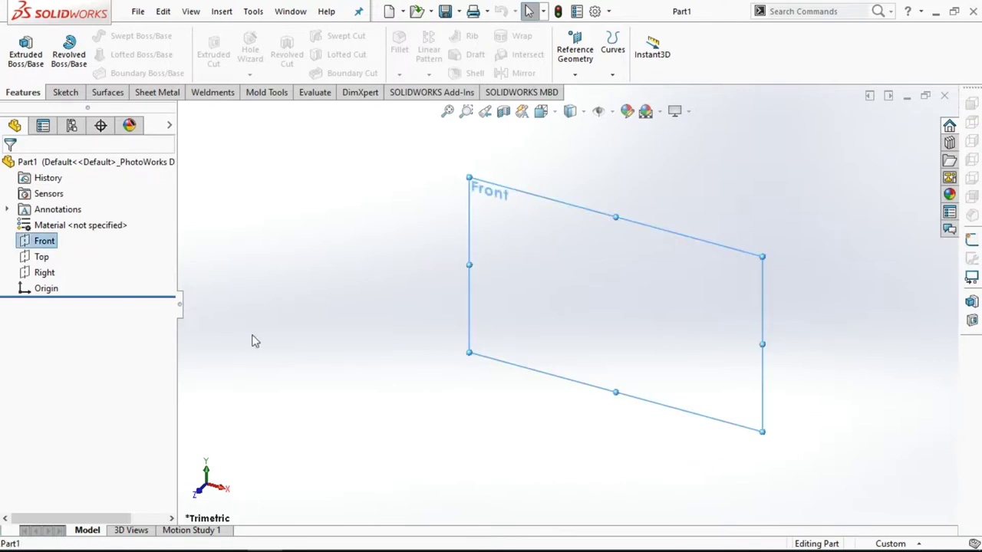
right_click(476, 192)
click(506, 165)
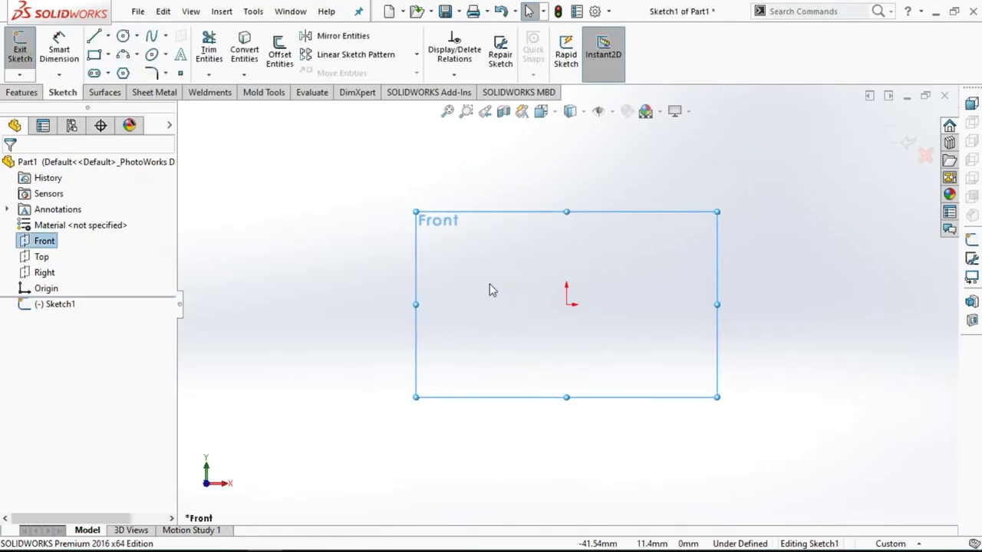
click(229, 539)
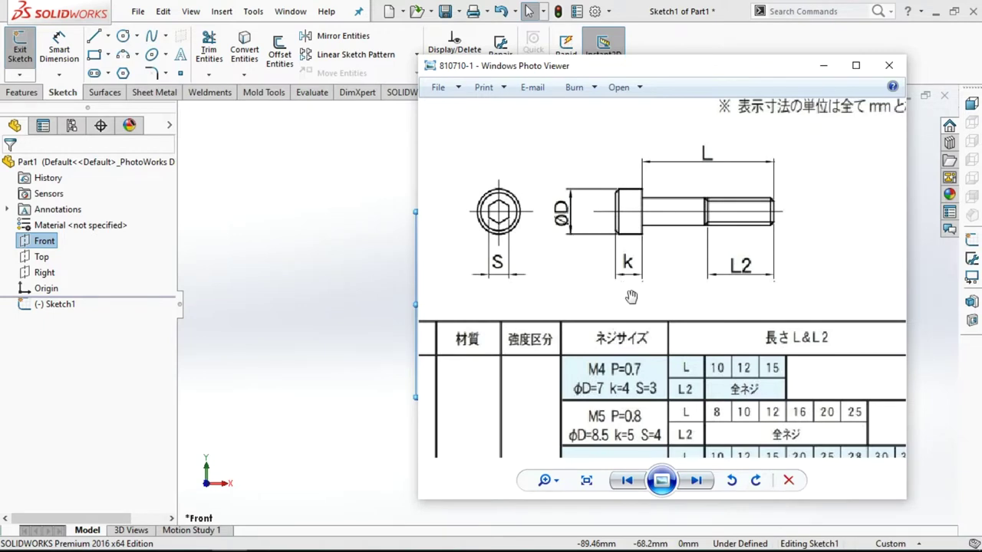
drag(631, 297, 614, 184)
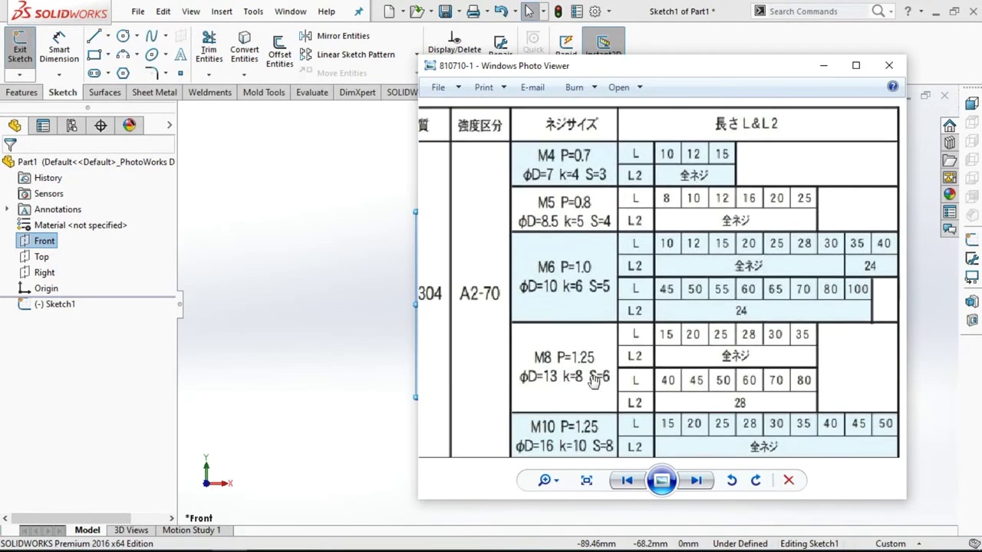
drag(594, 381, 562, 216)
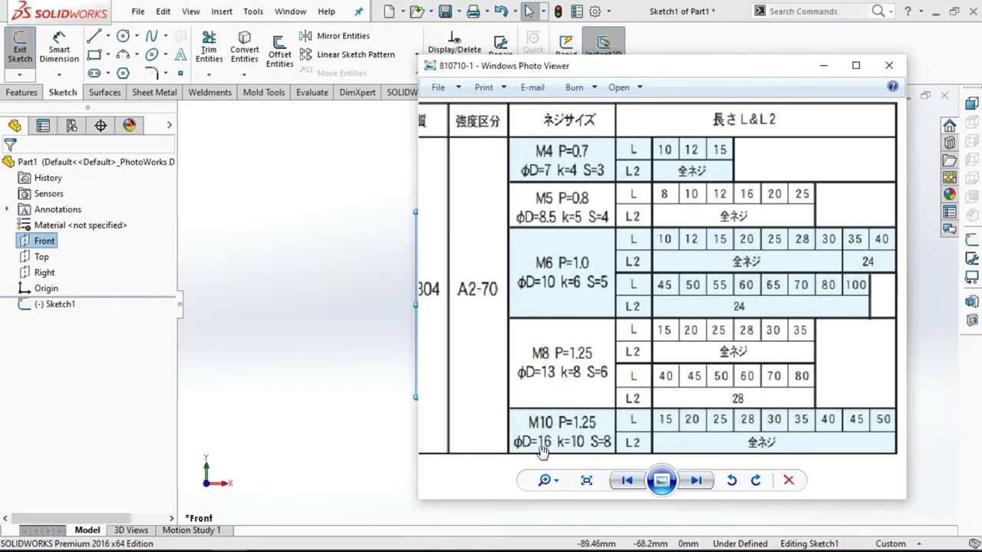
click(322, 429)
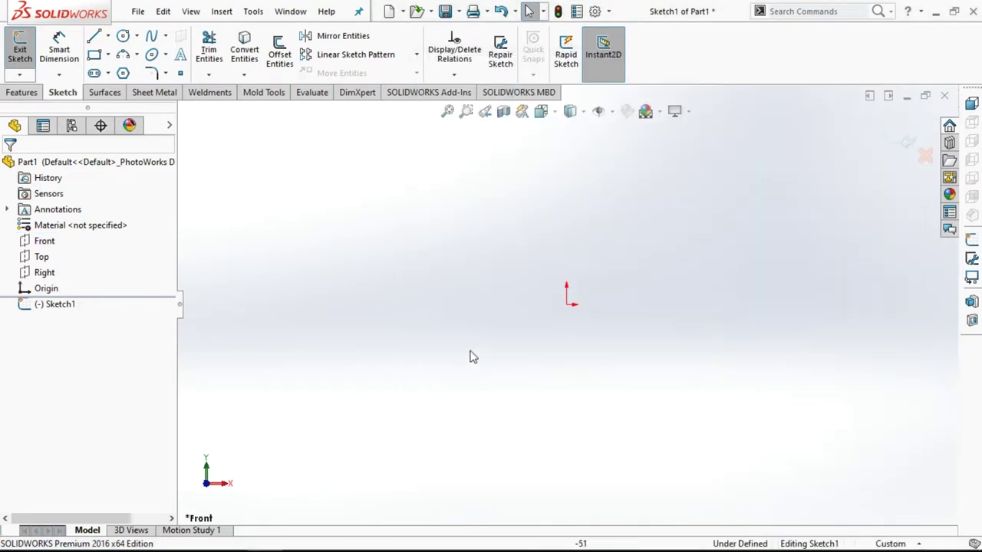
Draw a 16 mm diameter circle centred on the origin and exit Sketch1
click(123, 36)
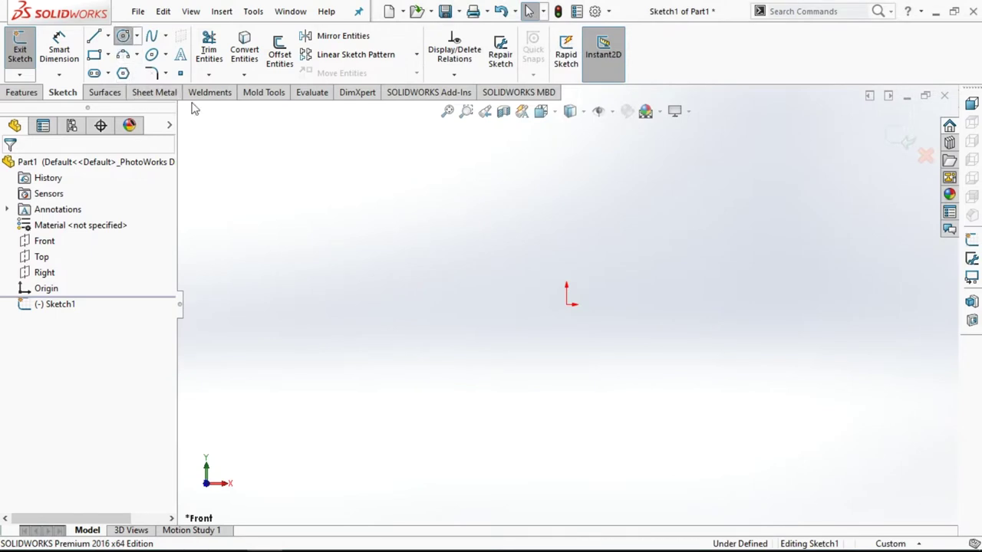
click(566, 305)
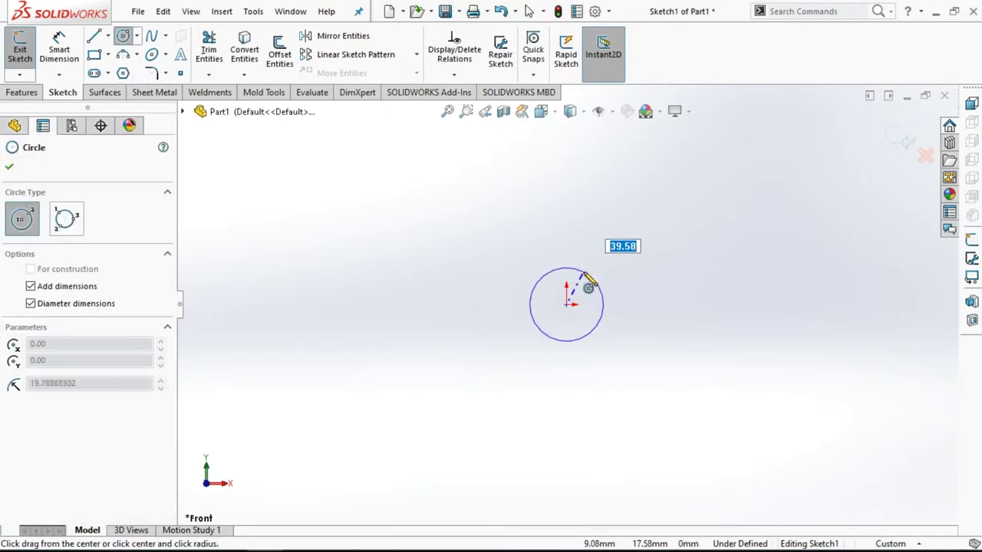
text(16)
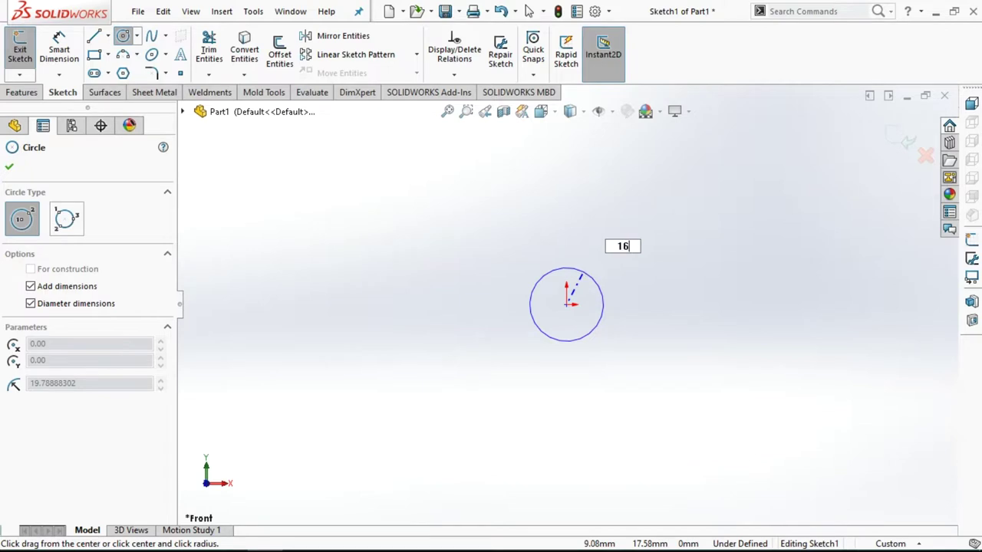
key(Return)
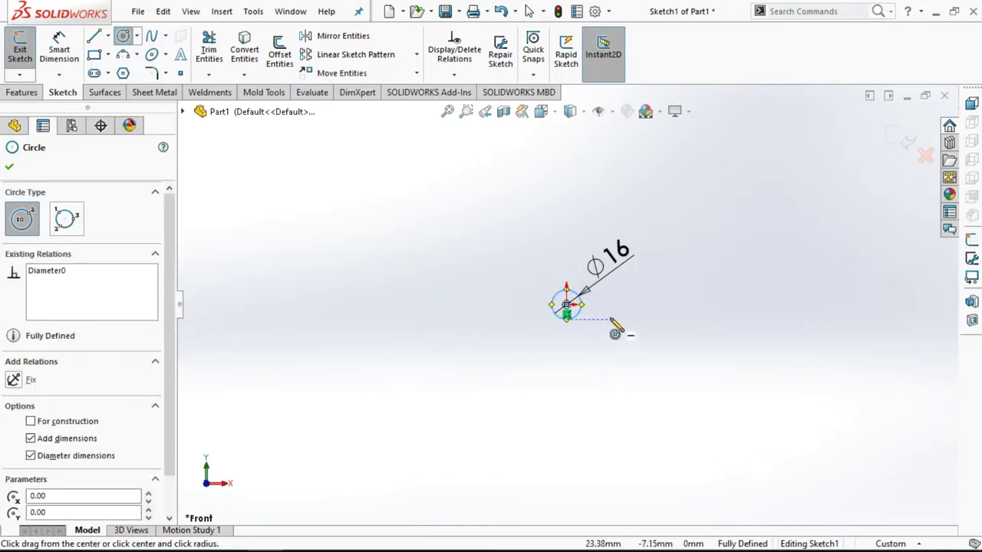
scroll(606, 293, down, 1)
scroll(606, 293, down, 1)
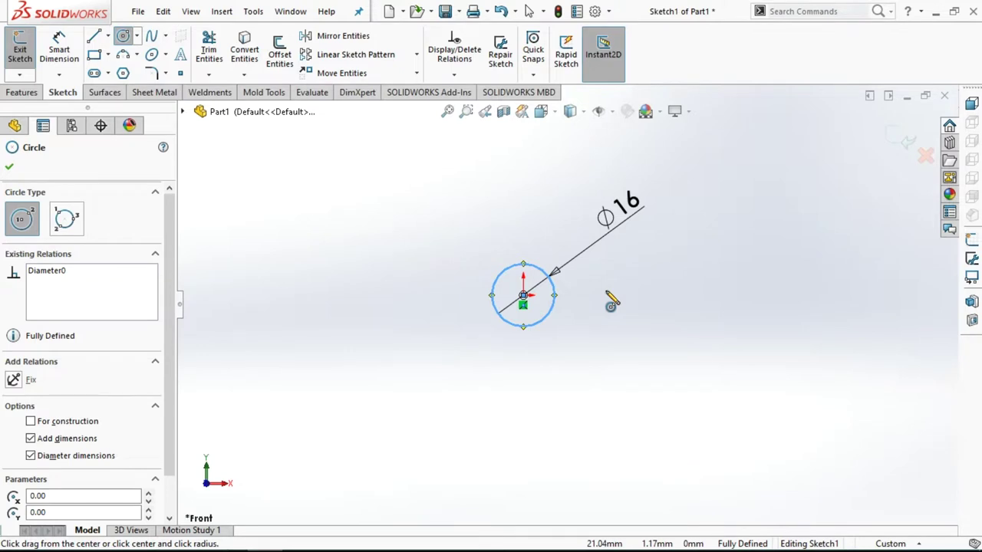
right_click(611, 301)
click(631, 302)
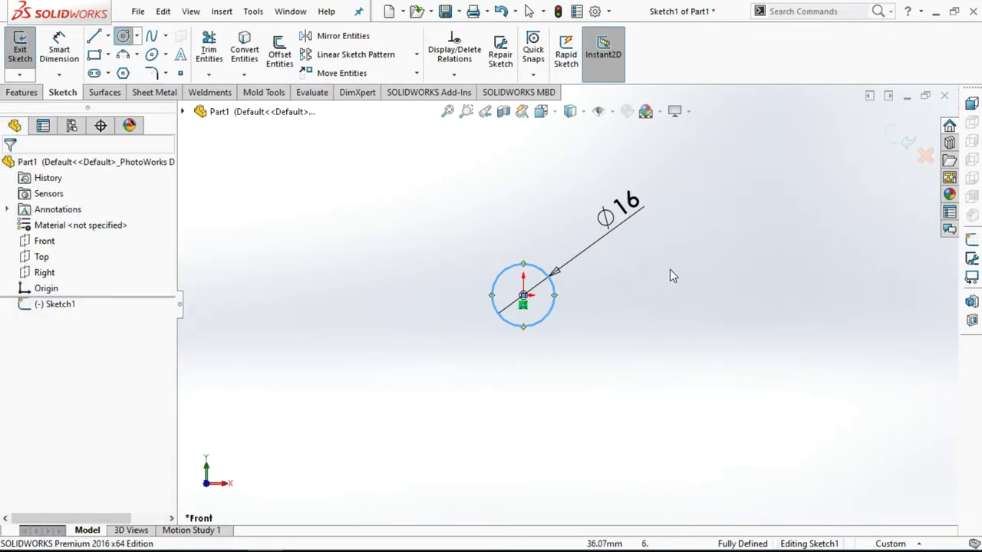
click(906, 148)
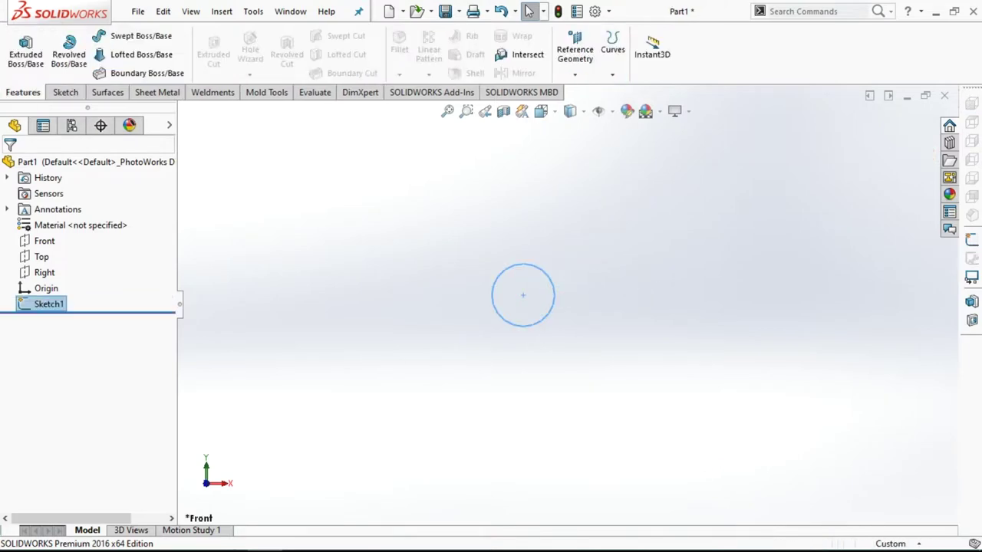
click(228, 539)
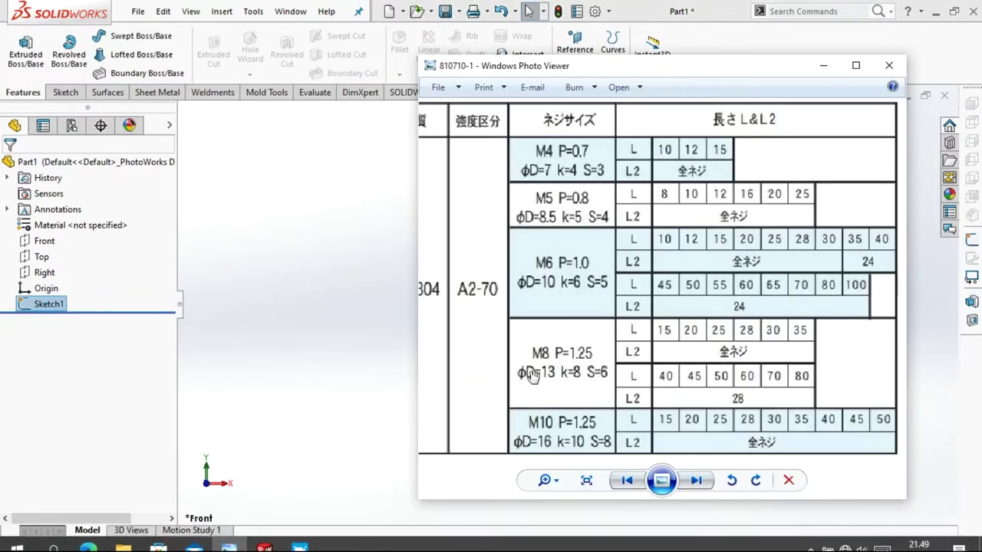
scroll(605, 338, up, 3)
scroll(605, 338, down, 2)
drag(613, 286, 612, 351)
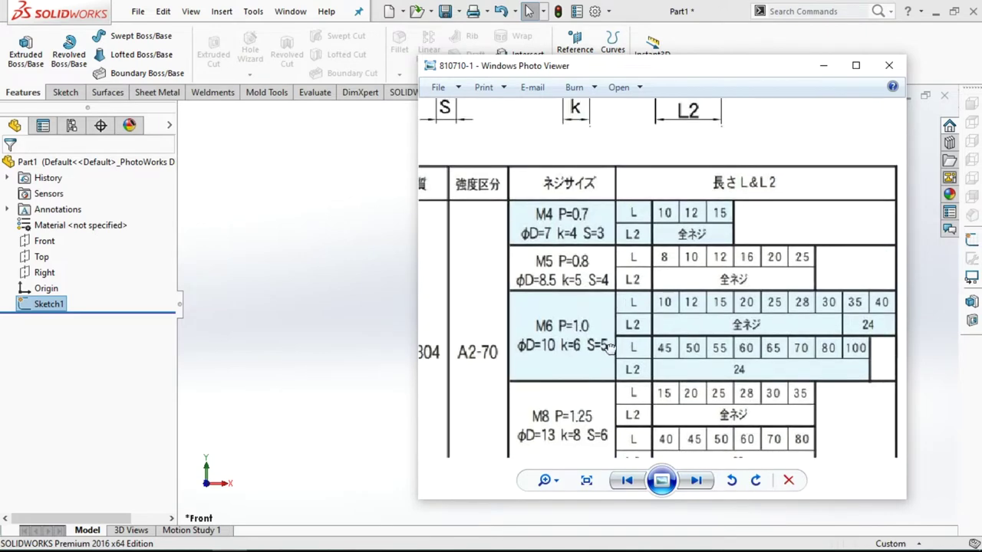
scroll(613, 353, up, 1)
drag(625, 485, 597, 274)
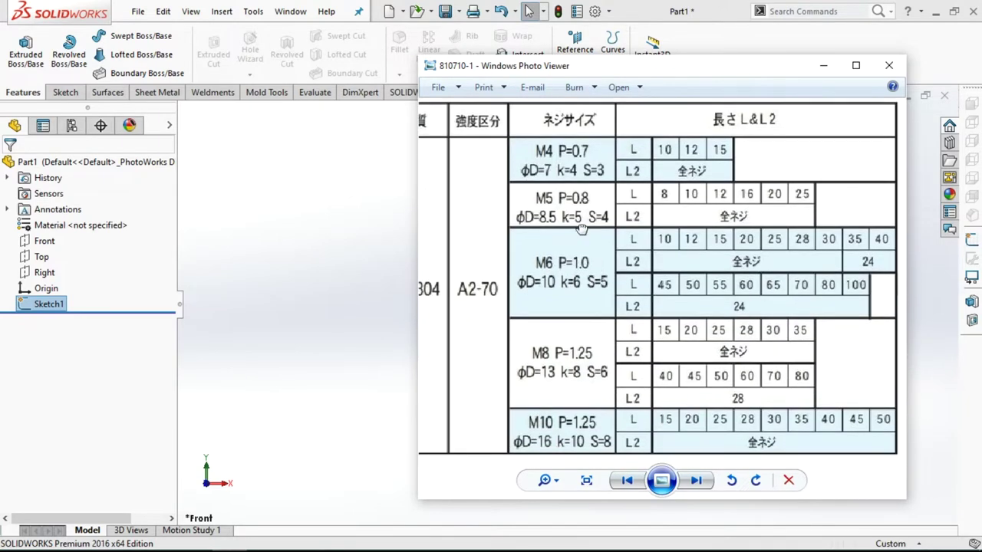
scroll(582, 443, up, 1)
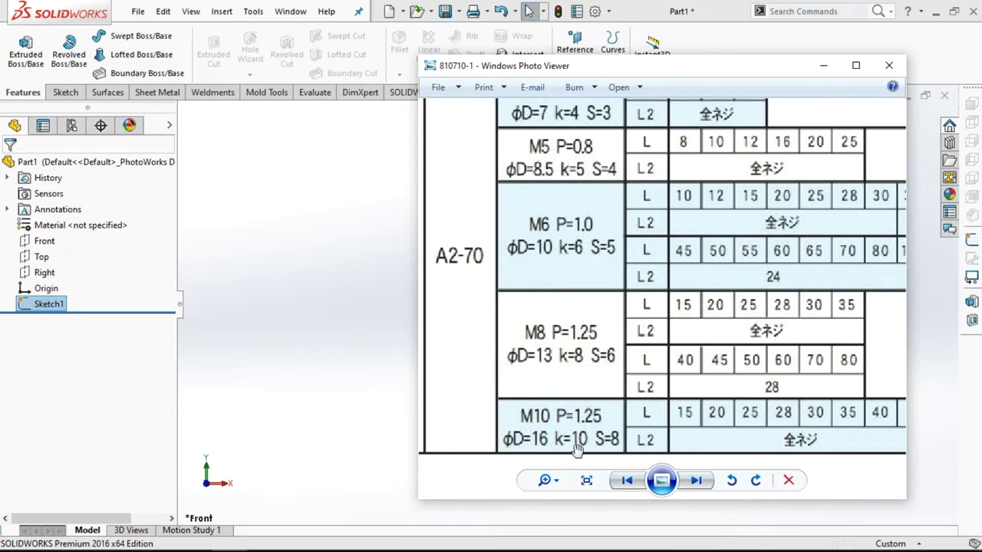
click(269, 541)
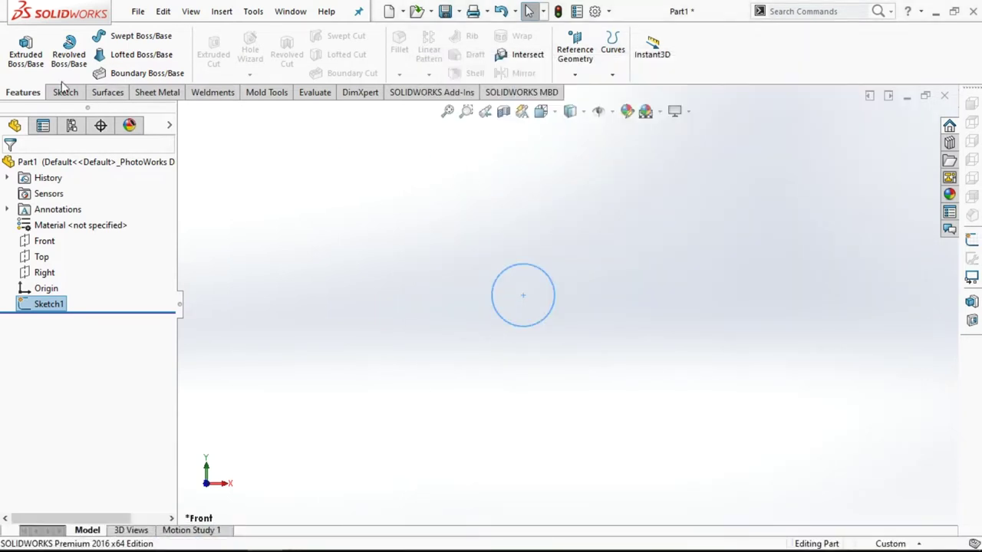
Extrude the circle 10 mm into Boss-Extrude1 and apply the Plain White scene
click(28, 52)
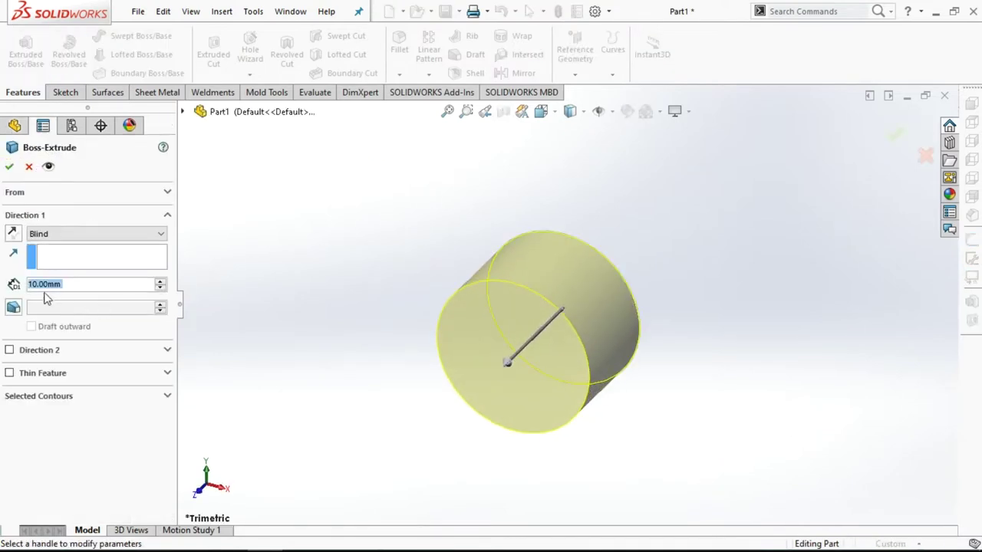
click(9, 166)
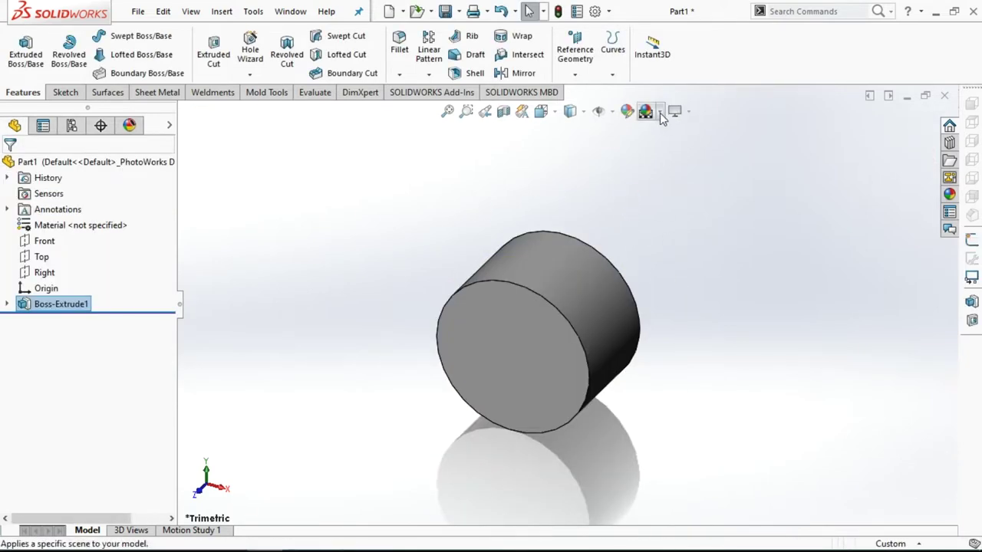
click(659, 112)
click(690, 147)
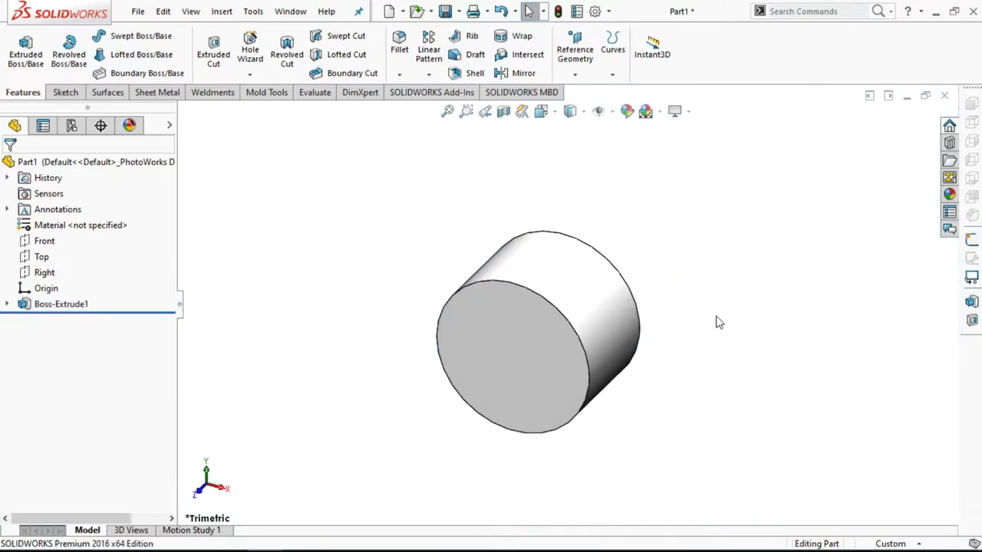
middle_drag(713, 342, 704, 323)
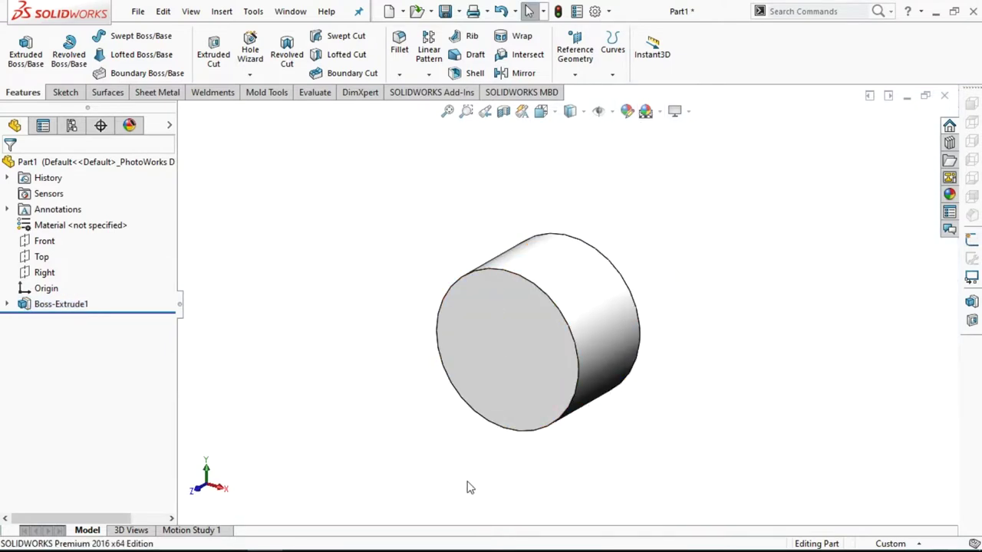
click(400, 75)
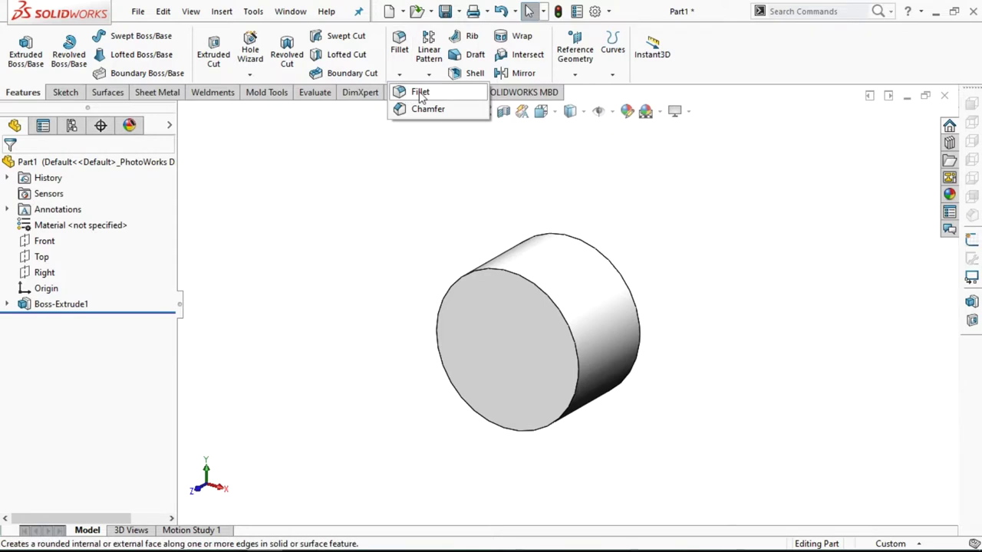
Add a 2 mm fillet to the cylinder's front circular edge
click(333, 277)
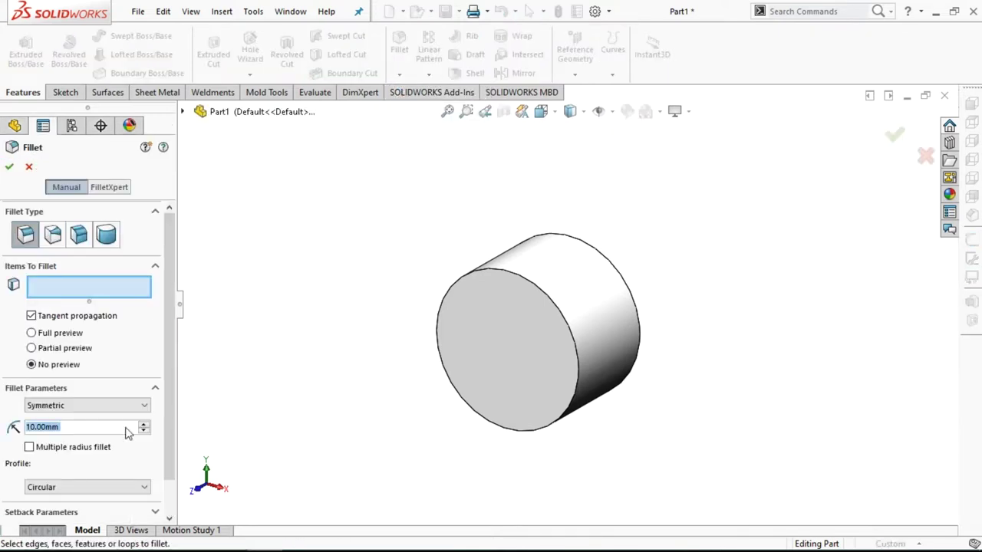
text(2)
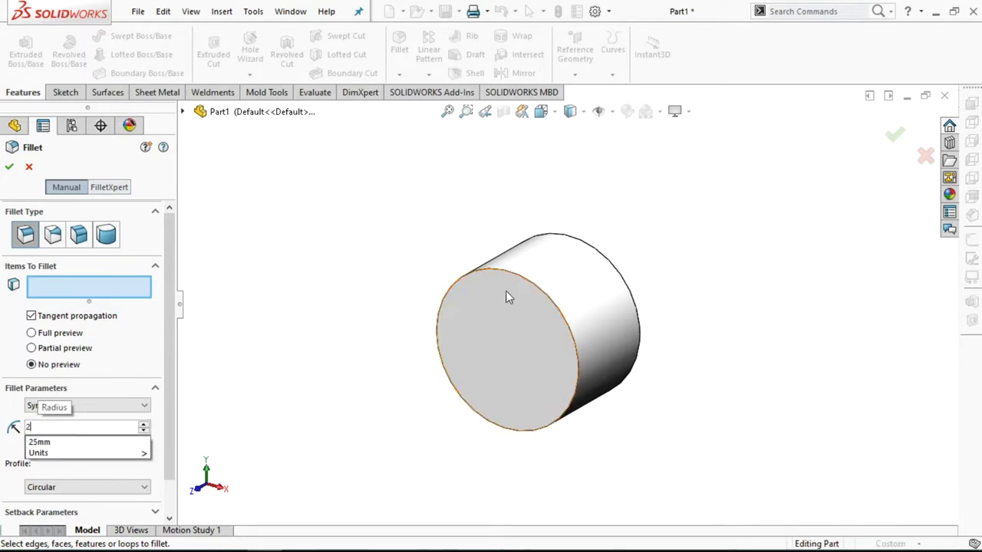
key(Return)
click(524, 285)
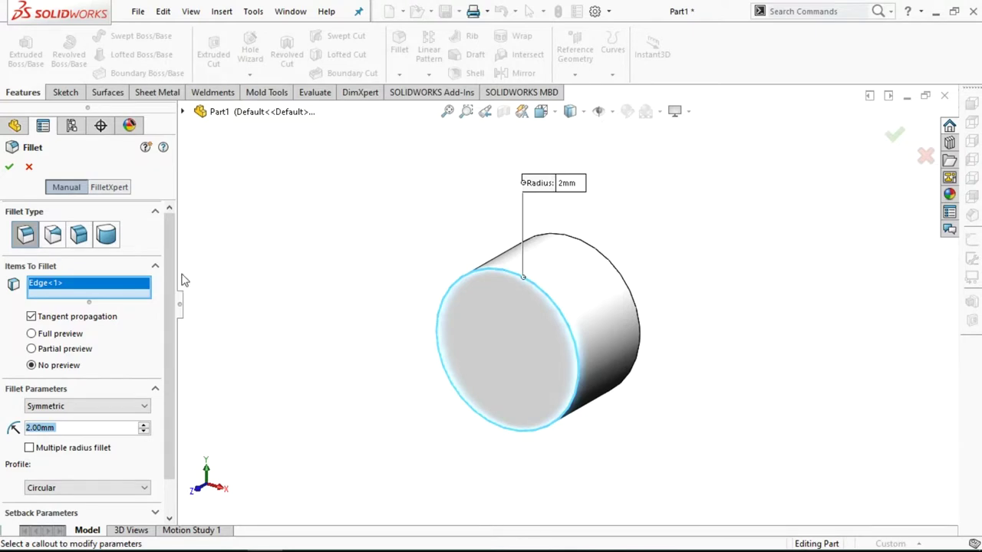
click(10, 168)
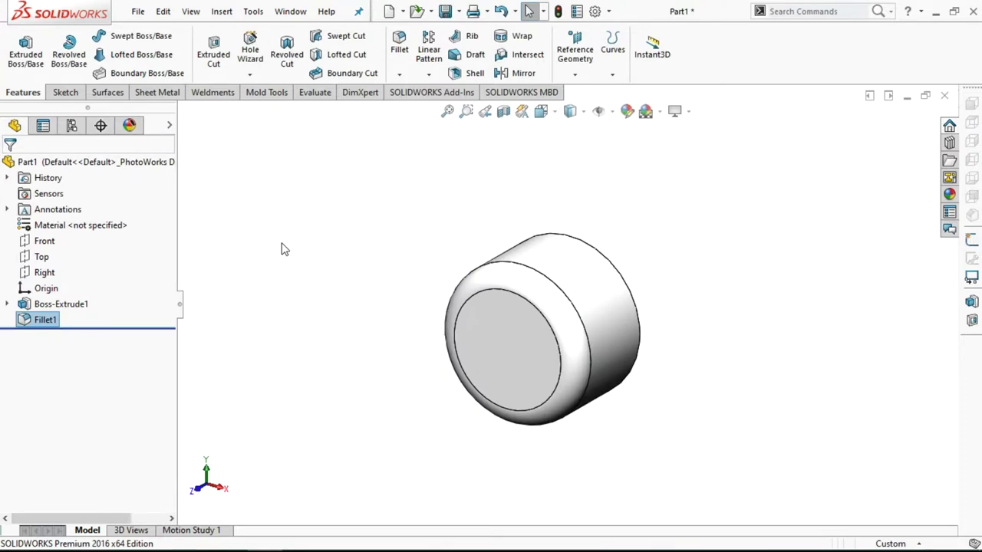
mouse_move(744, 362)
middle_down()
mouse_move(695, 294)
mouse_move(729, 298)
mouse_move(734, 333)
middle_up()
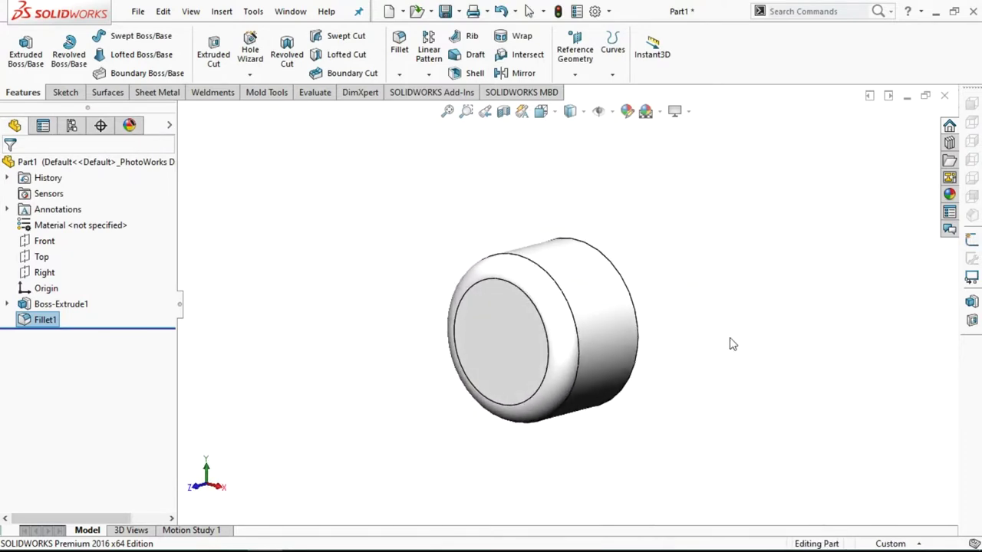
Edit Fillet1 to change its radius to 1 mm
right_click(48, 323)
click(56, 214)
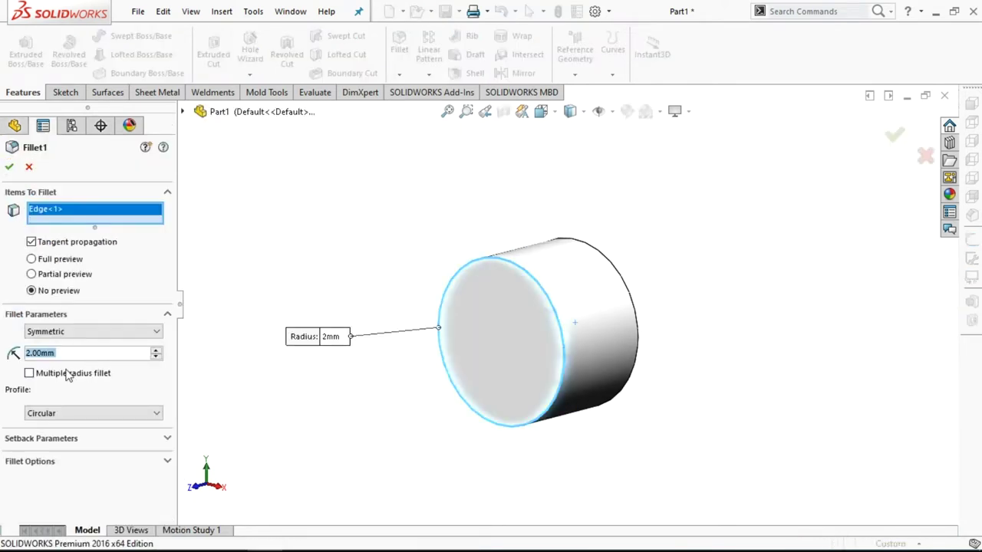
text(1)
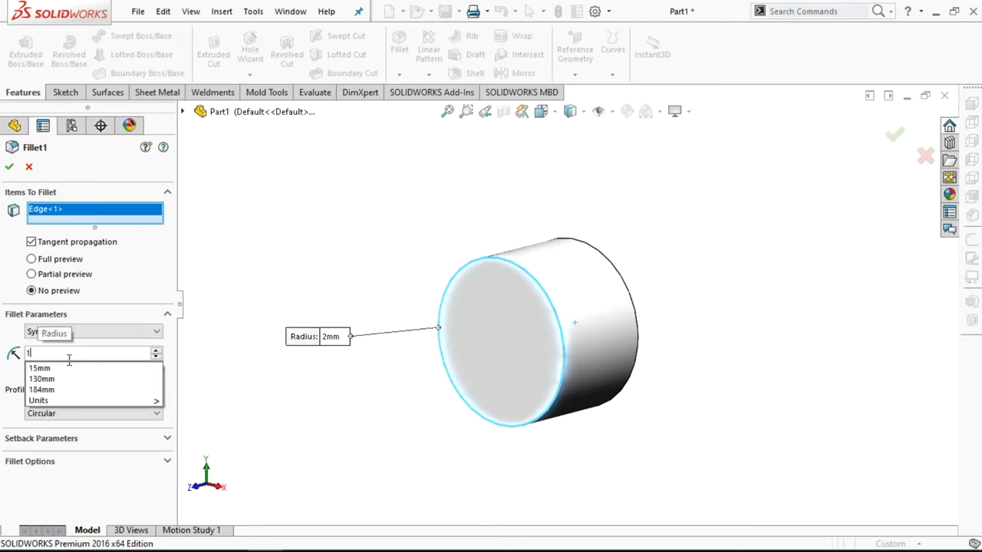
key(Return)
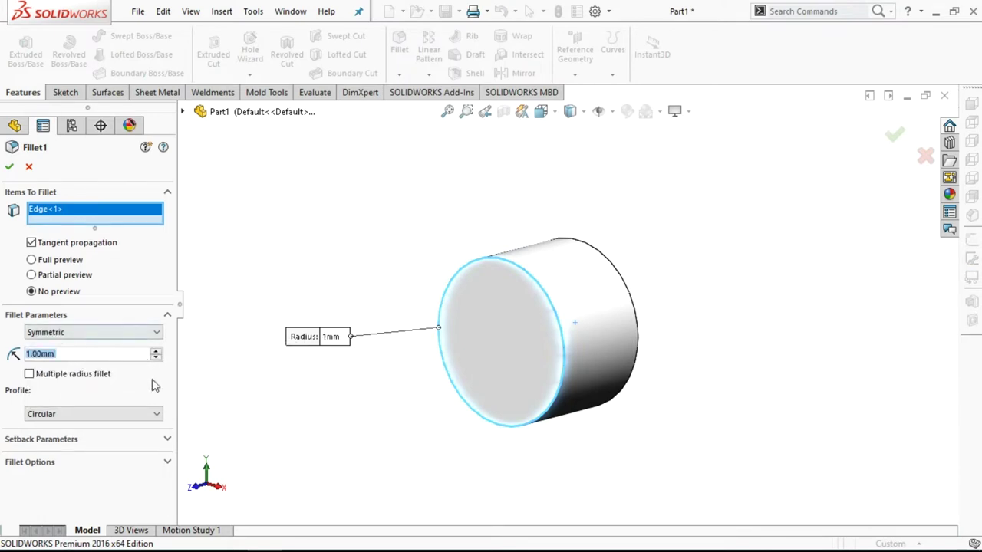
click(26, 168)
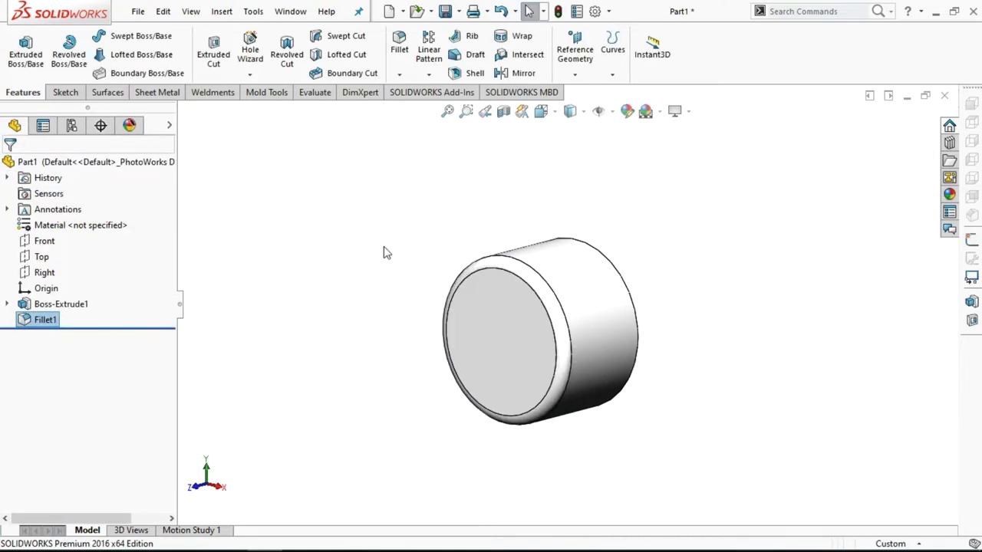
mouse_move(727, 310)
middle_down()
mouse_move(690, 315)
mouse_move(690, 348)
mouse_move(677, 360)
middle_up()
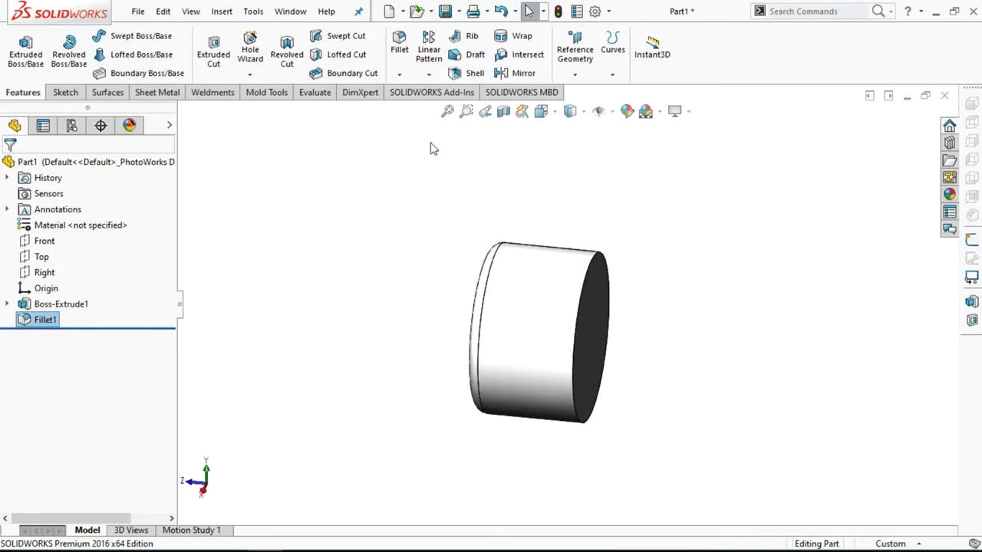
Orbit to the cylinder's rear flat face and start Sketch2 on it
middle_drag(665, 301, 714, 289)
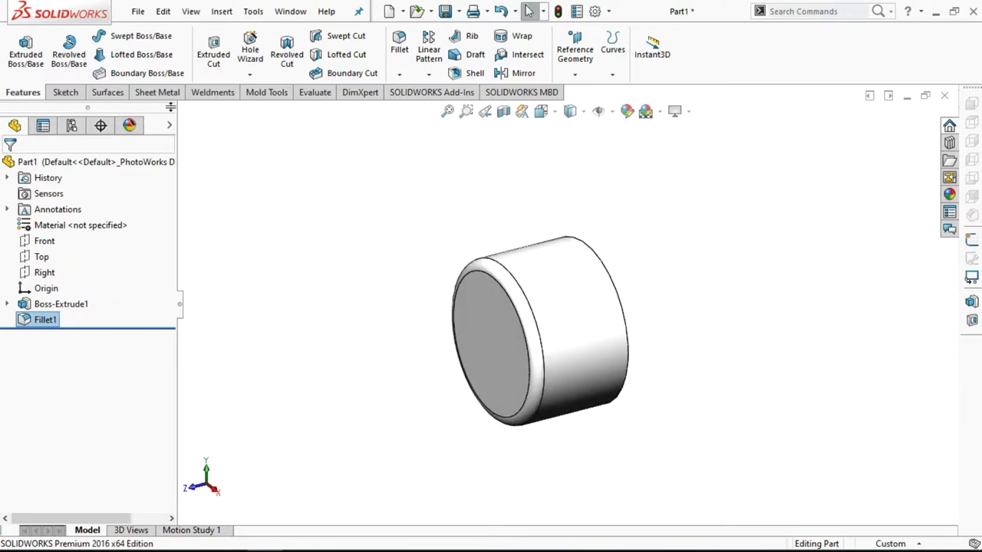
mouse_move(709, 291)
middle_down()
mouse_move(692, 284)
mouse_move(630, 315)
mouse_move(640, 307)
middle_up()
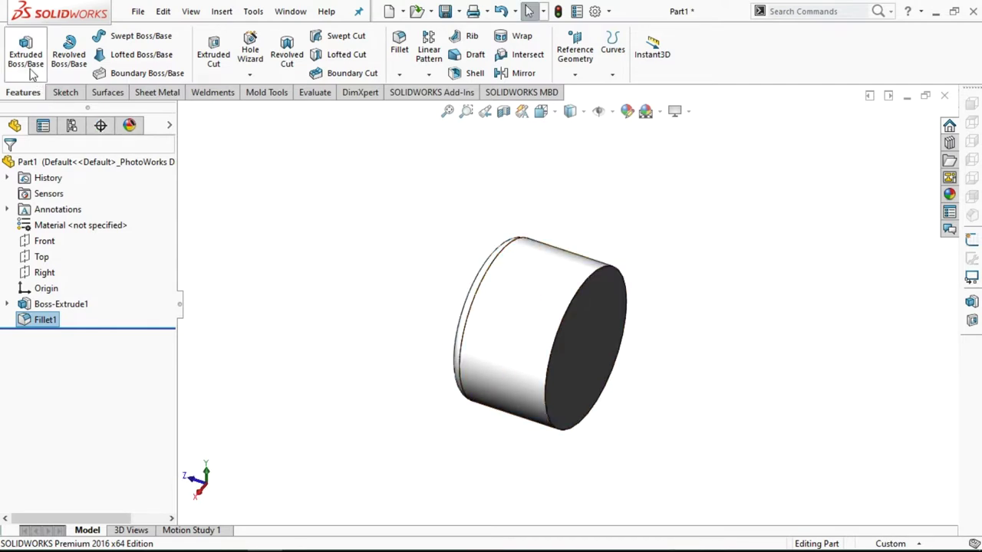
click(599, 333)
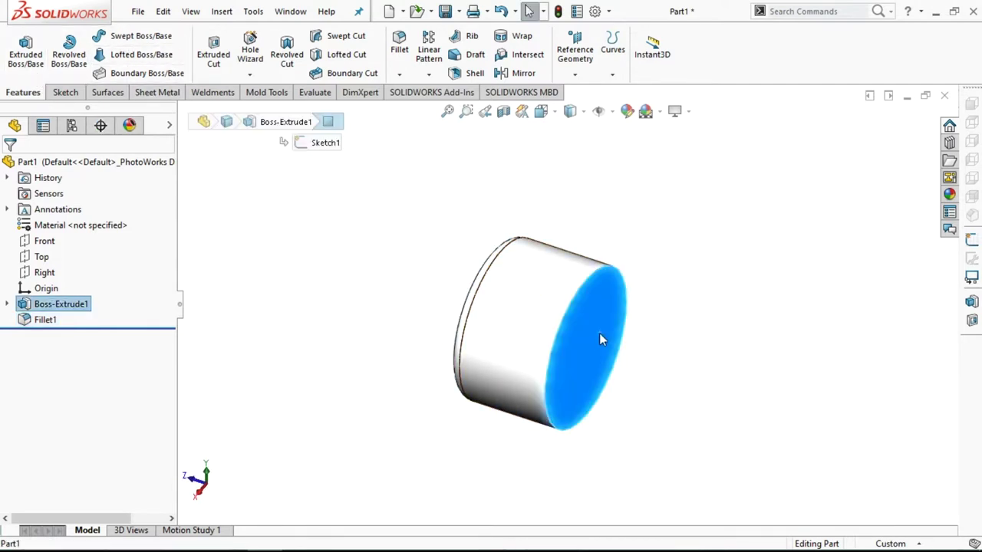
click(655, 289)
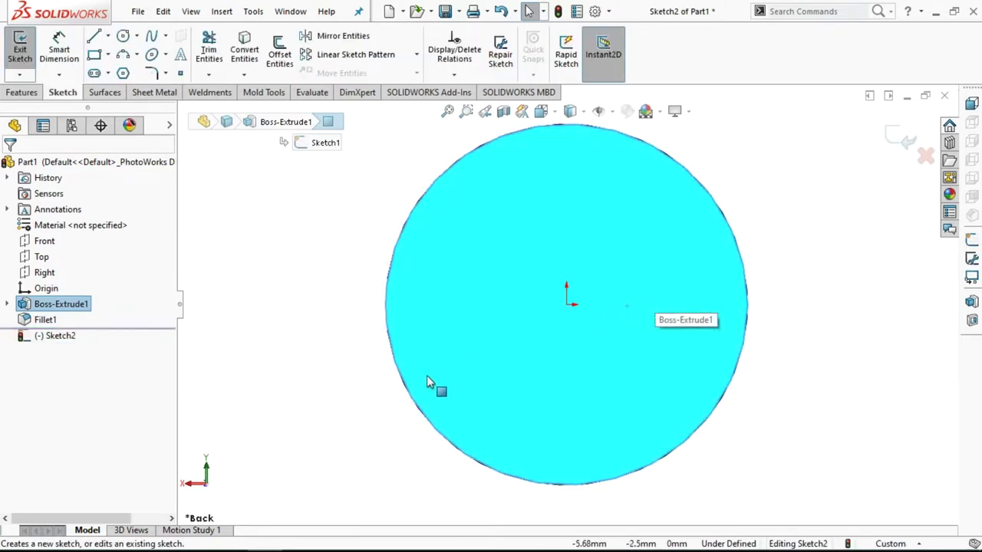
mouse_move(234, 549)
click(230, 538)
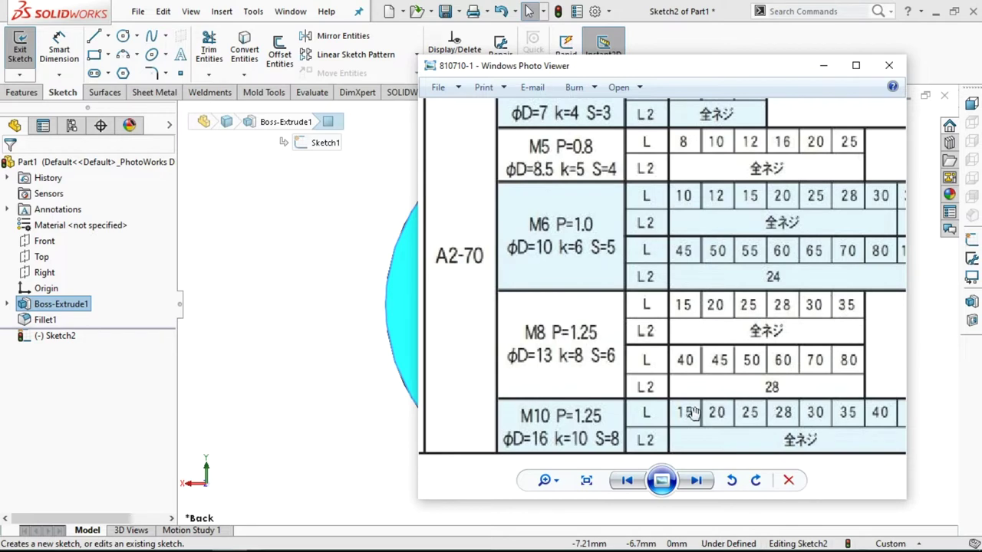
drag(677, 235, 655, 401)
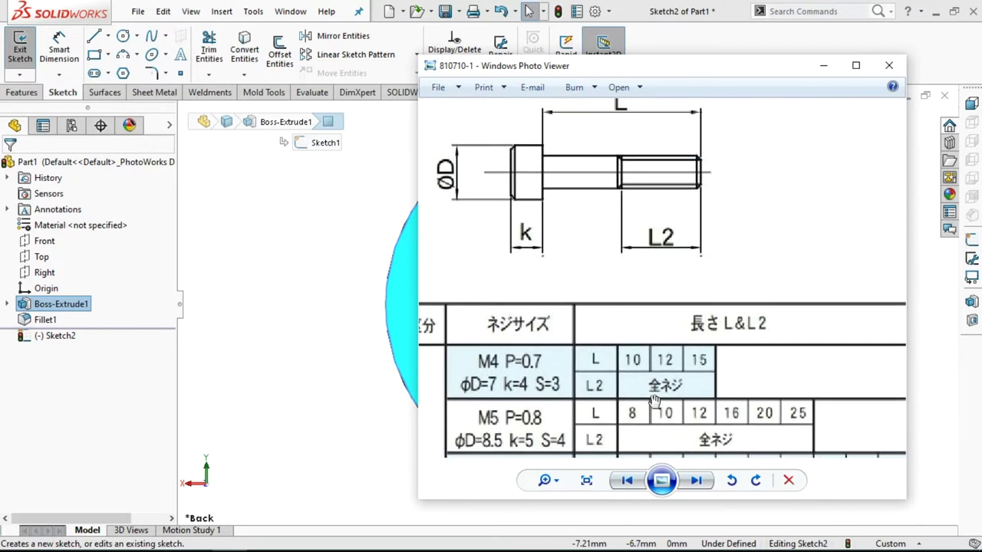
drag(624, 126, 628, 178)
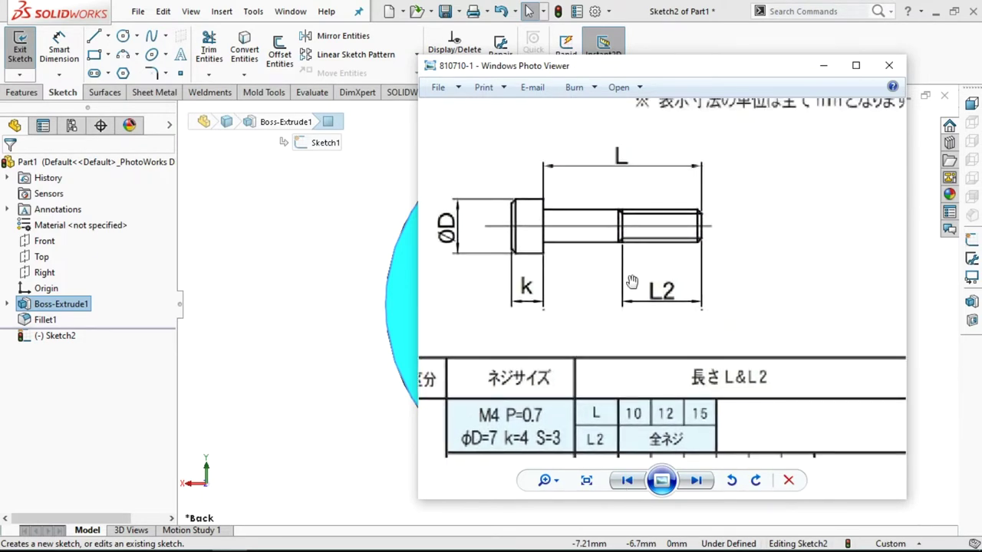
drag(631, 311, 640, 142)
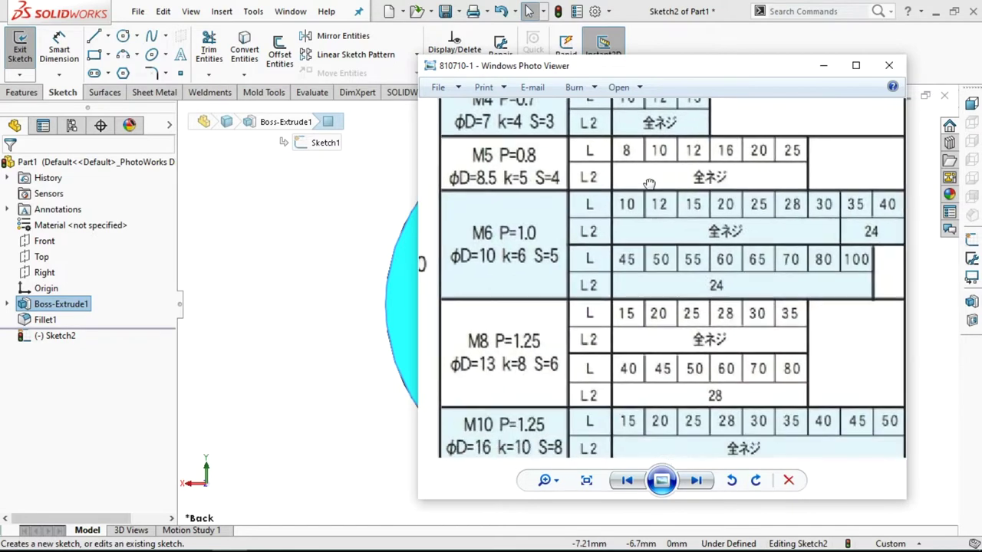
drag(662, 329, 652, 174)
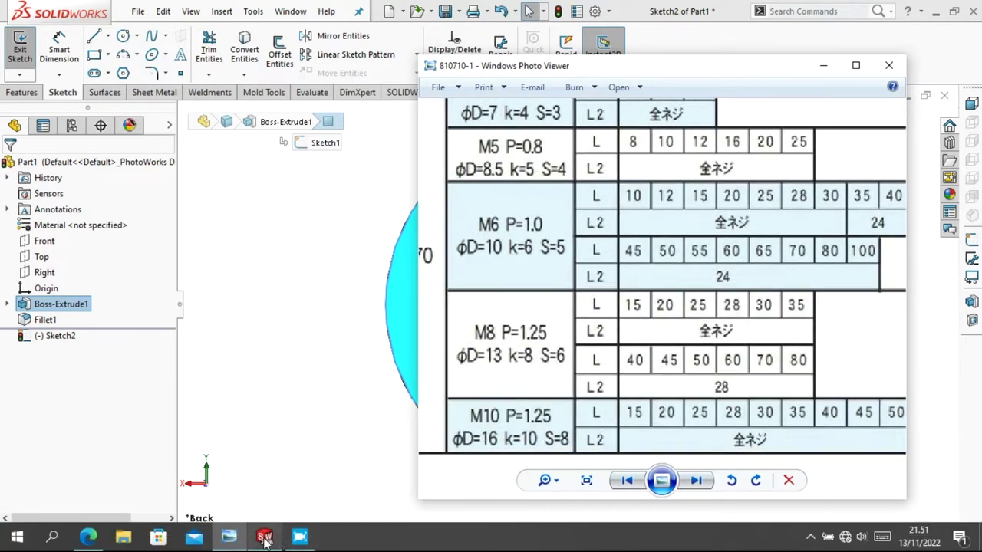
click(302, 537)
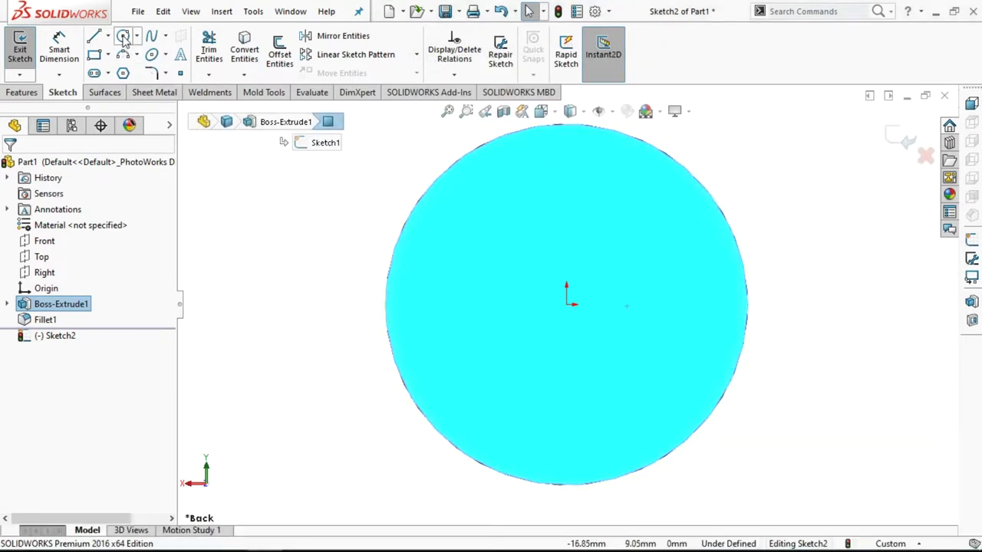
Sketch a 10 mm diameter circle centred on the origin of the rear face
click(122, 39)
click(566, 302)
click(575, 312)
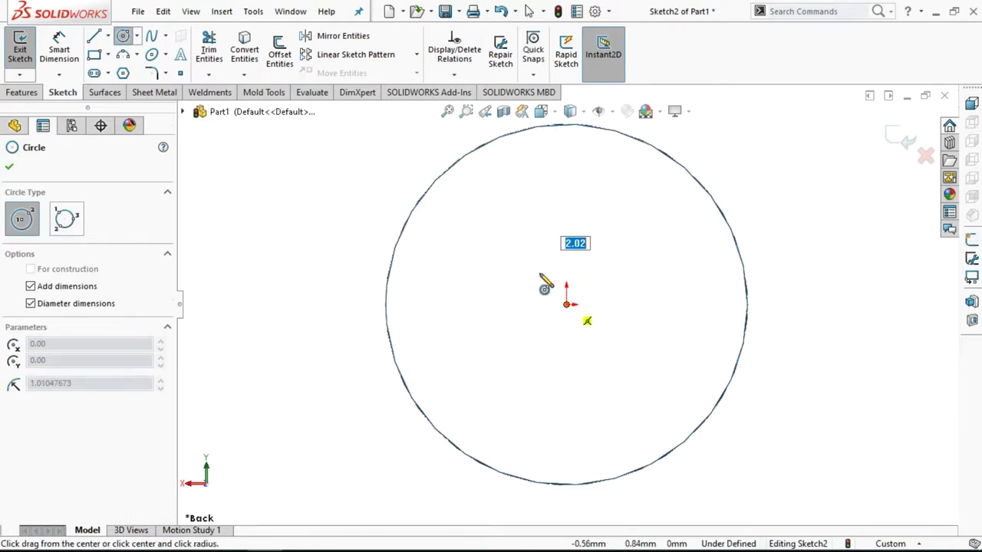
text(10)
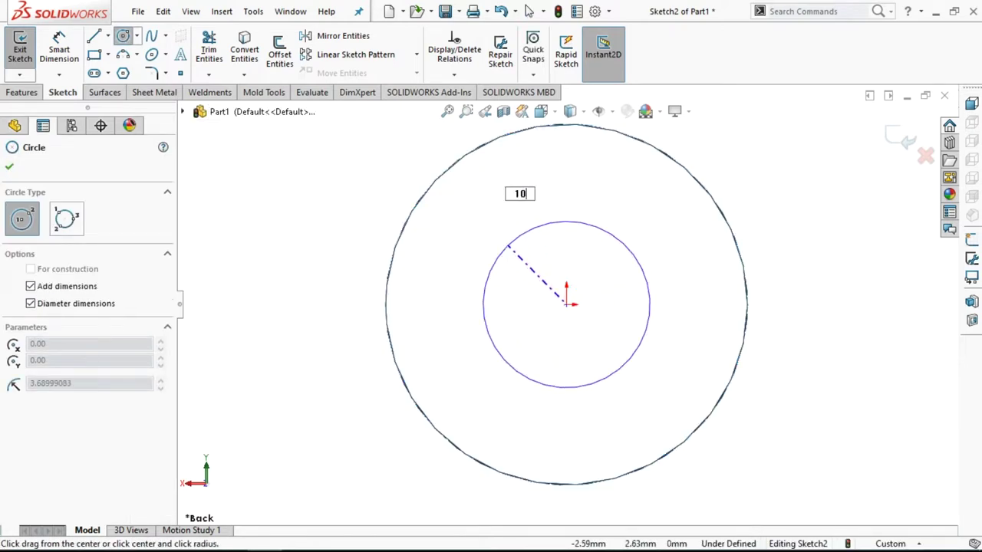
key(Return)
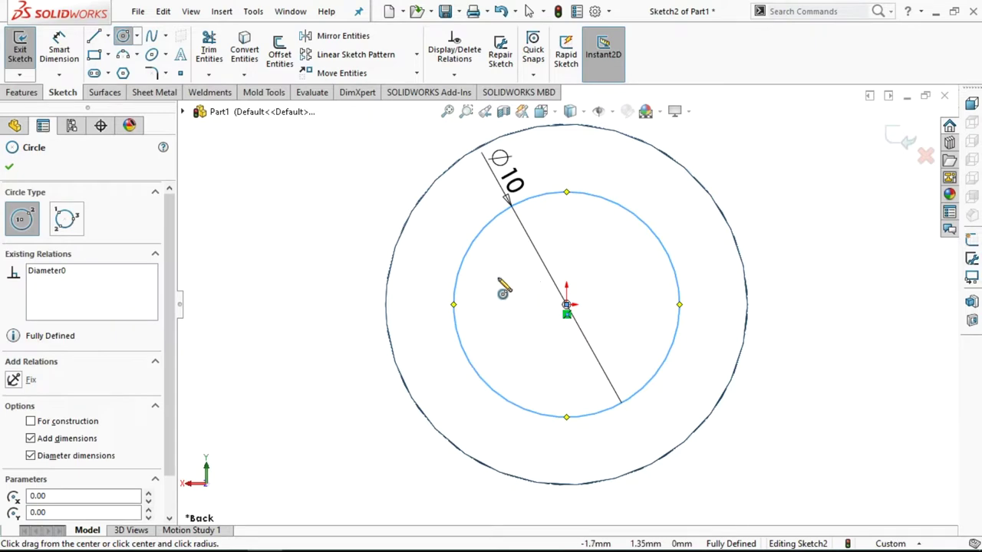
right_click(338, 299)
click(340, 297)
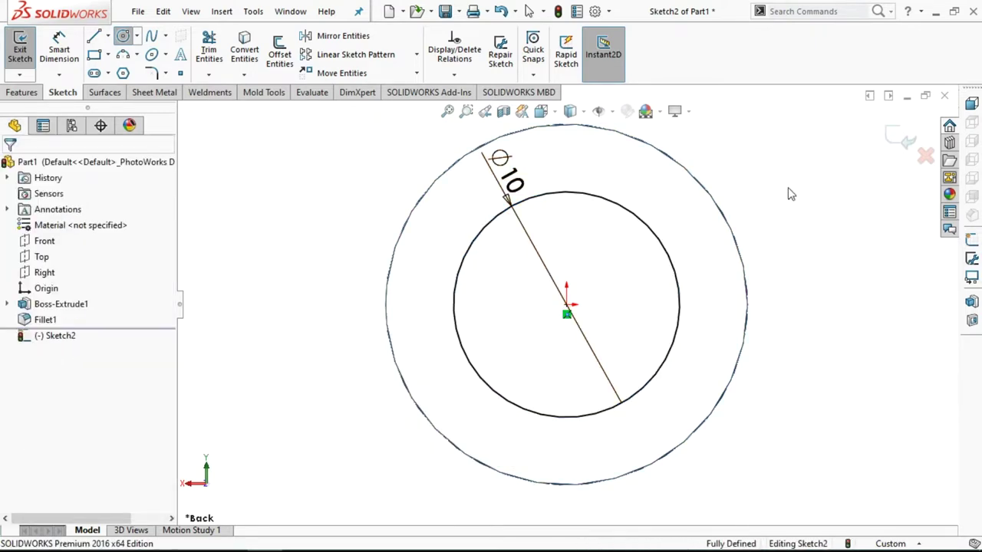
Extrude the Ø10 circle 30 mm into the shank, Boss-Extrude2
click(903, 140)
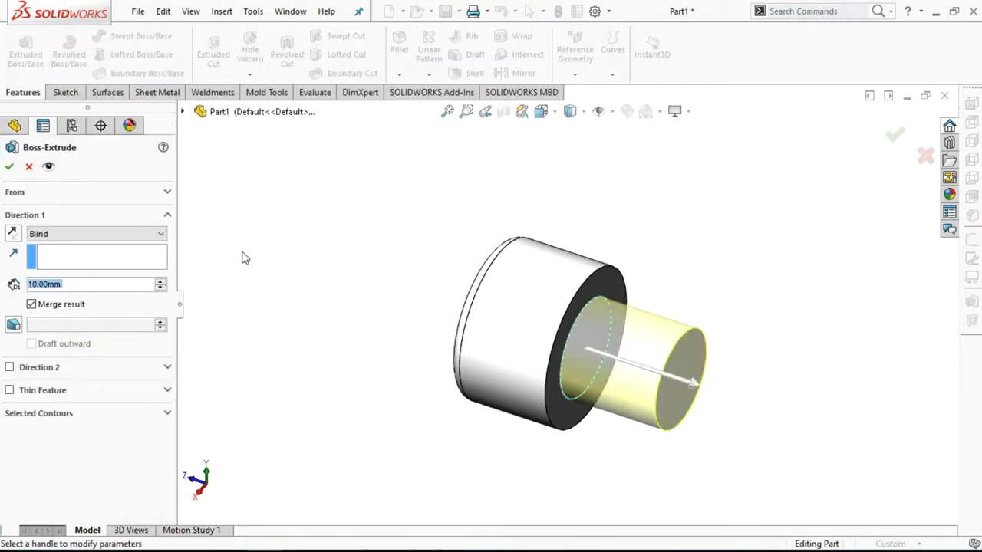
text(30)
key(Return)
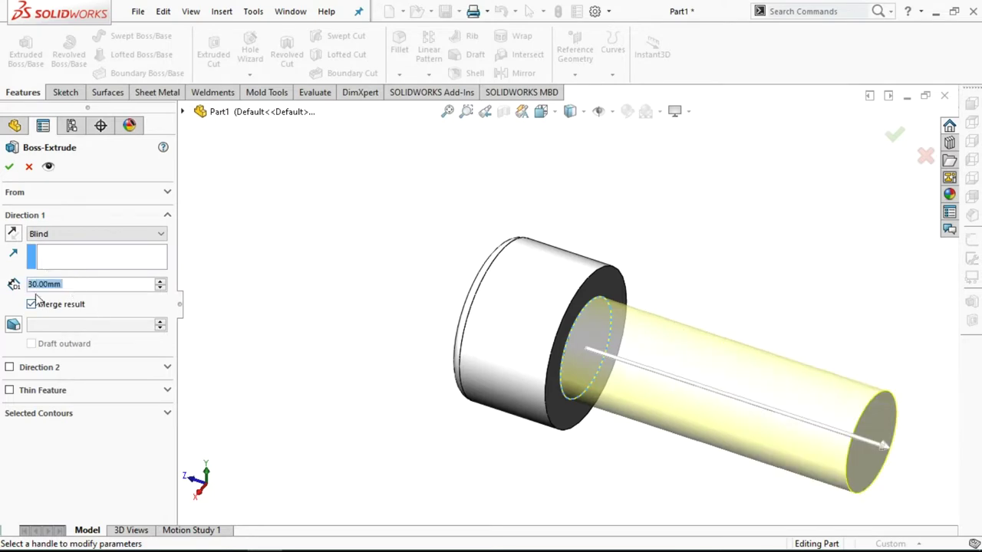
click(9, 166)
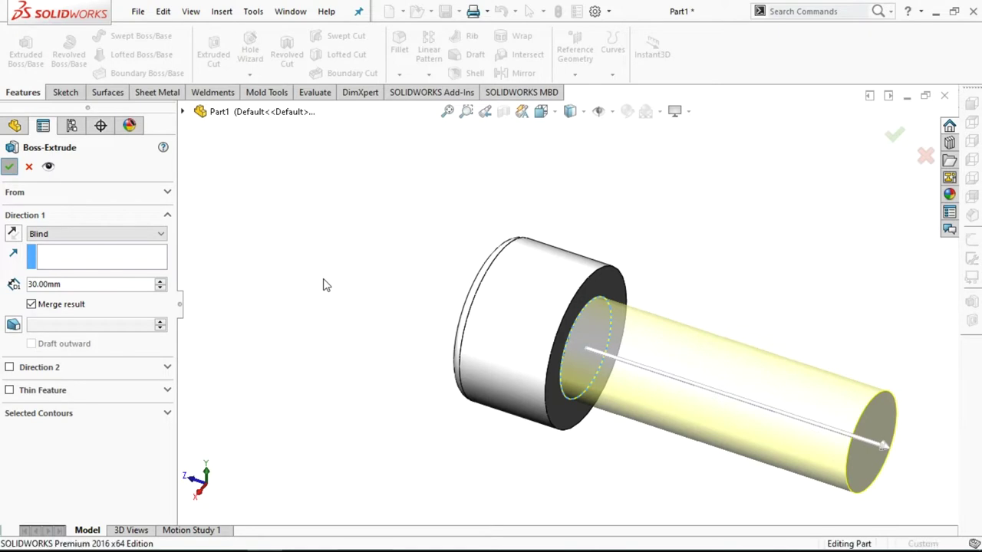
key(z)
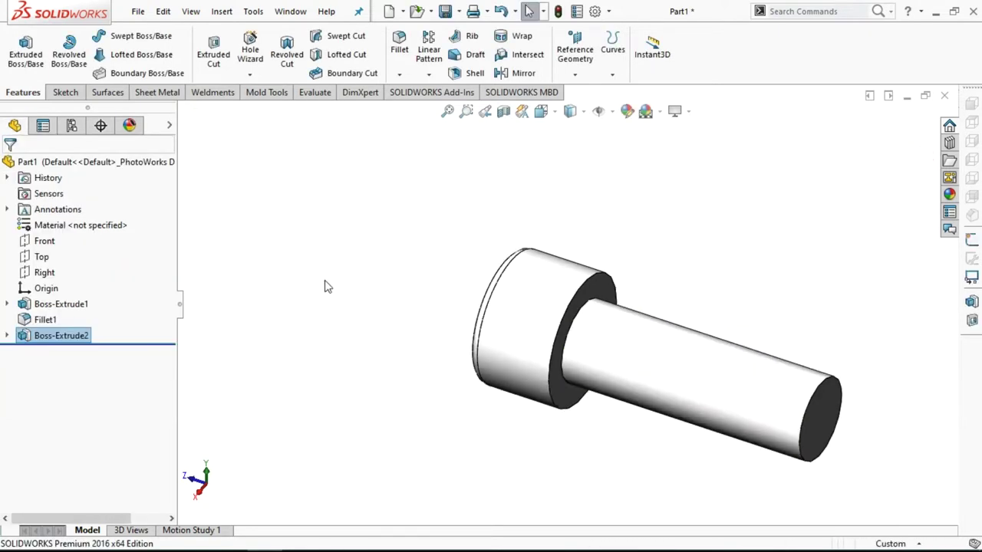
mouse_move(774, 295)
middle_down()
mouse_move(786, 285)
mouse_move(815, 292)
mouse_move(780, 290)
mouse_move(777, 299)
middle_up()
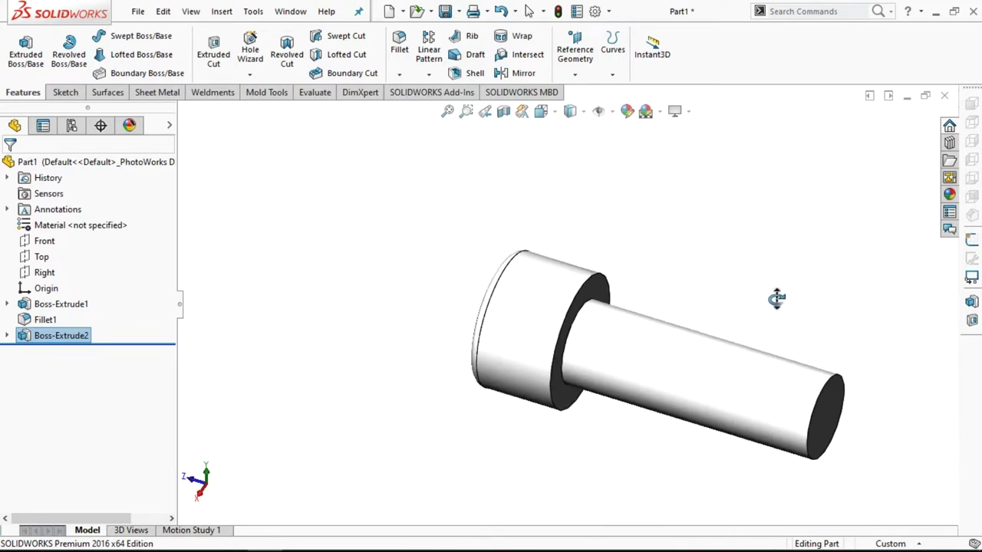
mouse_move(777, 299)
middle_down()
mouse_move(767, 299)
mouse_move(830, 271)
mouse_move(821, 290)
middle_up()
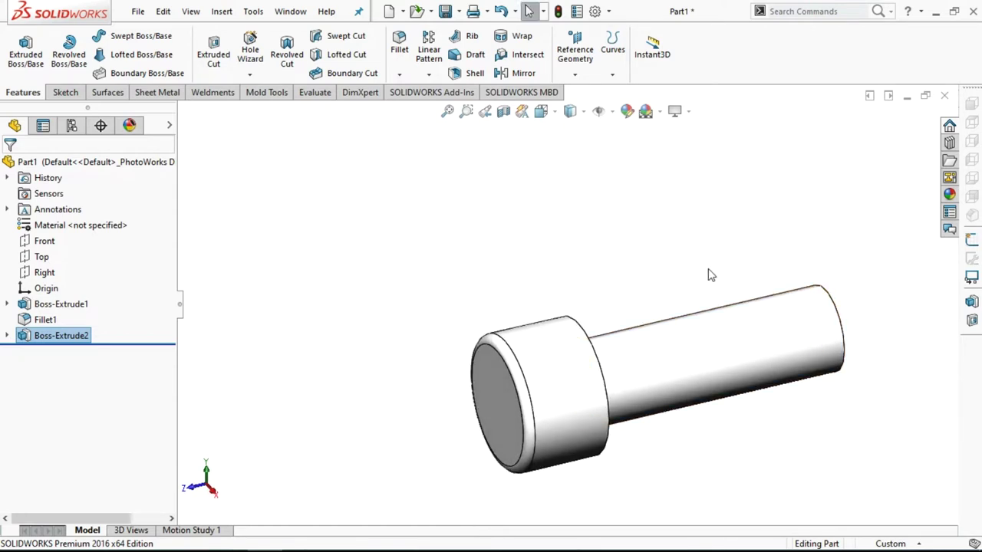
scroll(707, 274, up, 3)
scroll(561, 429, down, 2)
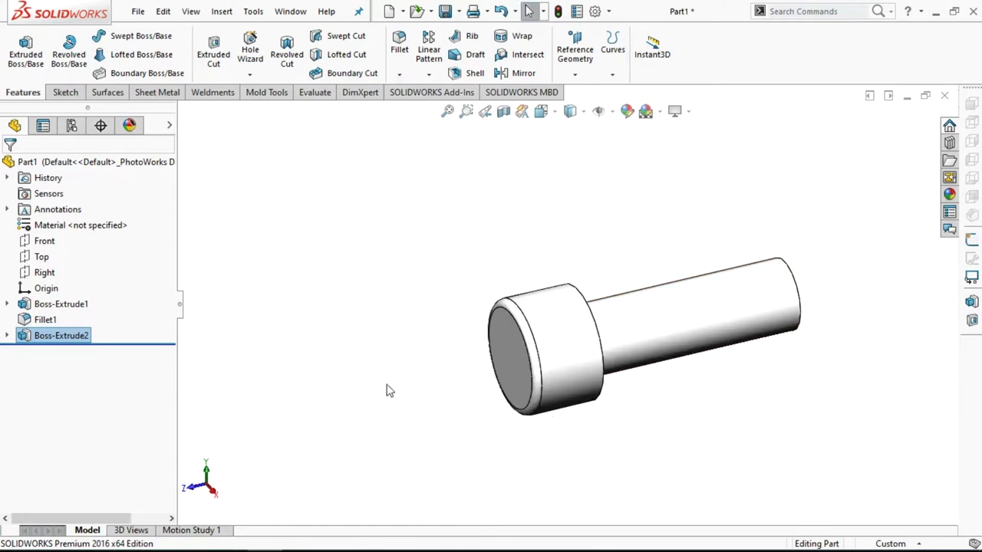
click(514, 357)
click(570, 314)
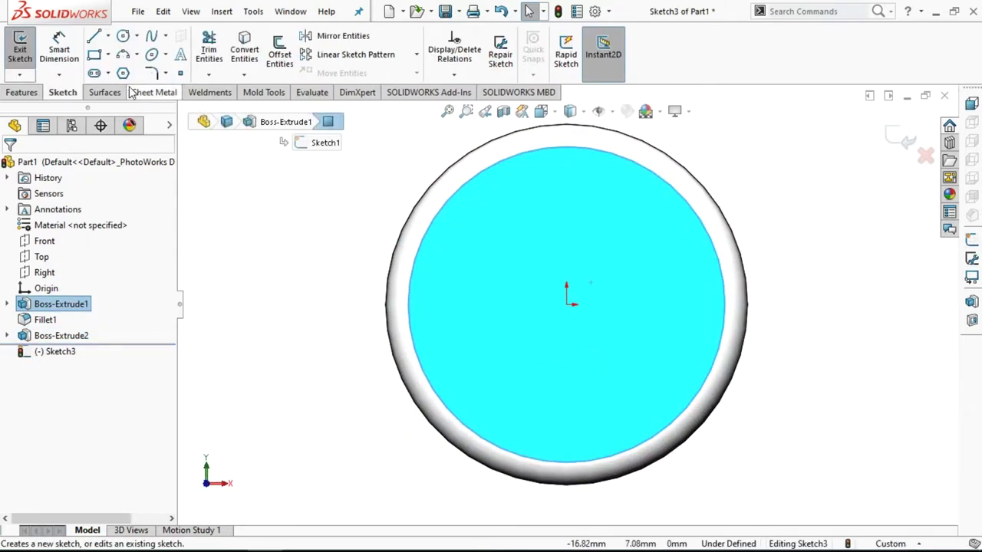
Draw a six-sided polygon centred on the origin of the head's end face
click(124, 75)
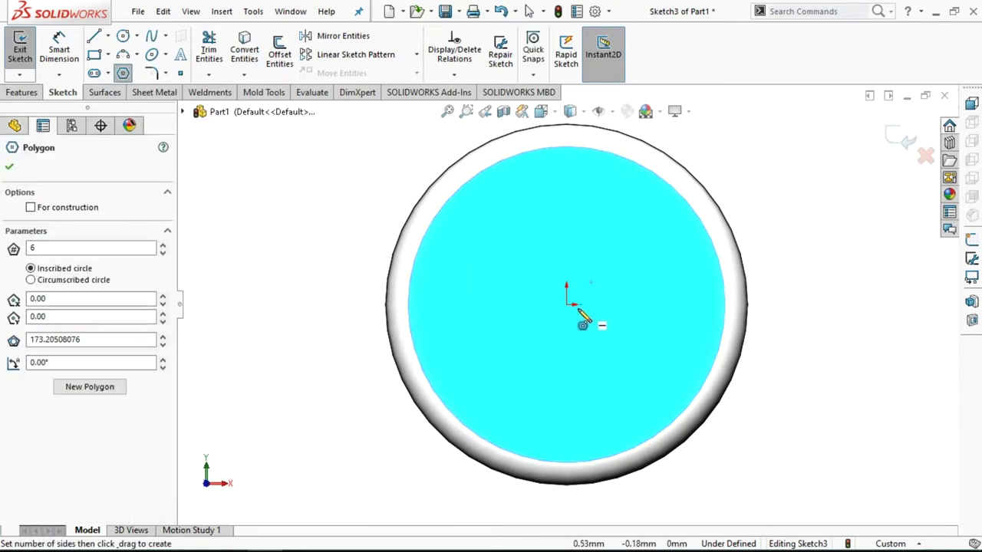
drag(567, 305, 569, 179)
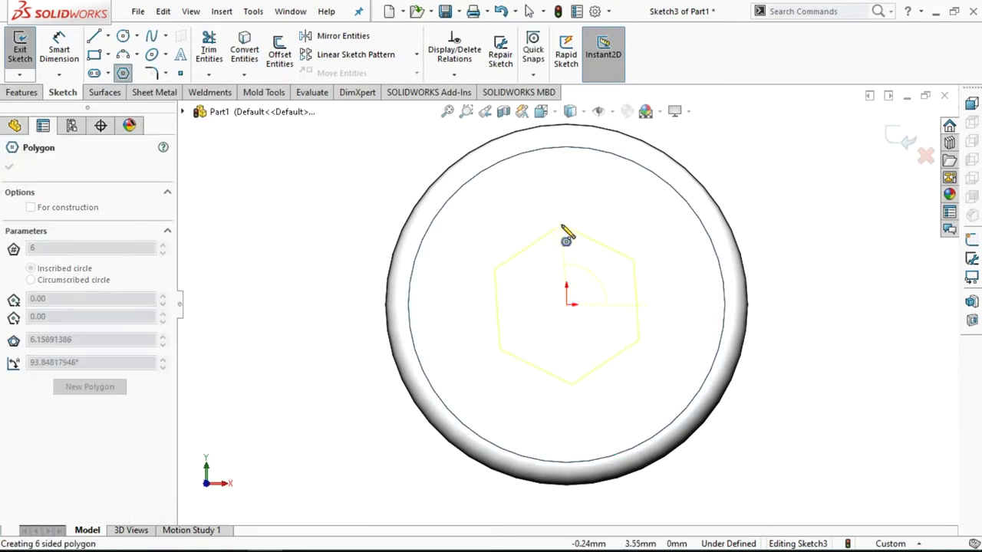
click(569, 178)
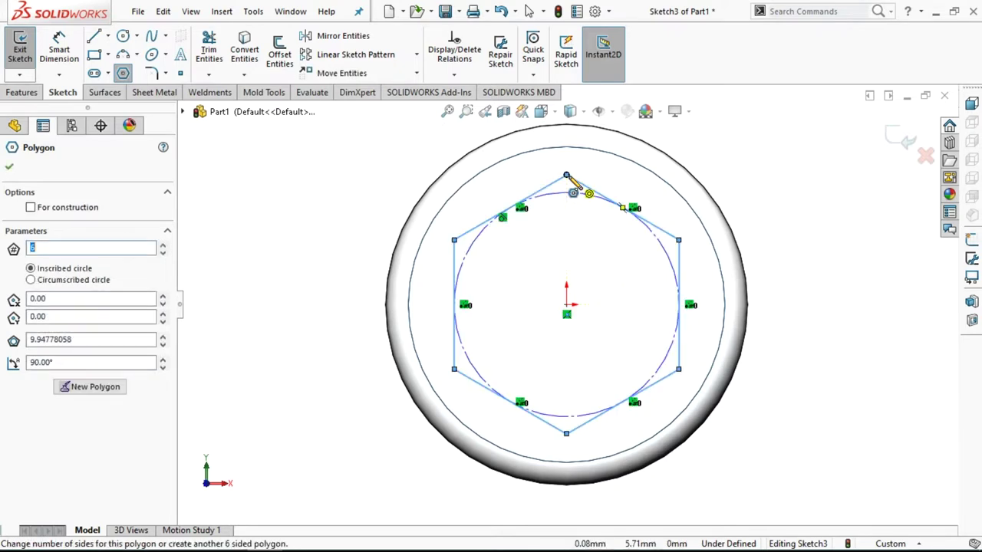
Dimension the hexagon's inscribed circle diameter, currently 9.95 mm
right_click(314, 240)
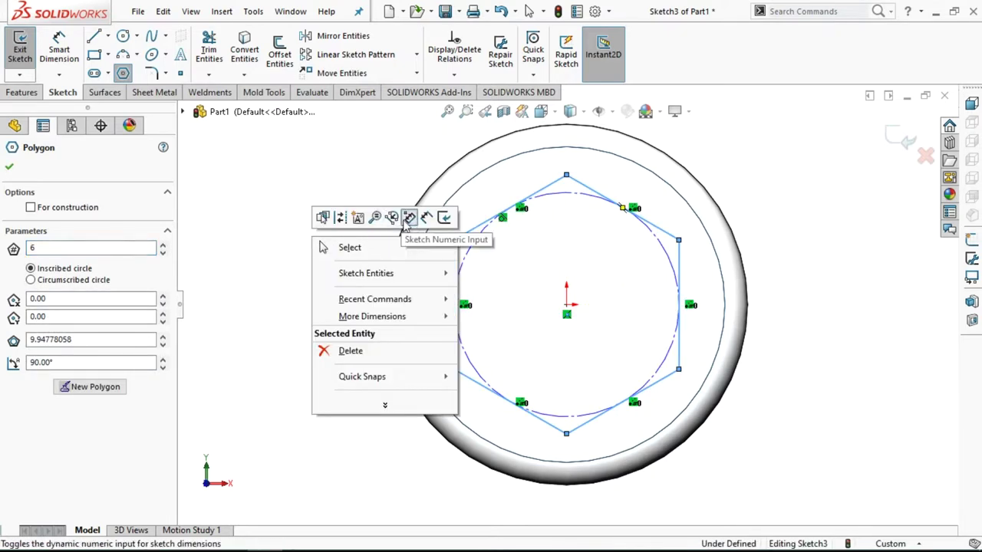
click(427, 220)
click(466, 262)
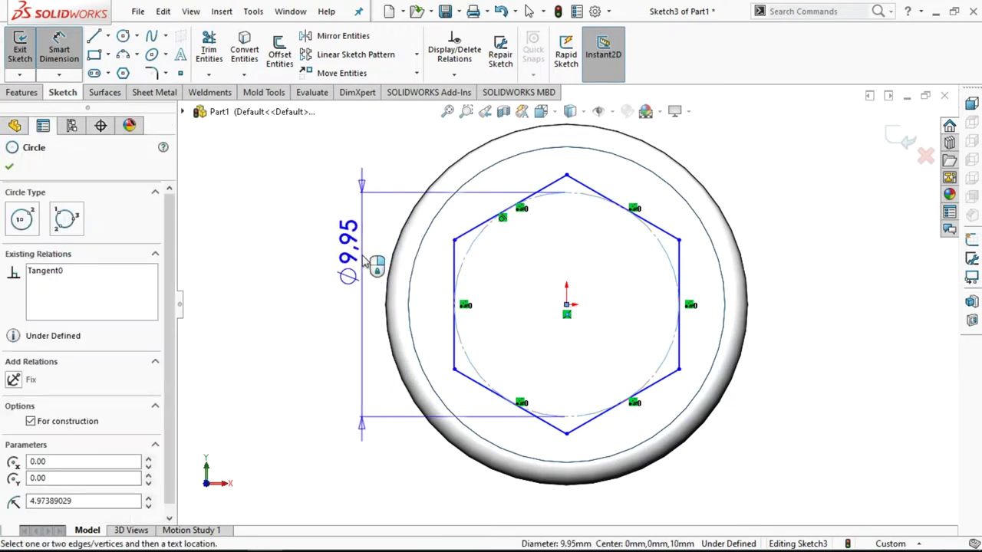
click(337, 316)
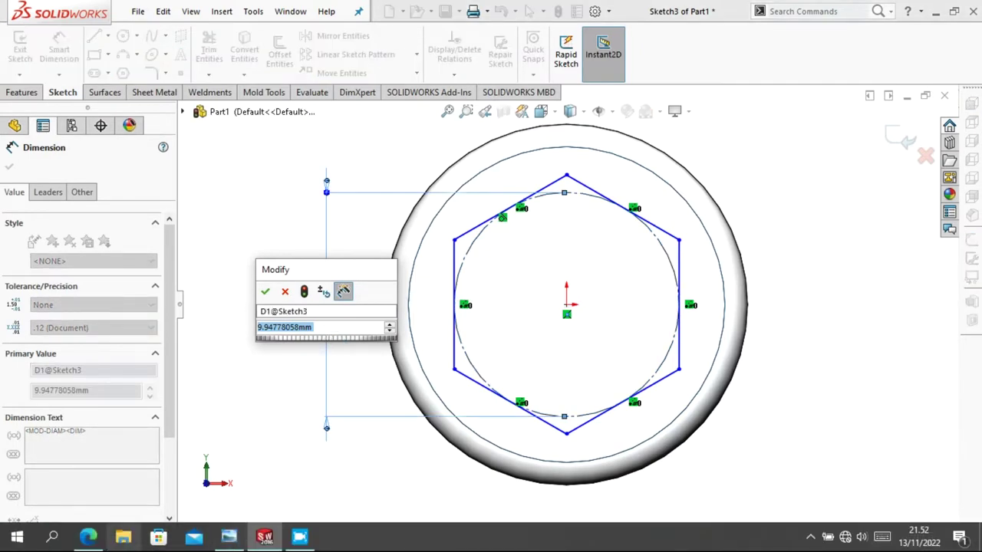
mouse_move(228, 536)
click(230, 468)
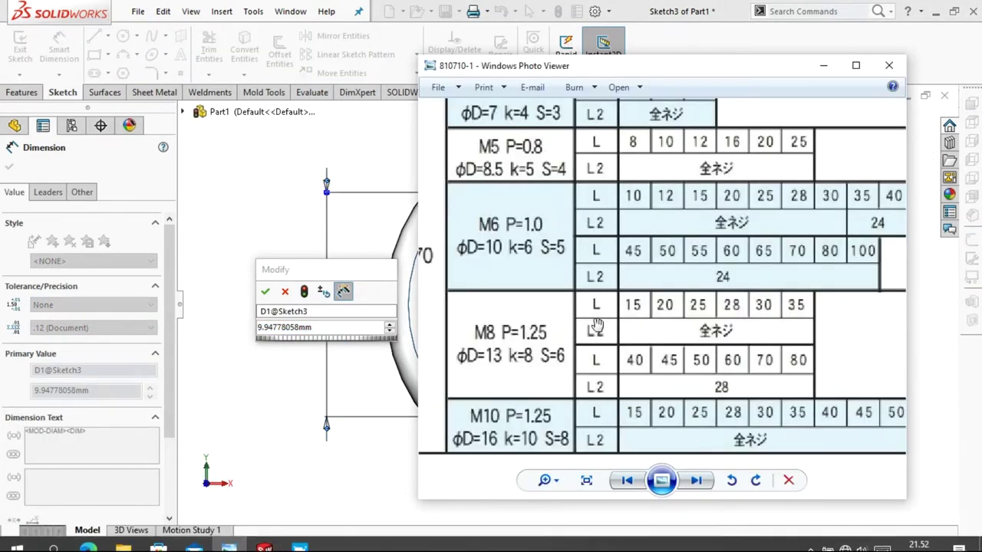
scroll(704, 477, up, 5)
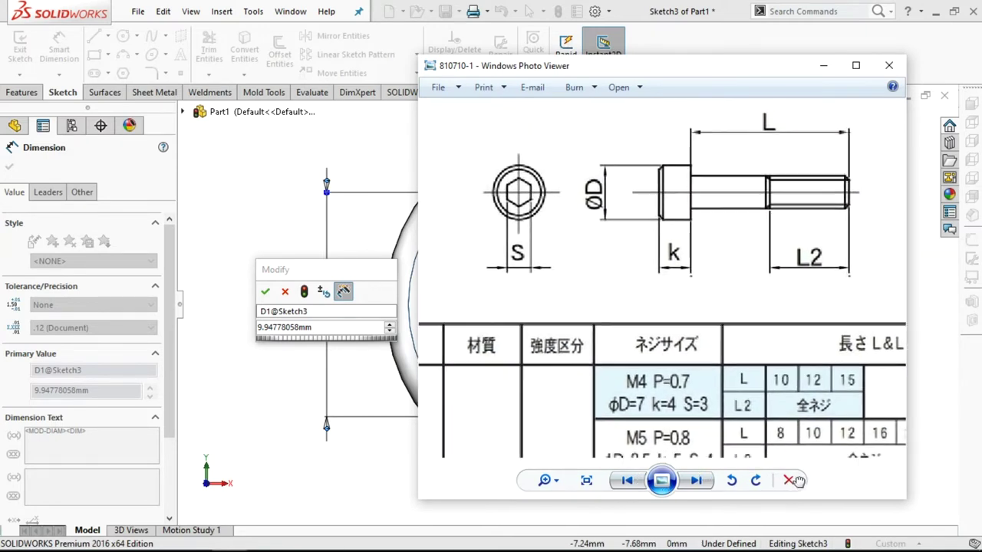
scroll(679, 422, down, 3)
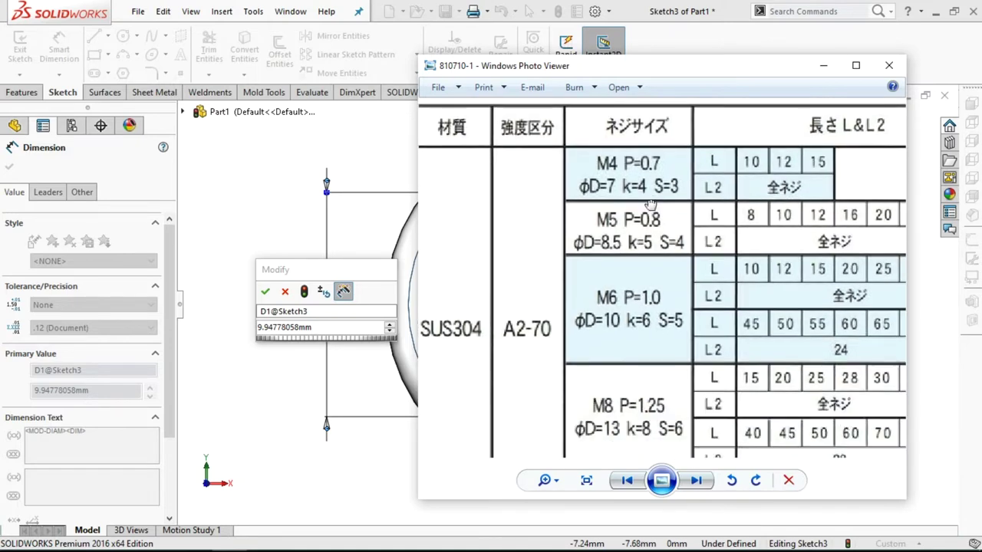
scroll(671, 338, down, 1)
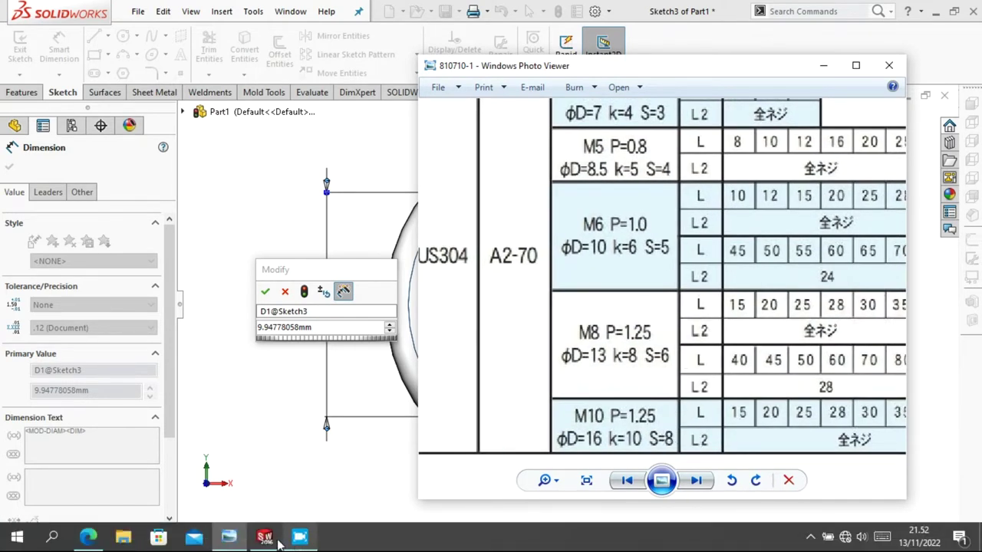
mouse_move(280, 546)
click(299, 542)
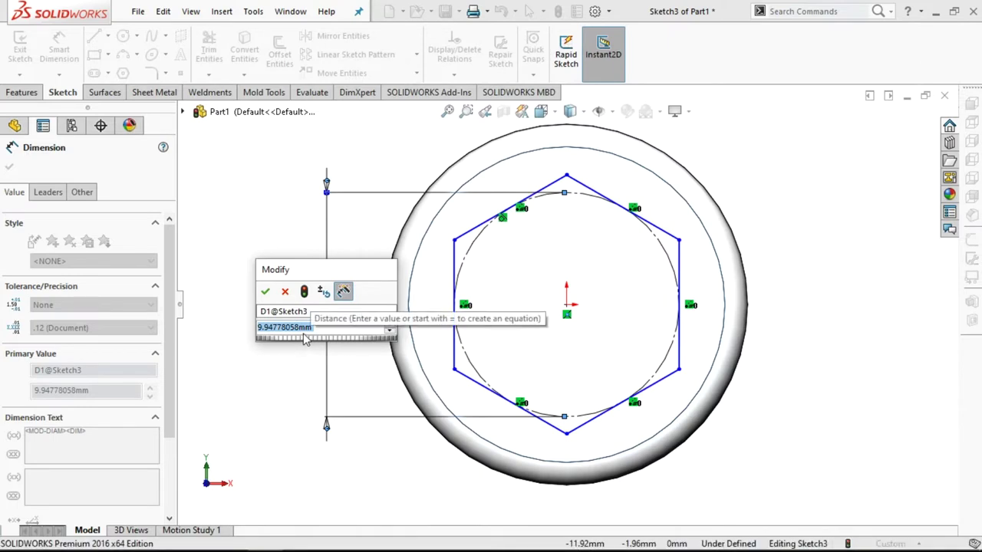
Change the inscribed circle diameter to 8 mm
text(8)
key(Return)
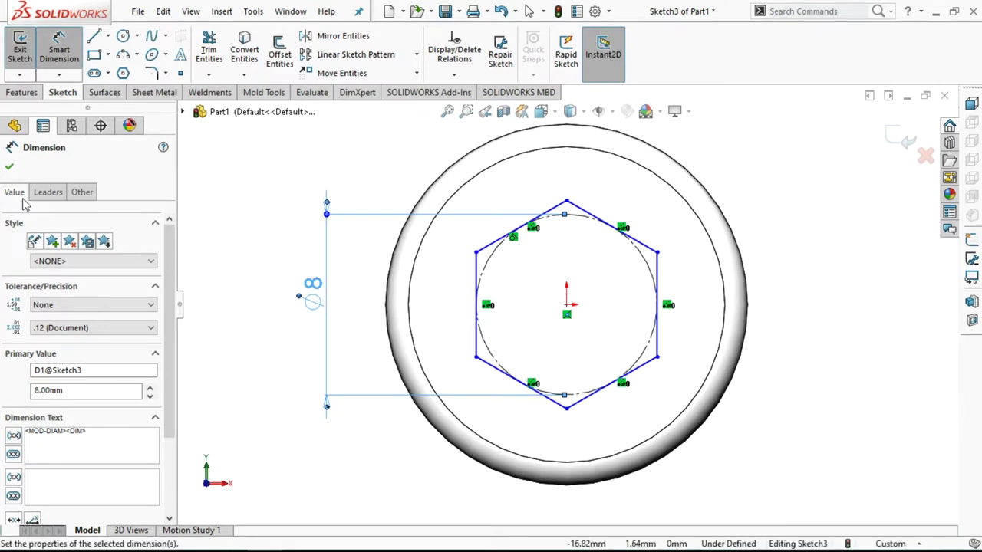
click(9, 168)
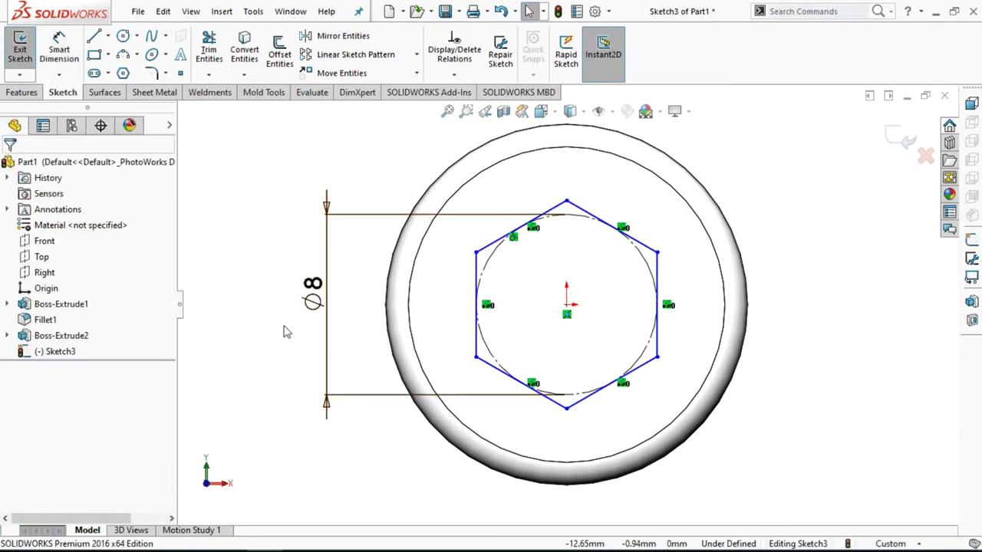
Dimension the hexagon 8 mm across flats and close Sketch3
click(59, 48)
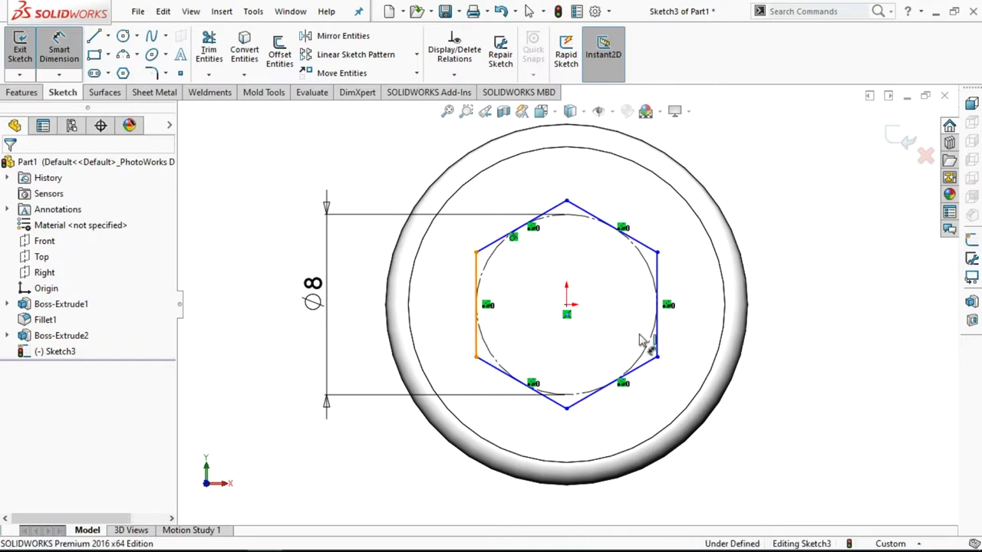
click(658, 341)
click(476, 335)
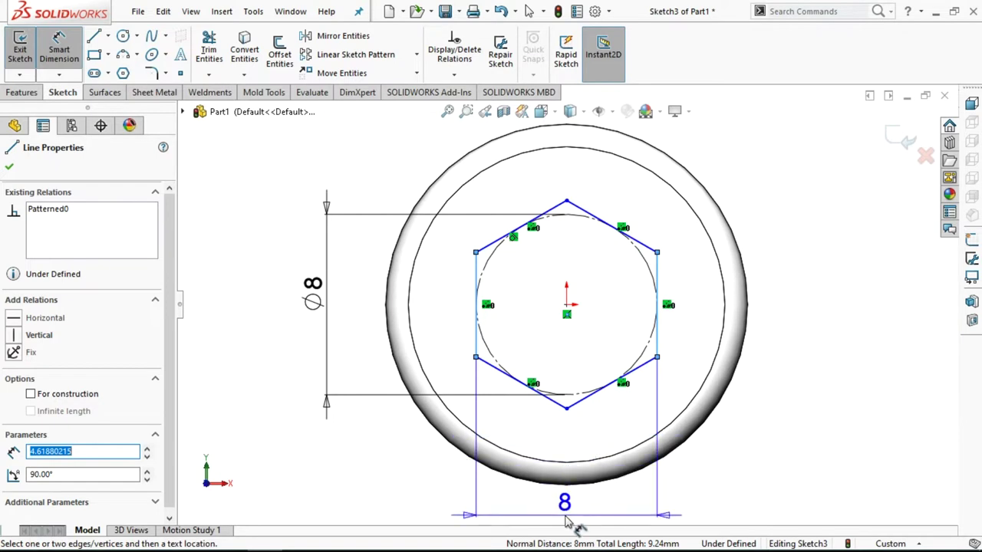
click(582, 490)
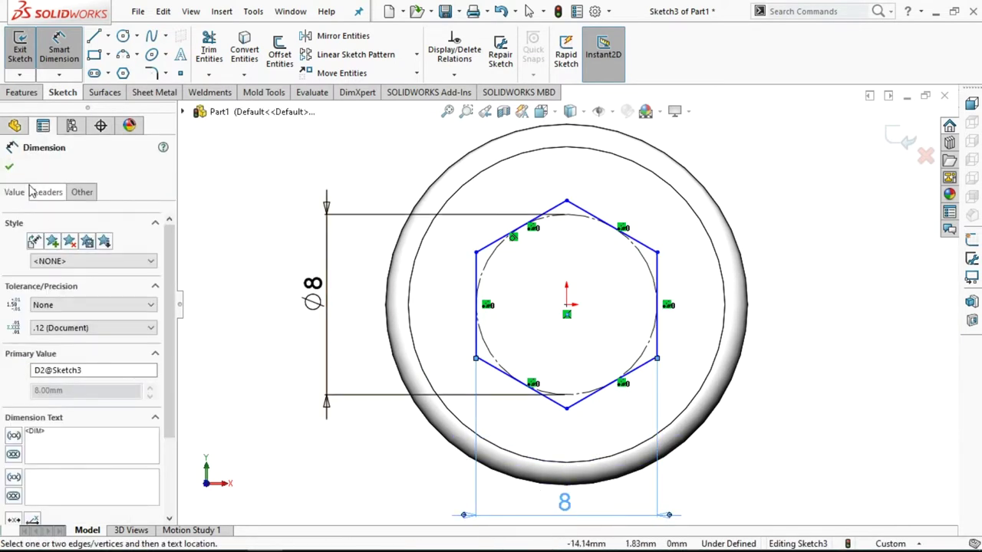
click(11, 165)
key(Escape)
key(z)
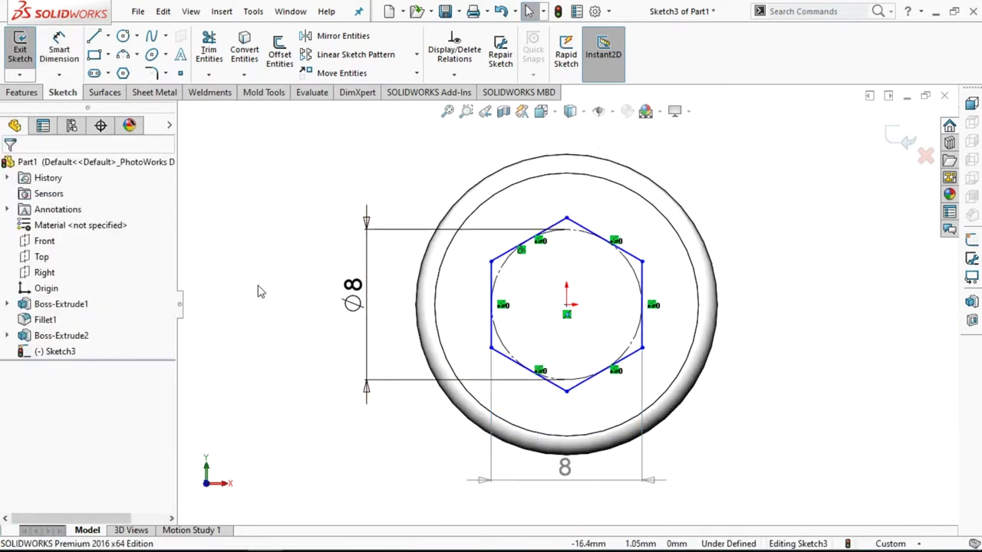
click(907, 143)
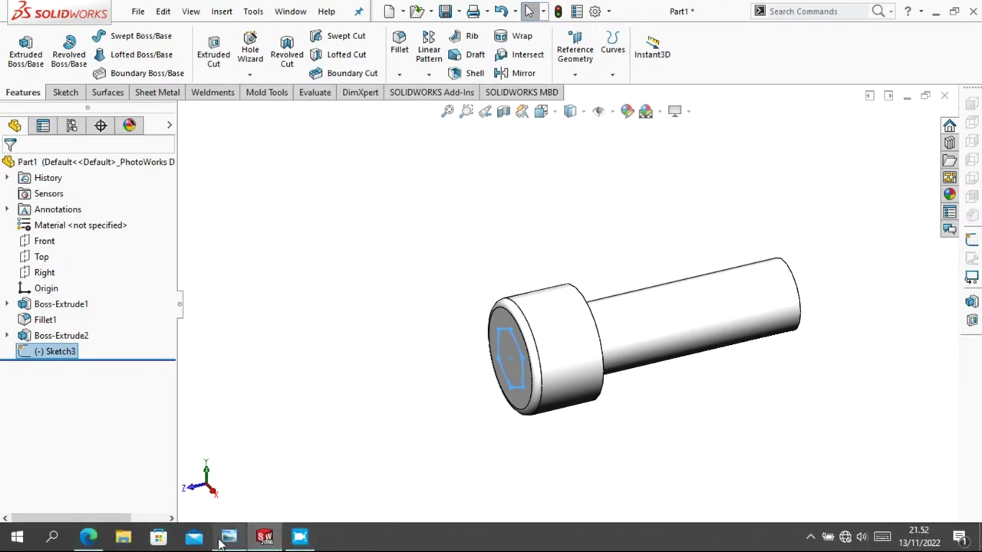
click(229, 537)
mouse_move(624, 127)
mouse_down()
mouse_move(623, 504)
mouse_move(606, 115)
mouse_up()
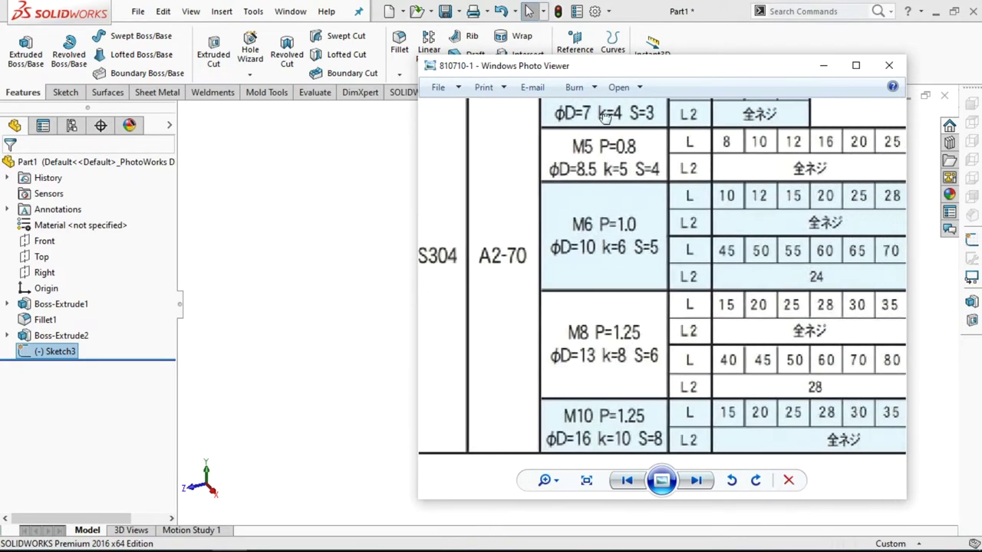
drag(605, 115, 619, 237)
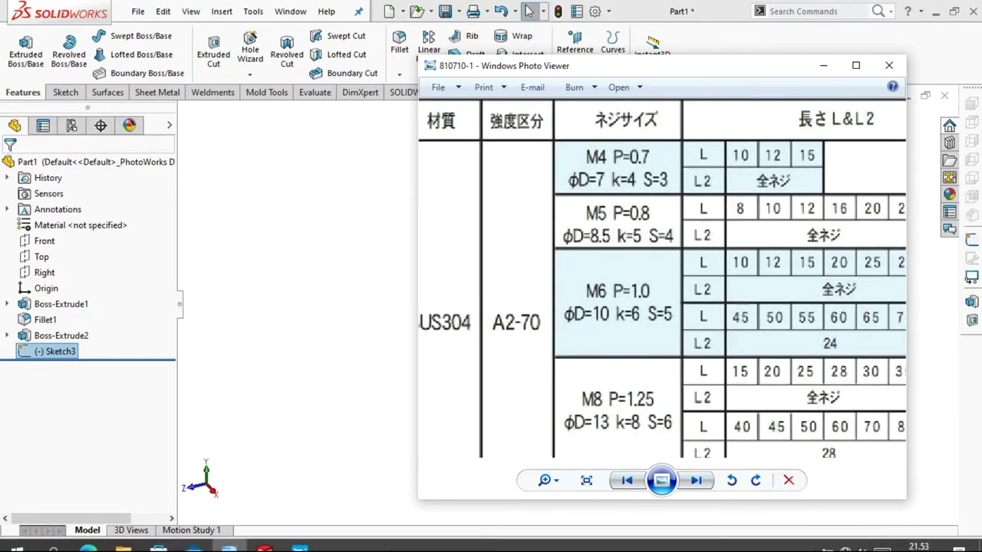
click(273, 542)
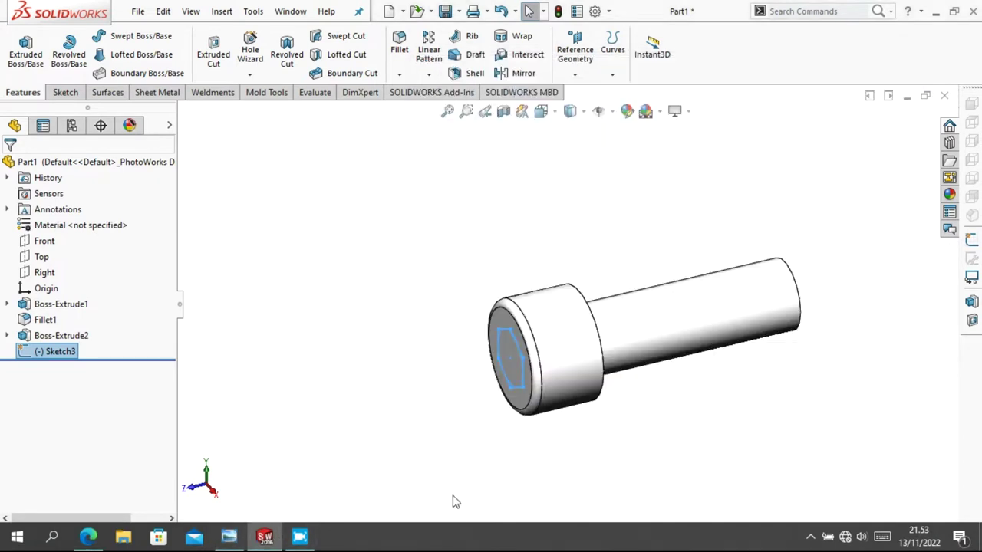
Cut-extrude the hexagon 6 mm deep into the bolt head as a hex socket
scroll(629, 414, down, 2)
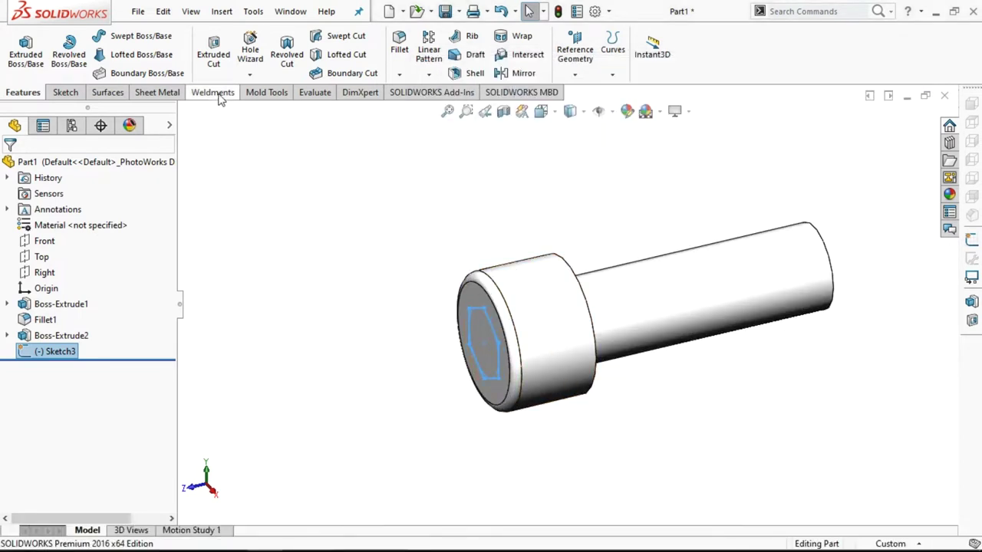
click(214, 47)
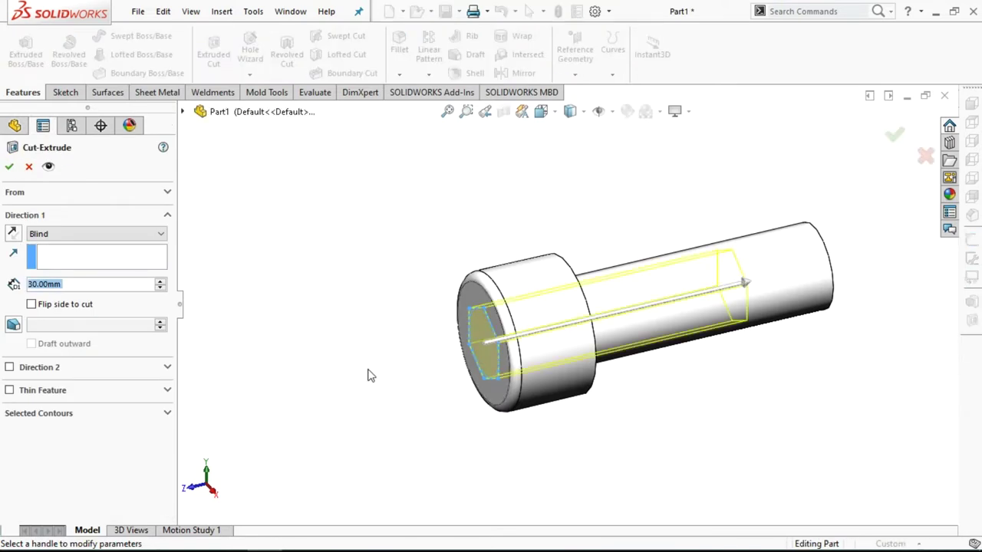
click(557, 113)
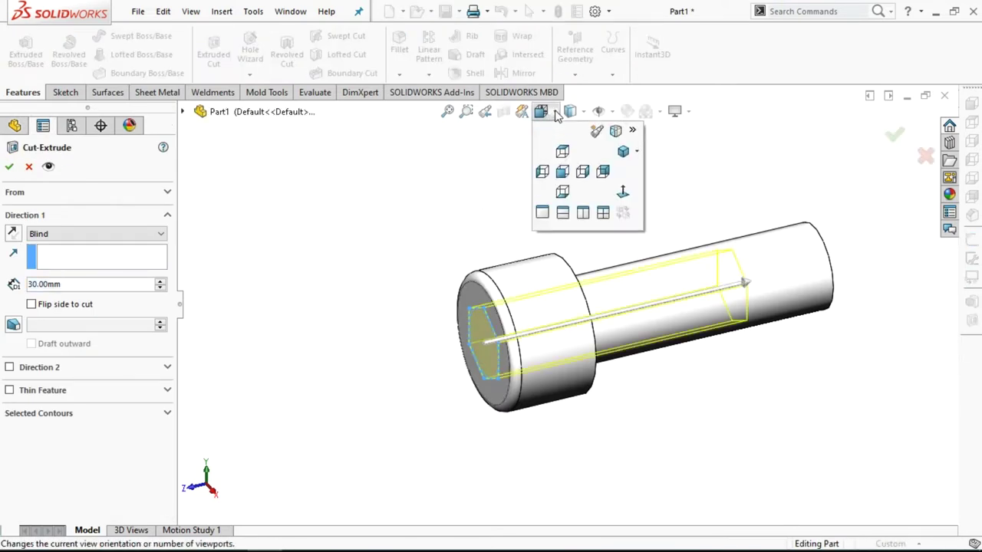
click(576, 175)
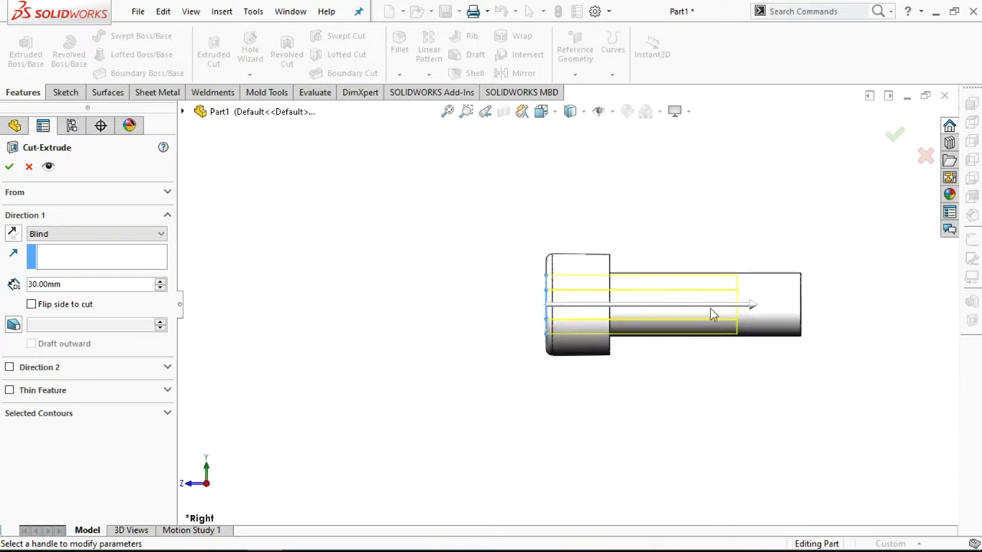
drag(755, 311, 598, 315)
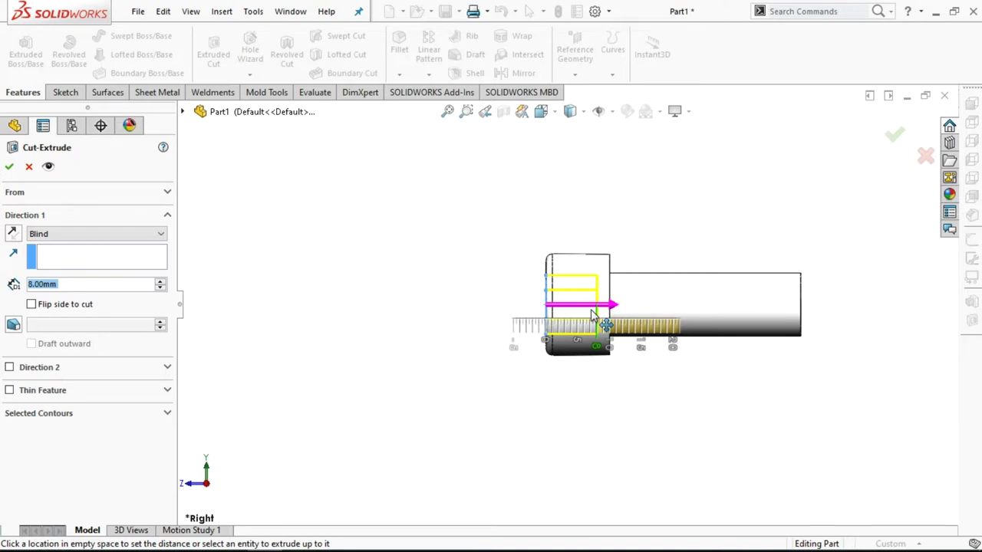
click(591, 312)
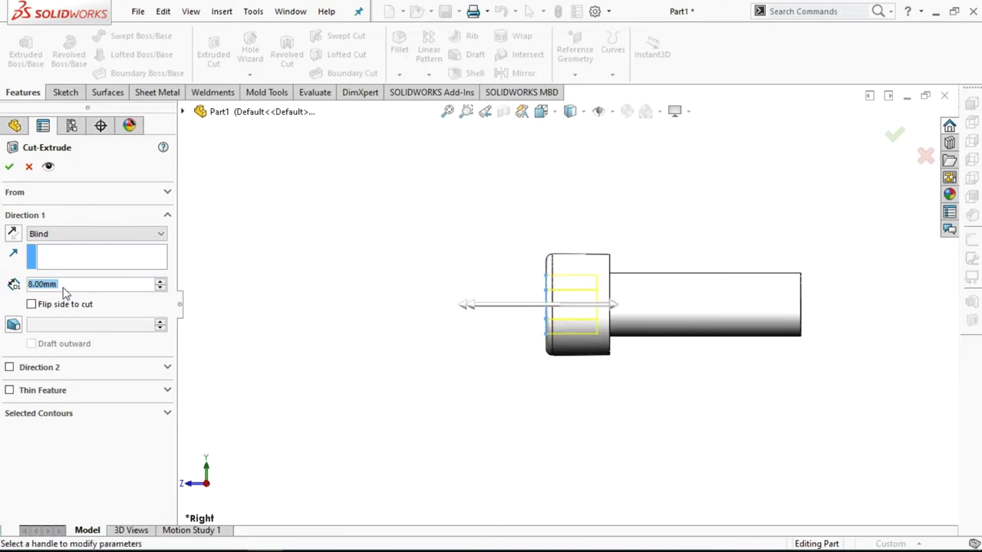
text(6)
key(Return)
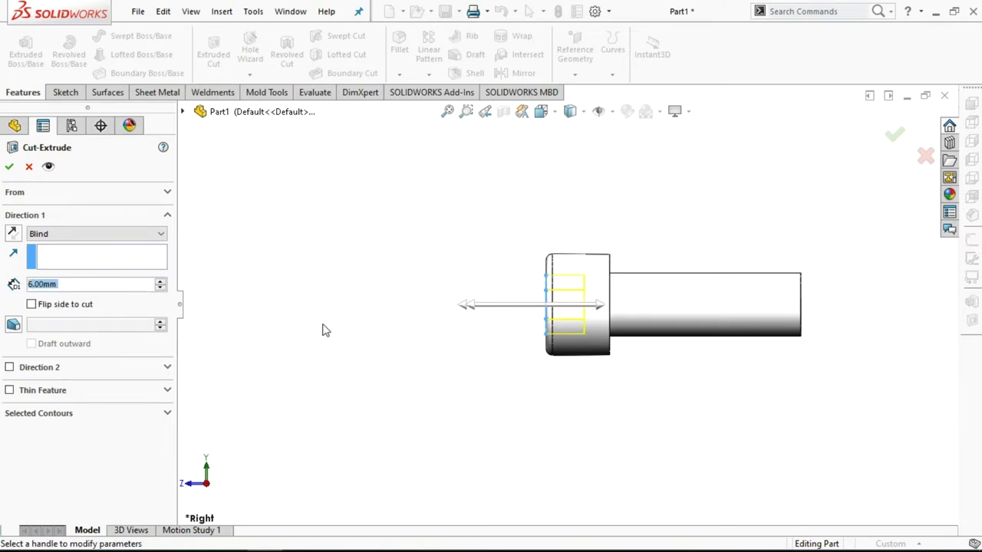
click(9, 169)
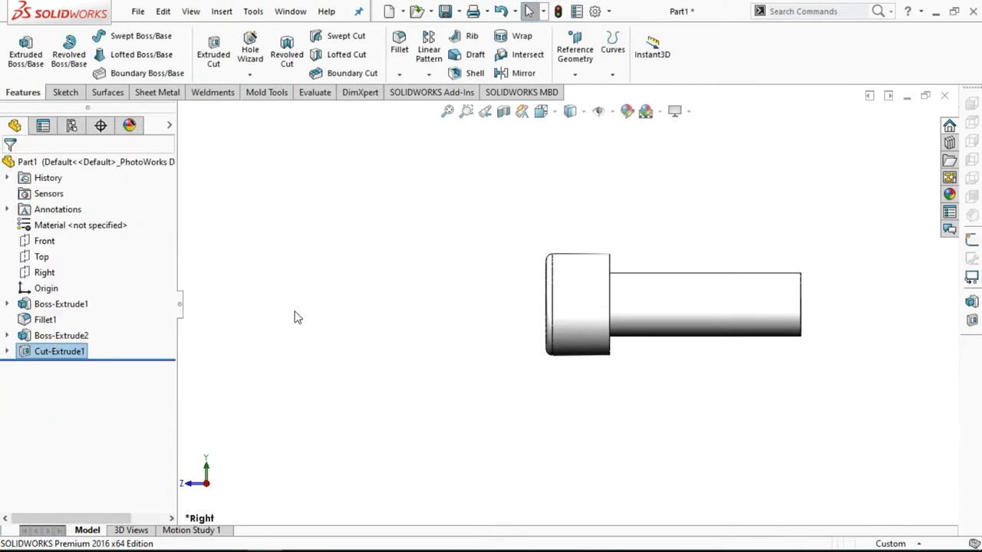
click(553, 112)
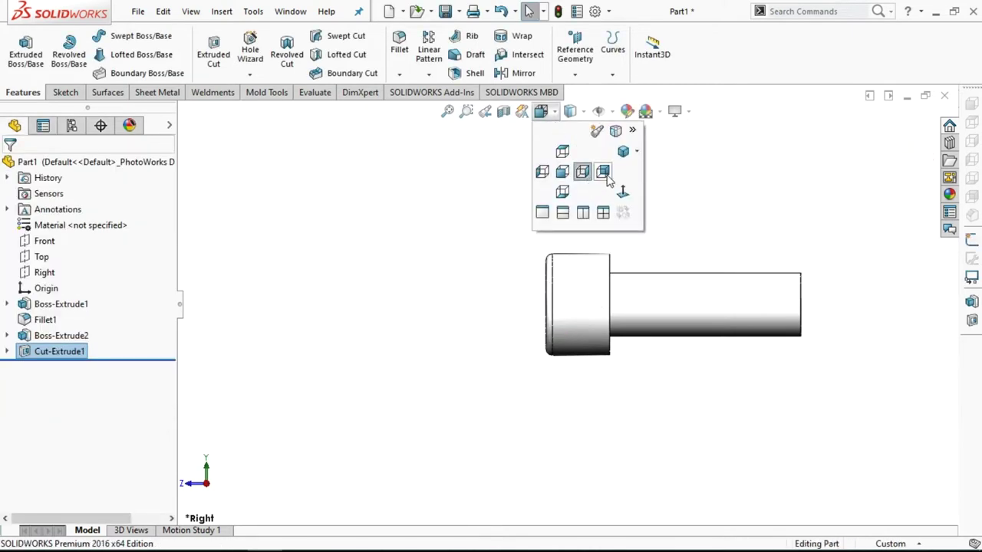
Fillet the shoulder edge where the head meets the shank with 0.5 mm radius
click(623, 152)
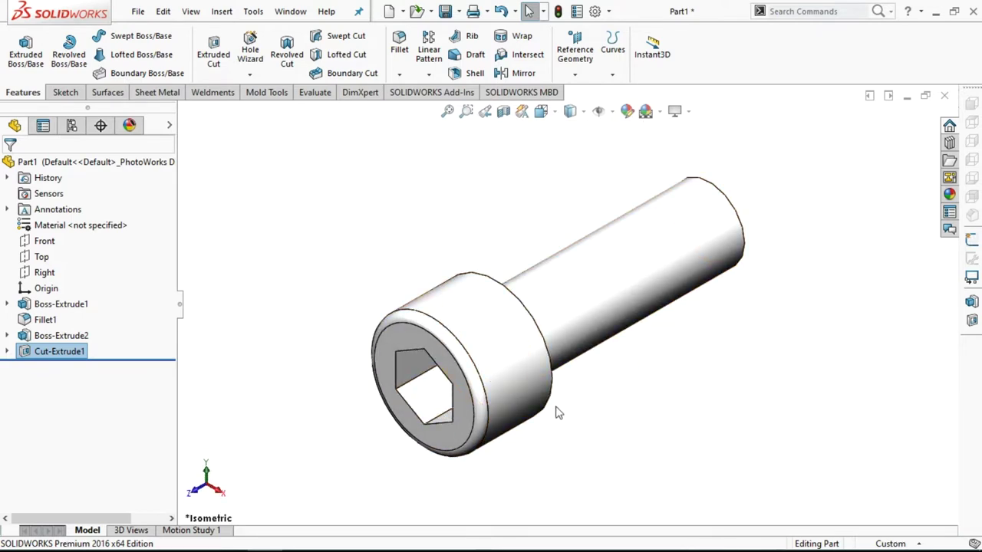
mouse_move(785, 345)
middle_down()
mouse_move(702, 349)
mouse_move(697, 318)
middle_up()
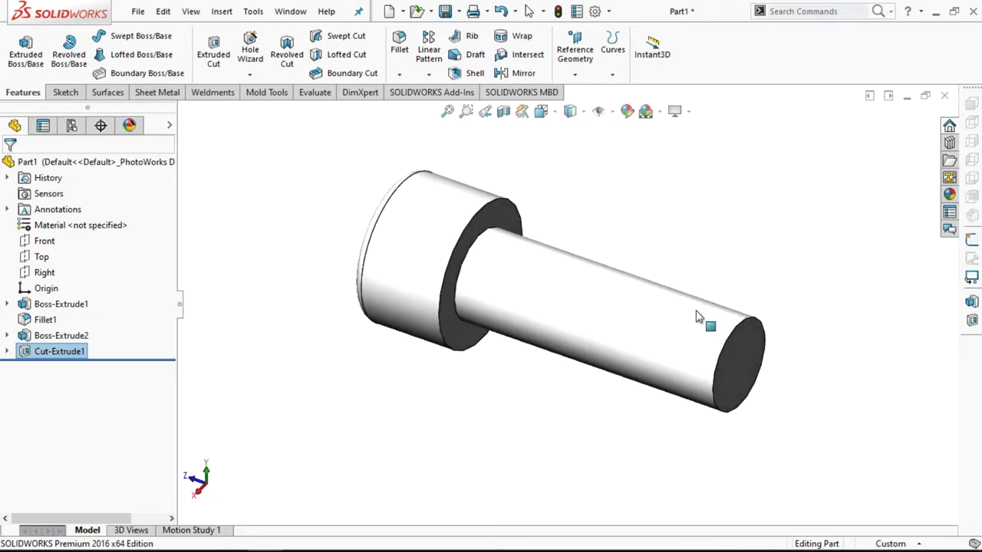
click(399, 43)
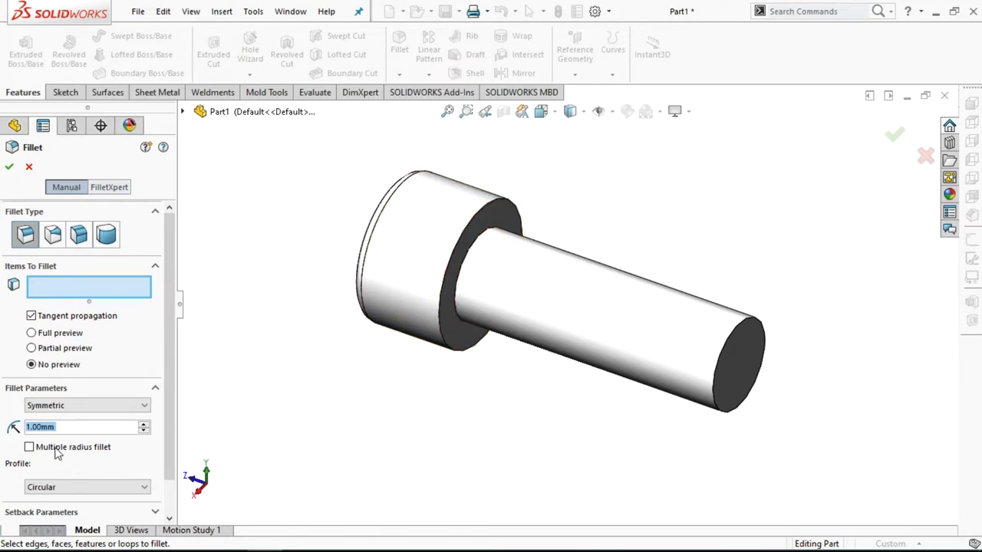
text(0)
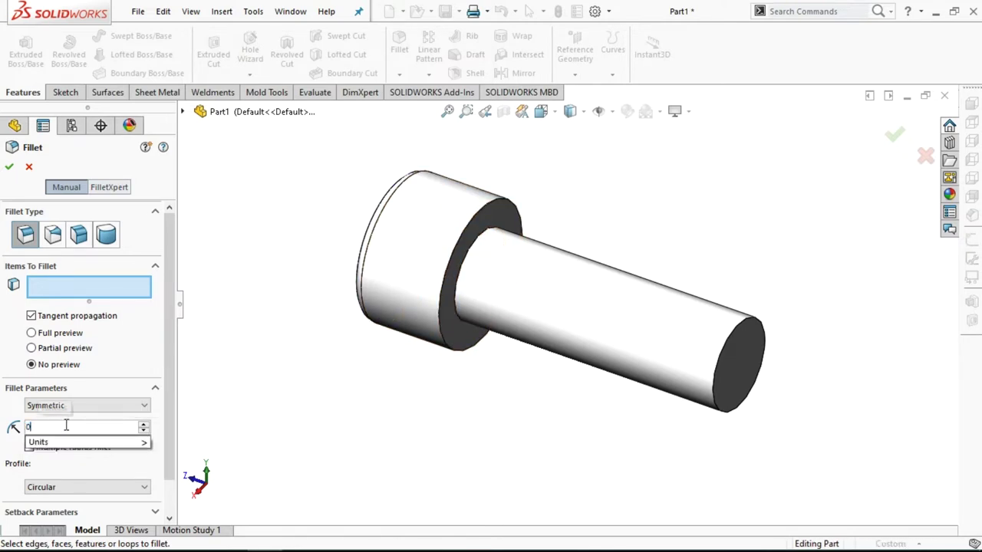
text(.5)
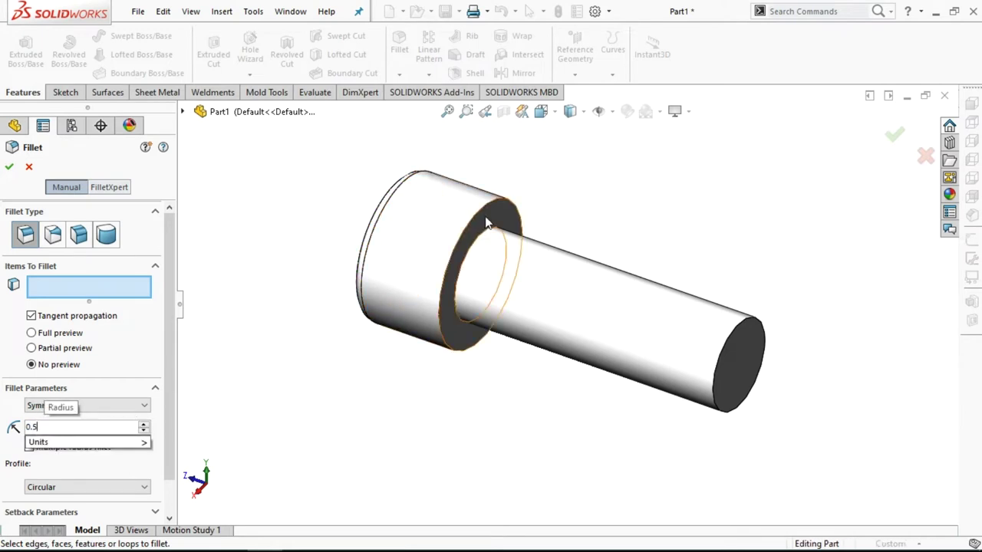
click(488, 212)
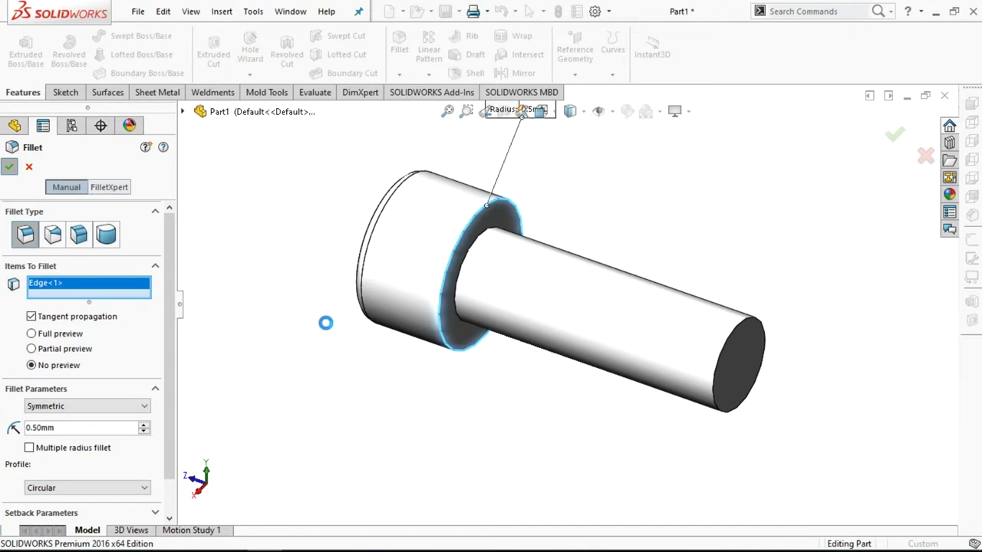
key(Return)
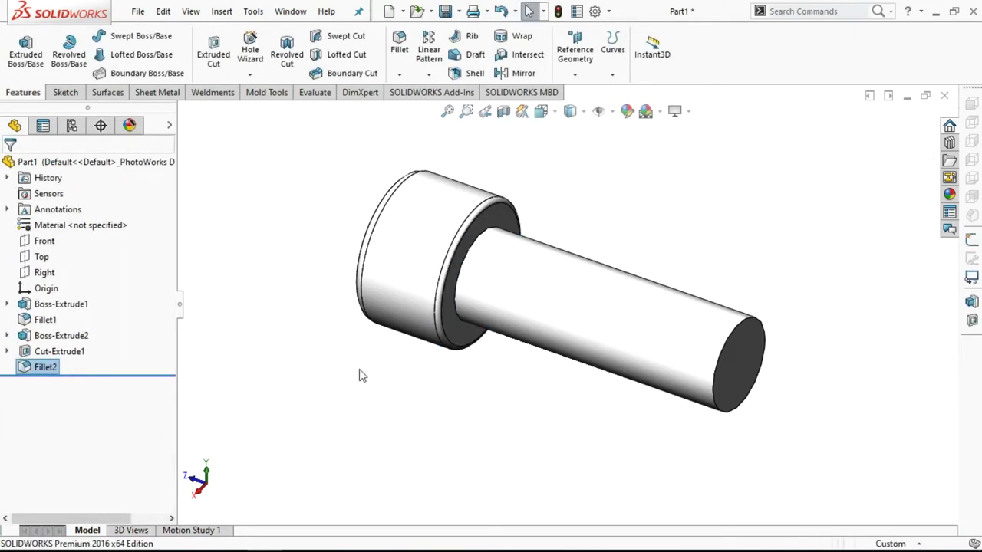
key(z)
mouse_move(489, 418)
middle_down()
mouse_move(552, 432)
mouse_move(520, 432)
mouse_move(468, 470)
middle_up()
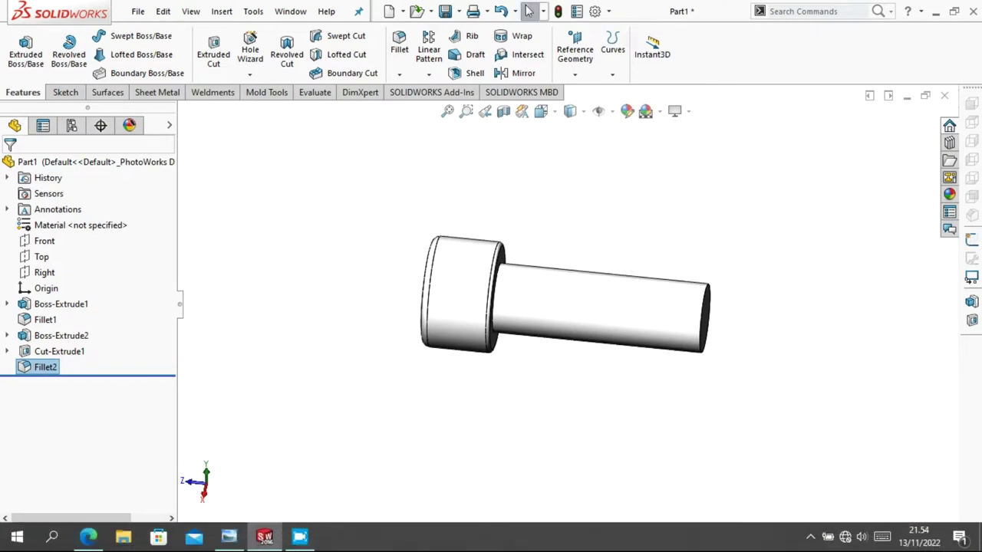
click(230, 538)
mouse_move(683, 215)
mouse_down()
mouse_move(555, 393)
mouse_move(530, 506)
mouse_move(588, 145)
mouse_up()
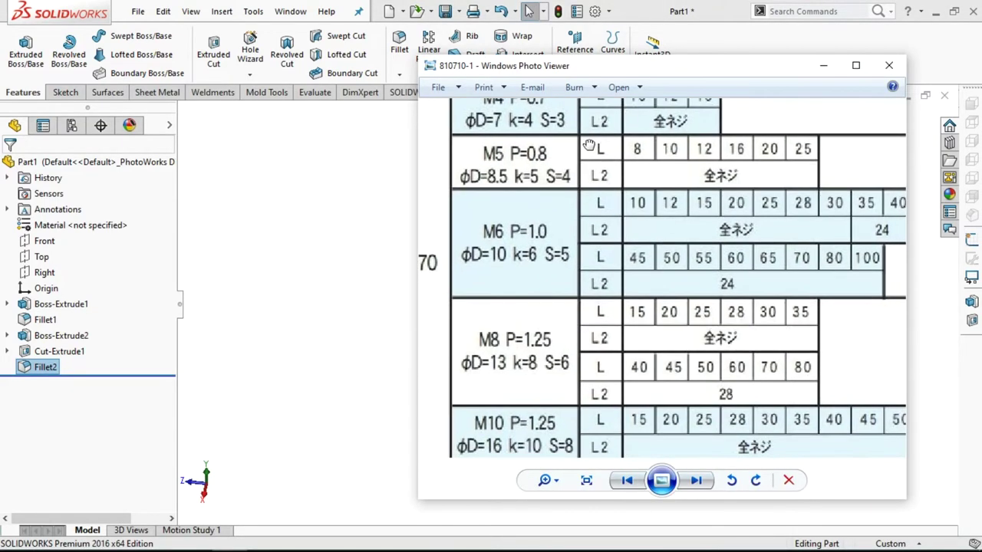
mouse_move(649, 334)
mouse_down()
mouse_move(642, 244)
mouse_move(688, 388)
mouse_up()
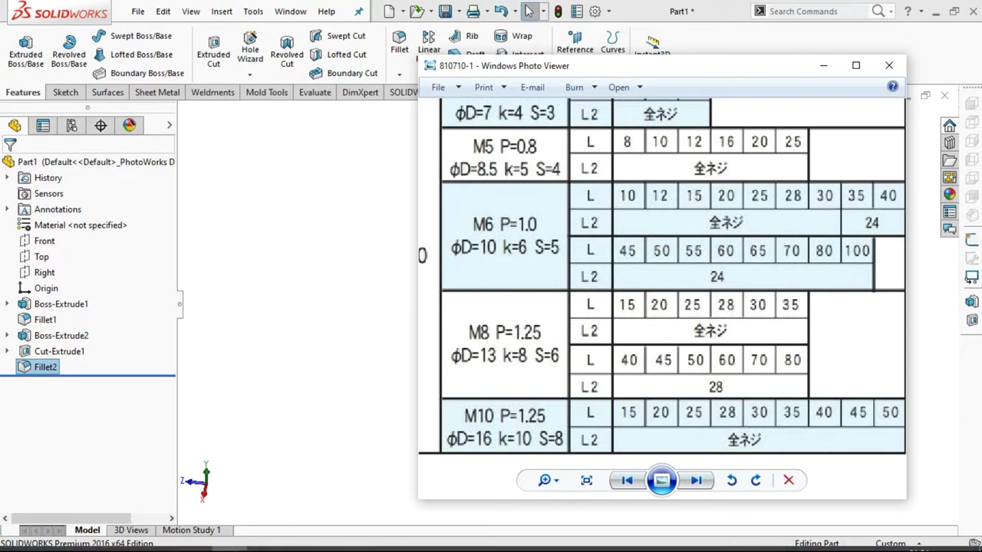
mouse_move(490, 549)
click(228, 537)
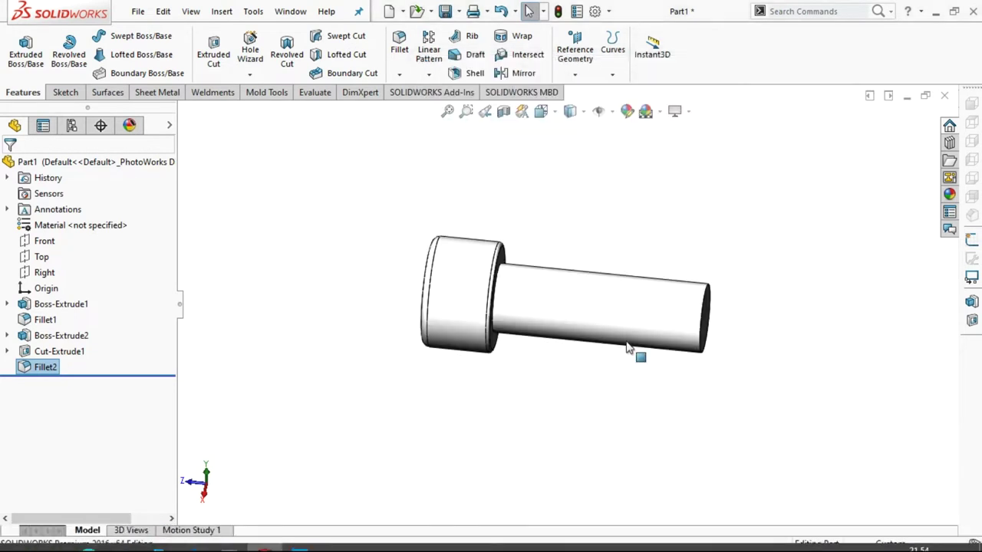
middle_drag(789, 283, 770, 267)
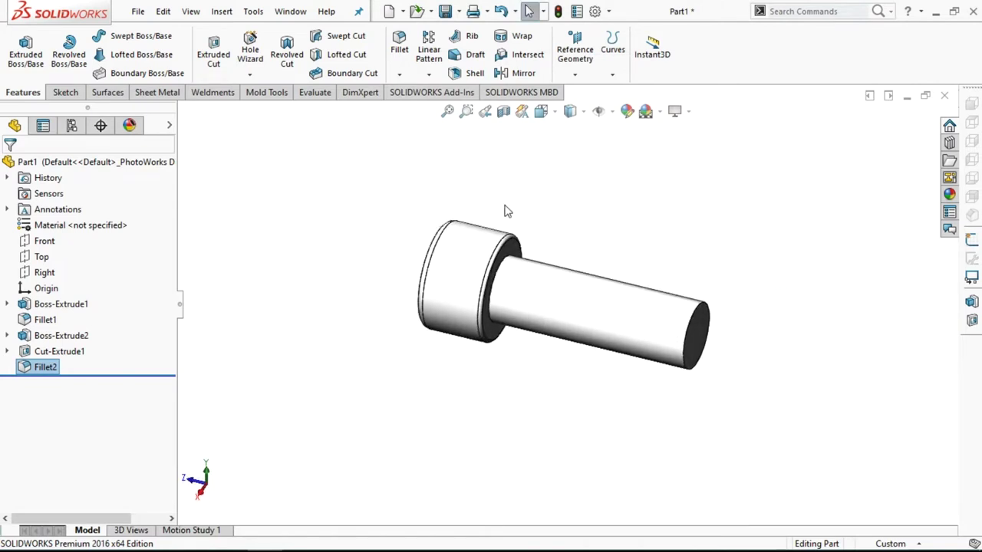
click(256, 77)
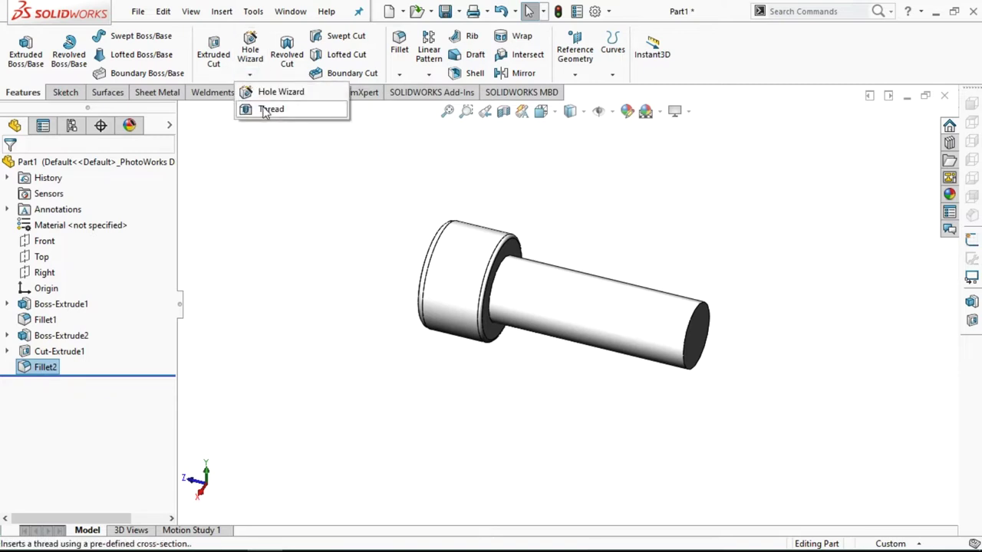
click(755, 302)
mouse_move(491, 548)
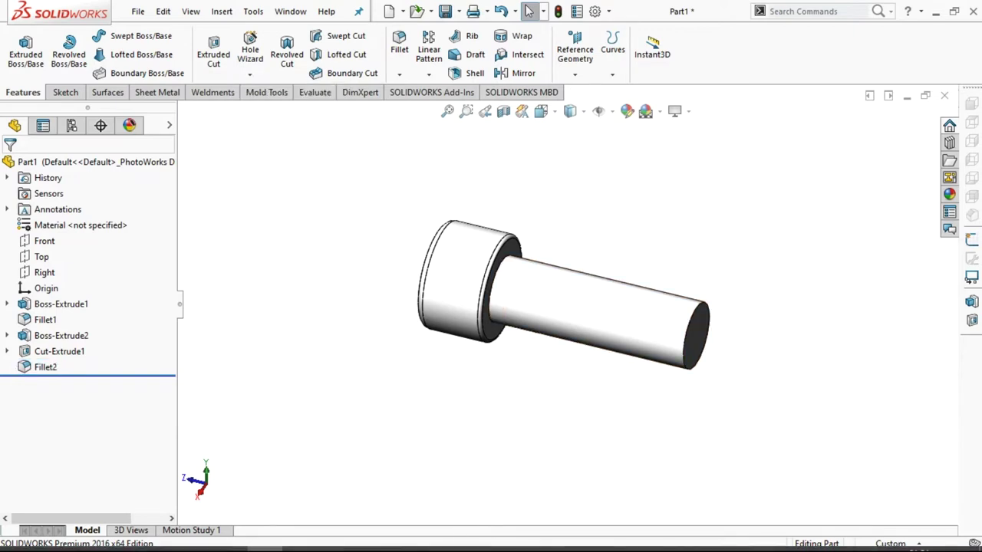
click(229, 536)
mouse_move(552, 231)
mouse_down()
mouse_move(557, 518)
mouse_move(605, 306)
mouse_up()
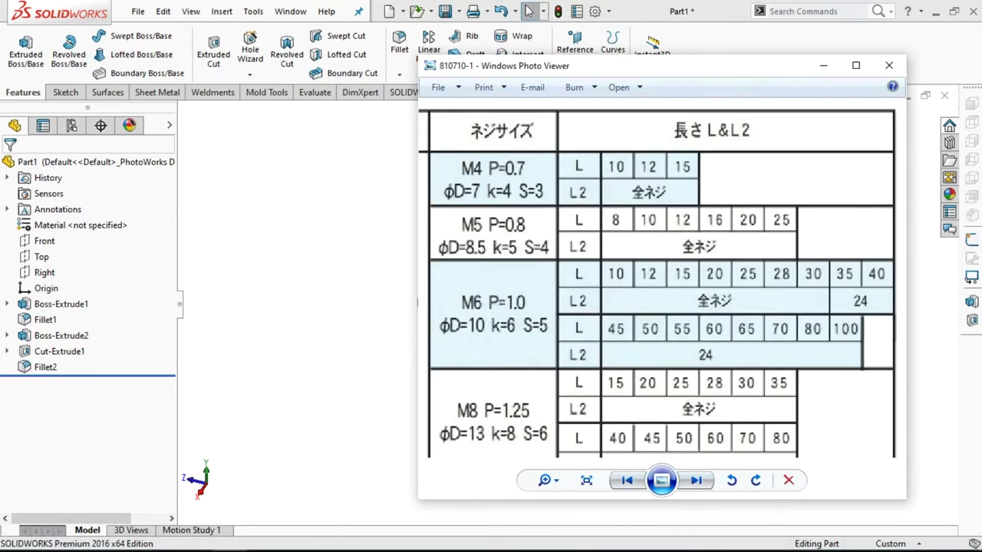
click(265, 536)
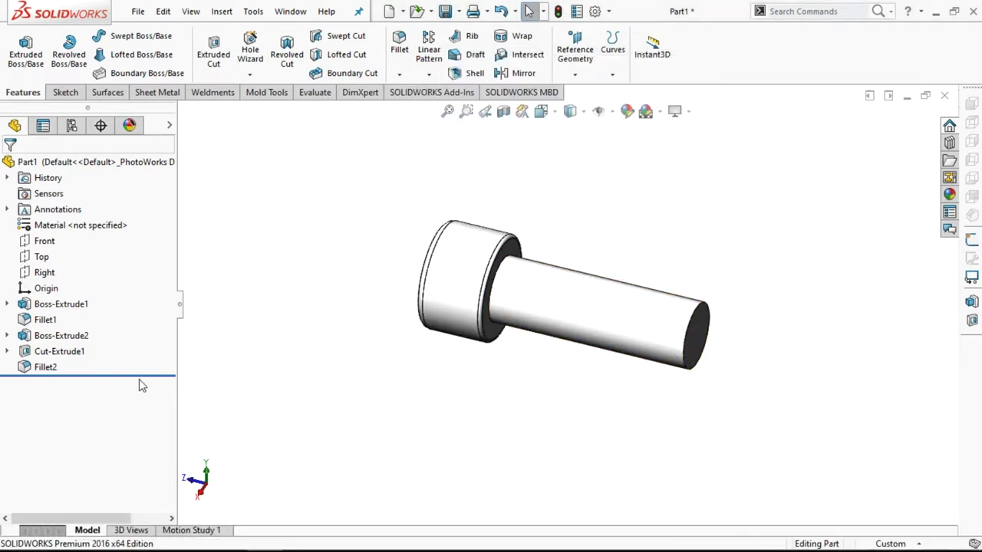
click(402, 74)
Chamfer the shank's free-end edge at 1 mm × 45°, checking it from the right-side view
click(411, 109)
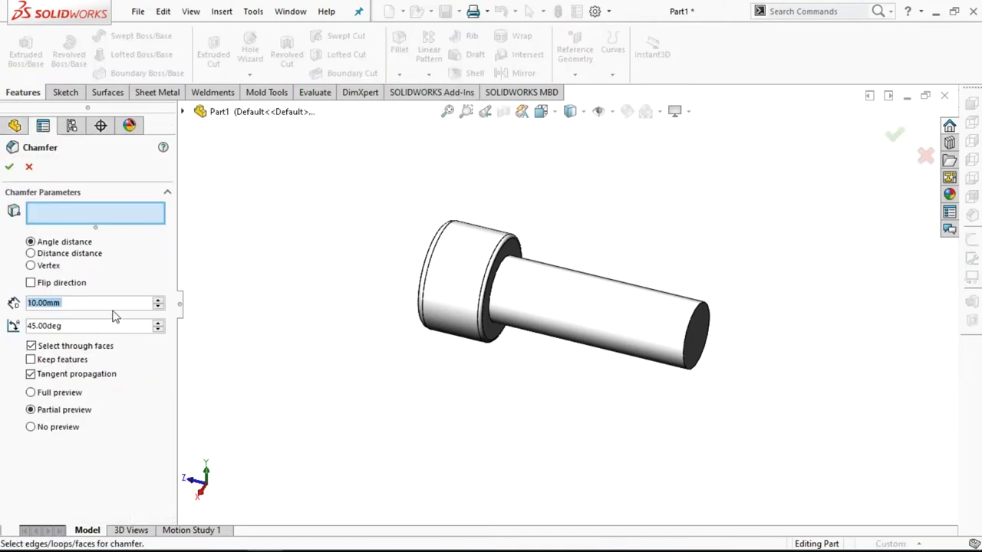
text(1)
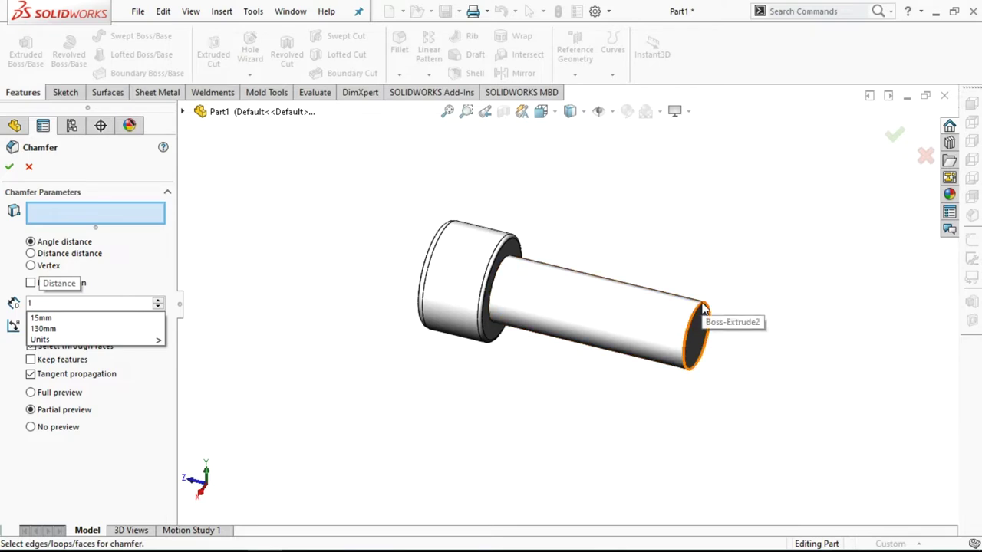
click(704, 308)
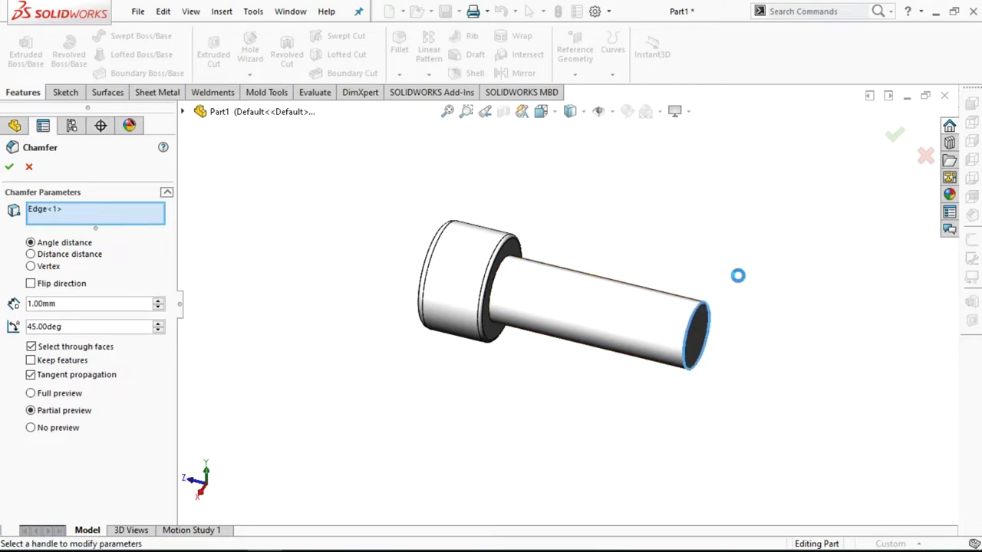
click(540, 112)
click(585, 177)
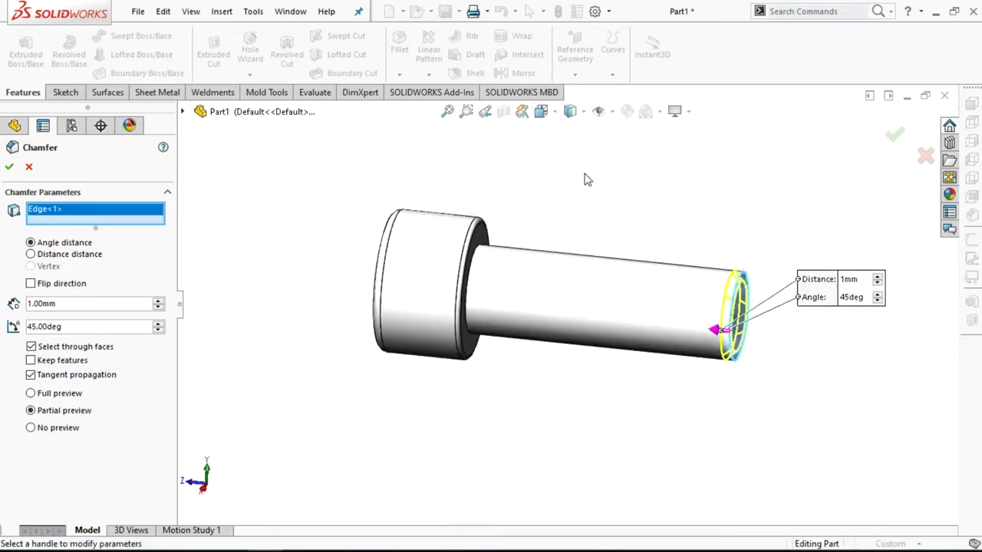
scroll(835, 281, down, 2)
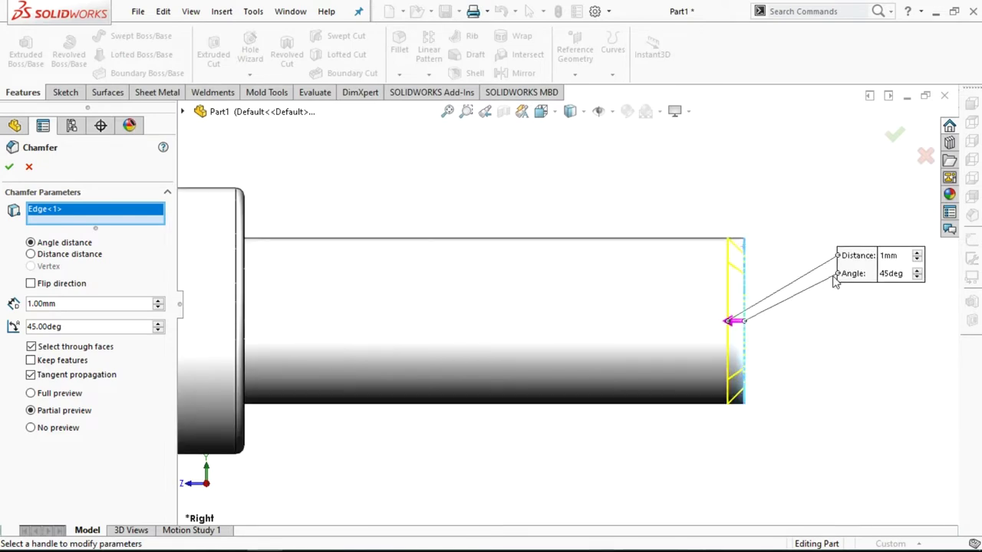
key(z)
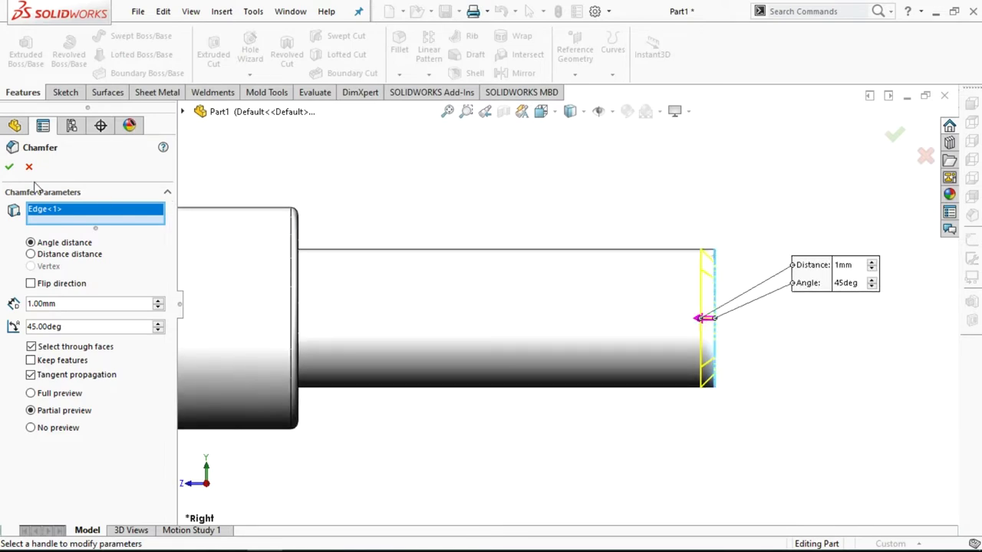
click(9, 166)
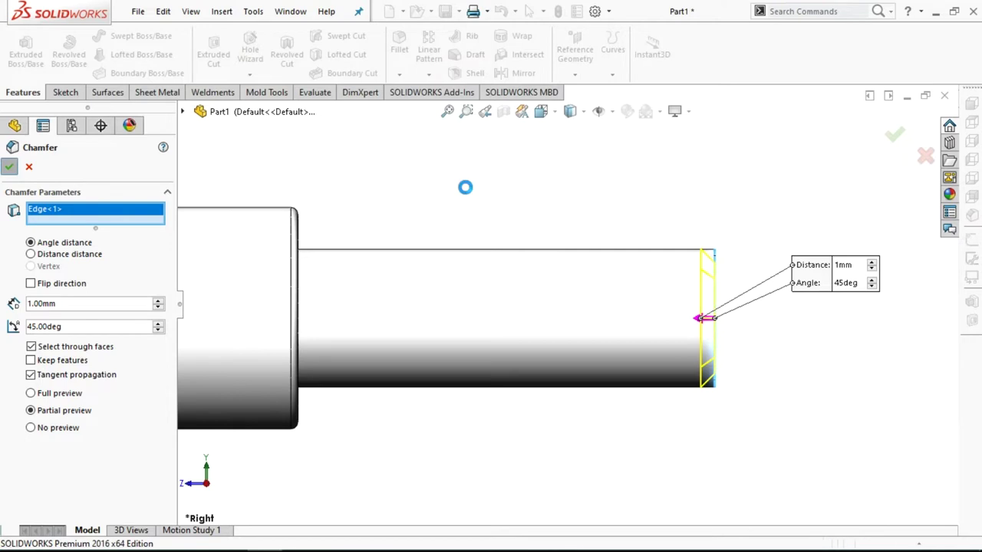
key(f)
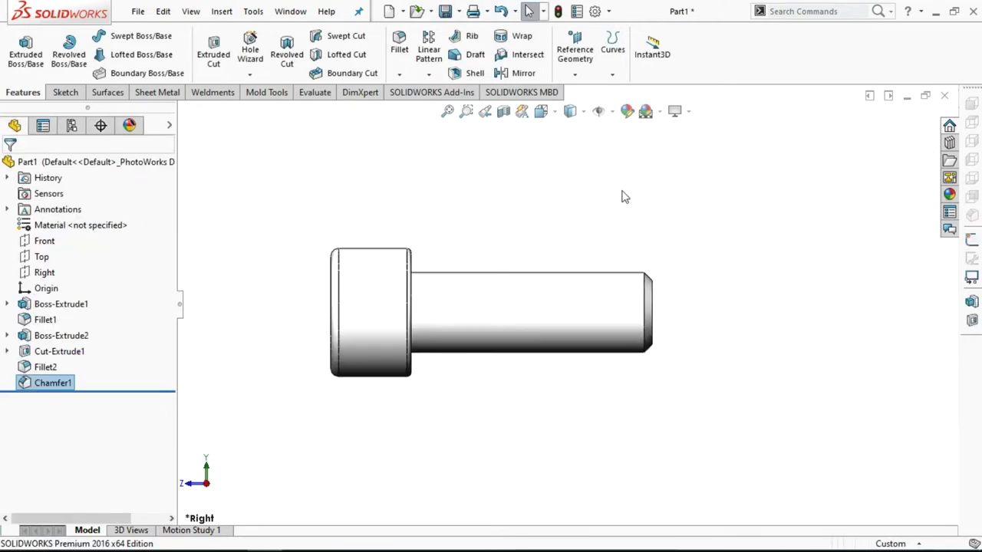
middle_drag(620, 194, 591, 264)
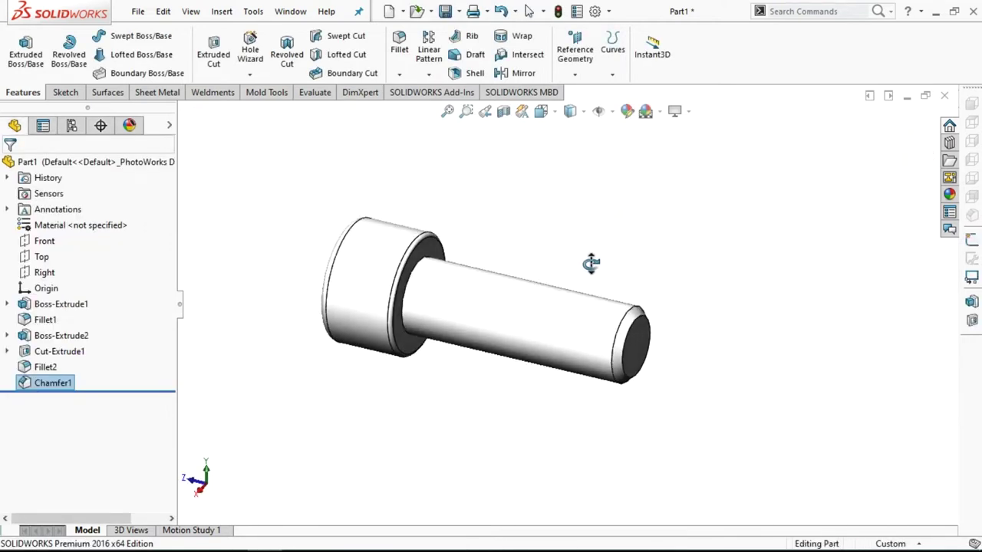
Start an M10x1.25 thread on the shank edge and enable the Offset start location
click(256, 77)
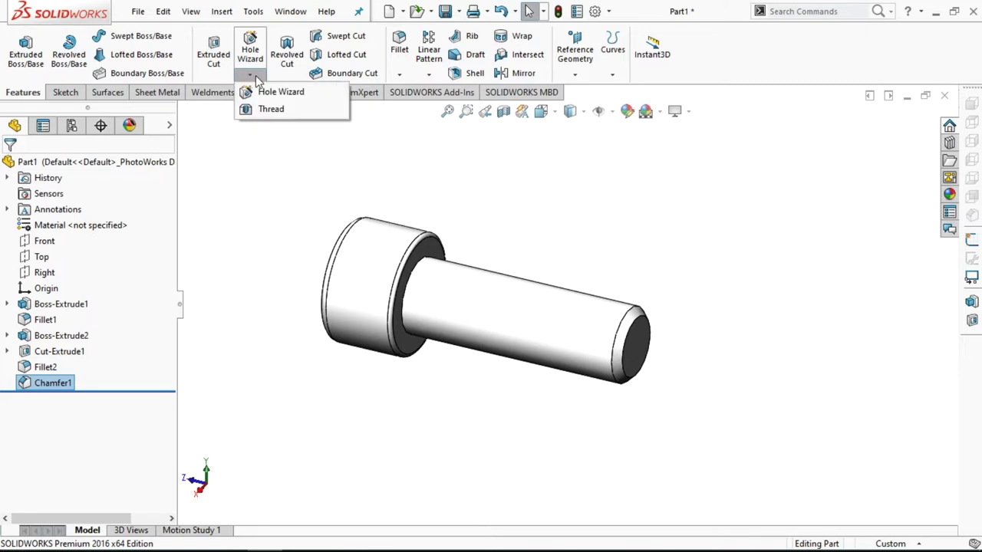
click(269, 115)
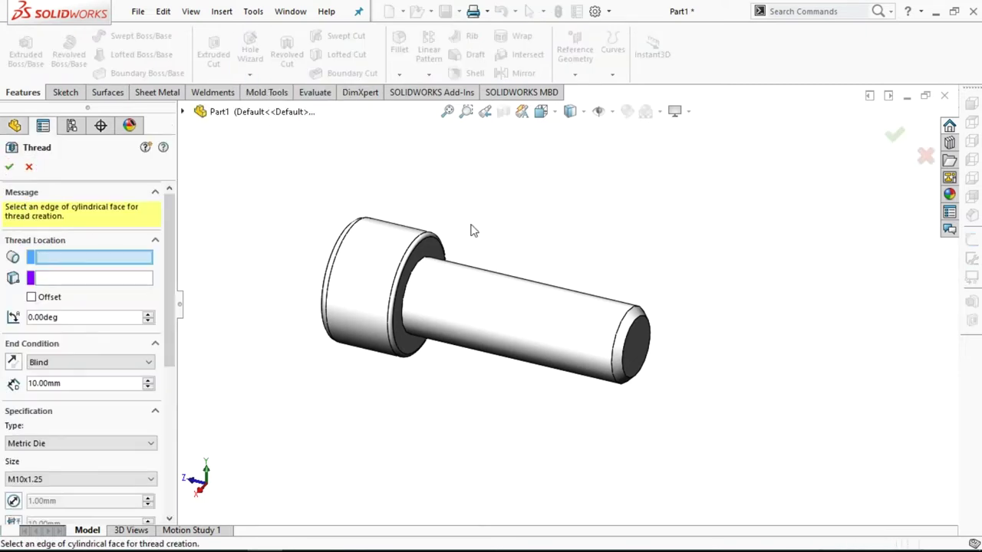
click(444, 262)
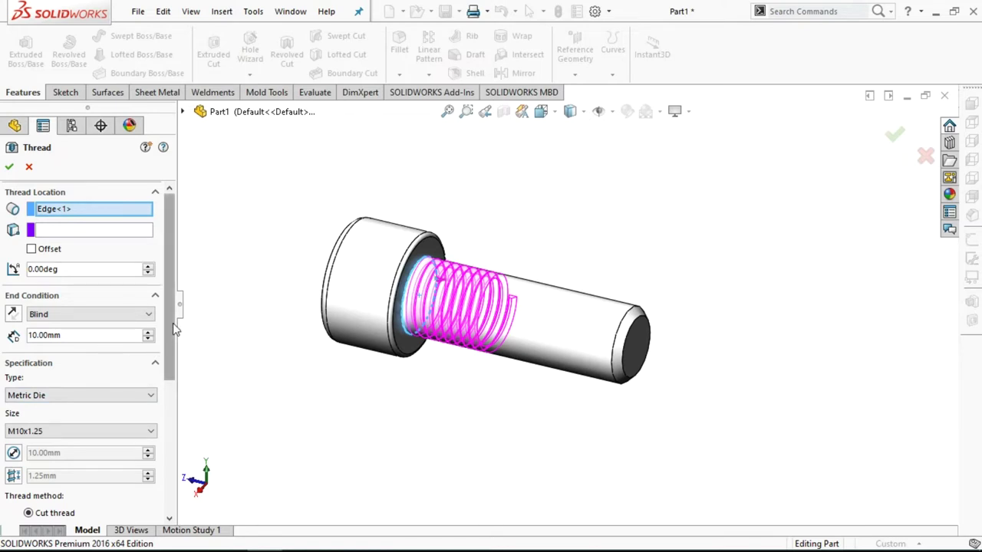
click(32, 250)
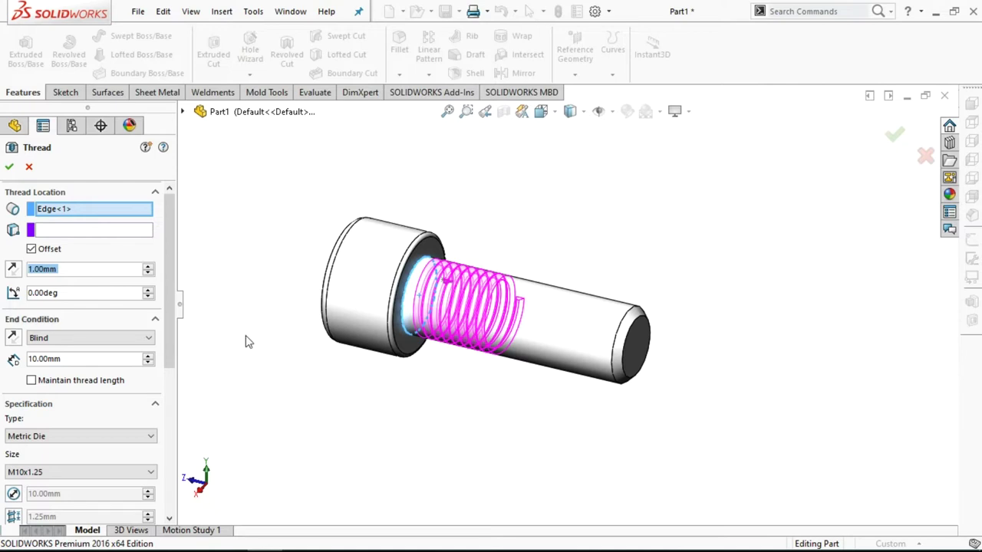
Enter a 15 mm thread offset and try depths of 16 and 15 mm from the right view
text(15)
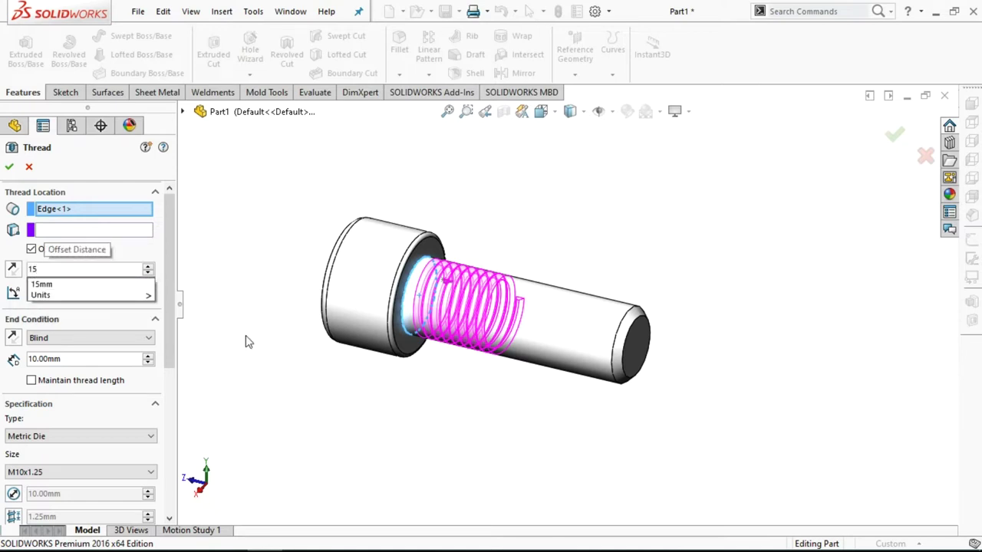
key(Return)
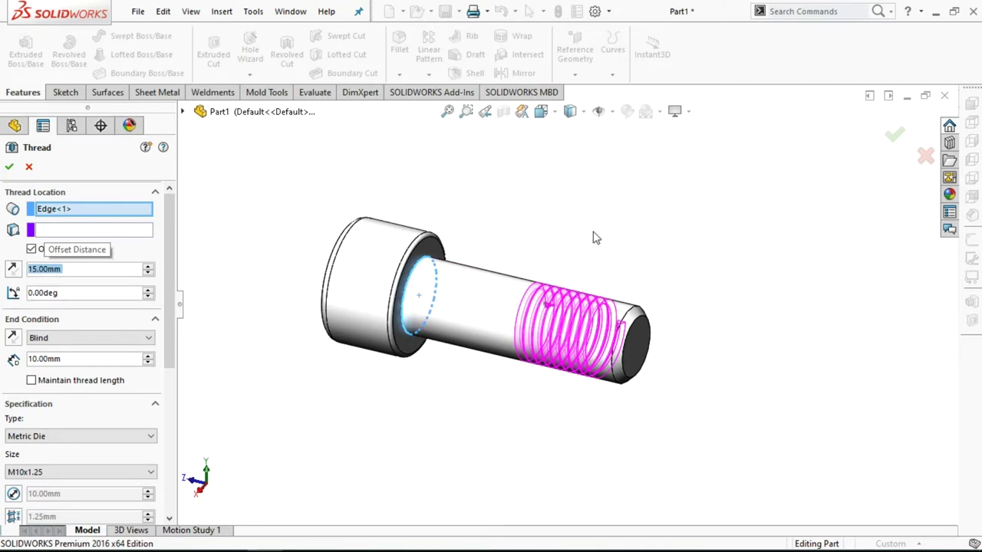
mouse_move(614, 234)
middle_down()
mouse_move(649, 222)
mouse_move(641, 224)
middle_up()
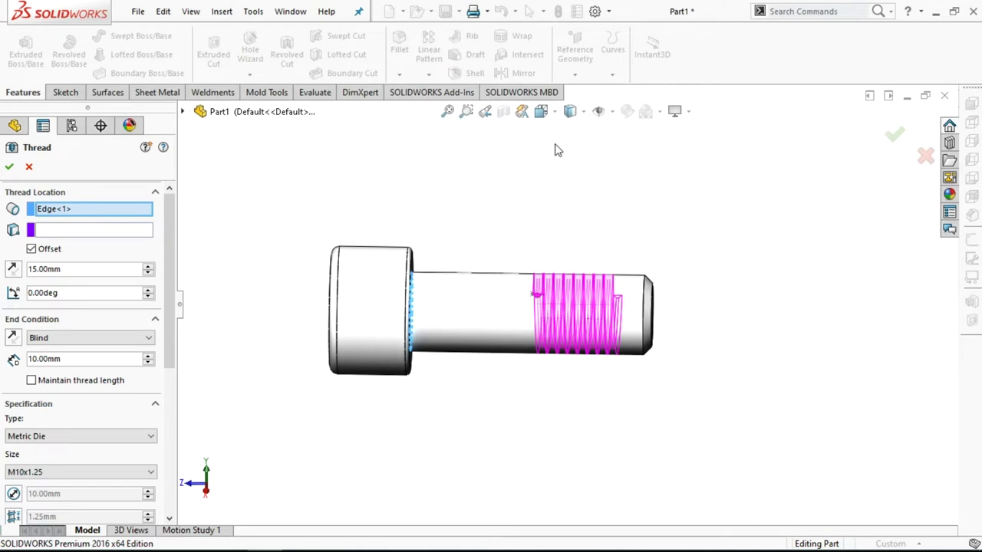
click(553, 114)
click(582, 172)
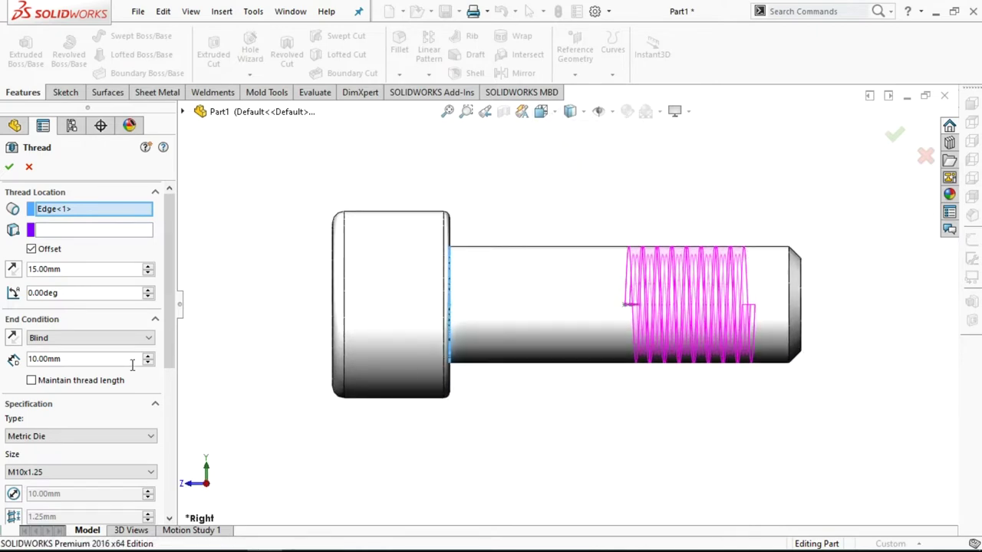
drag(73, 358, 30, 369)
text(16)
key(Return)
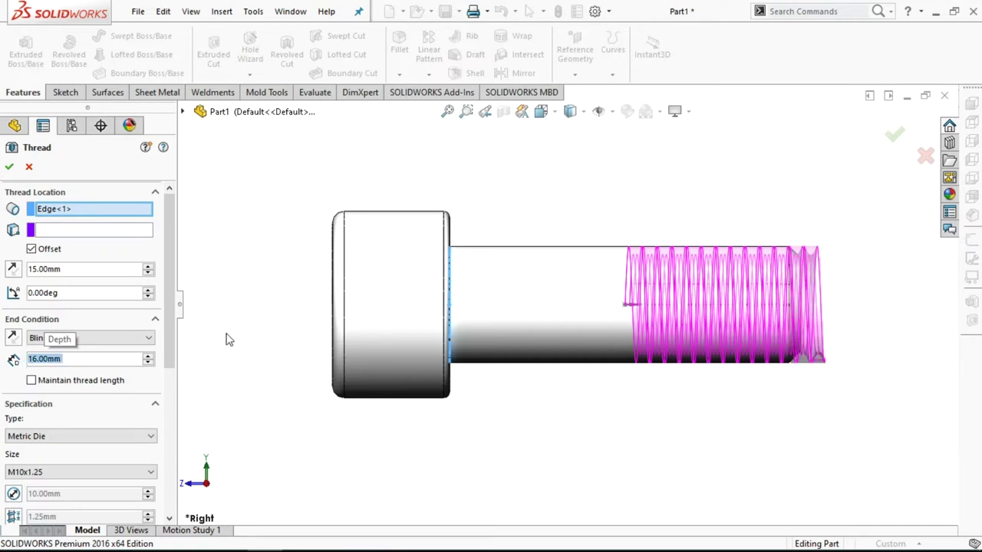
text(15)
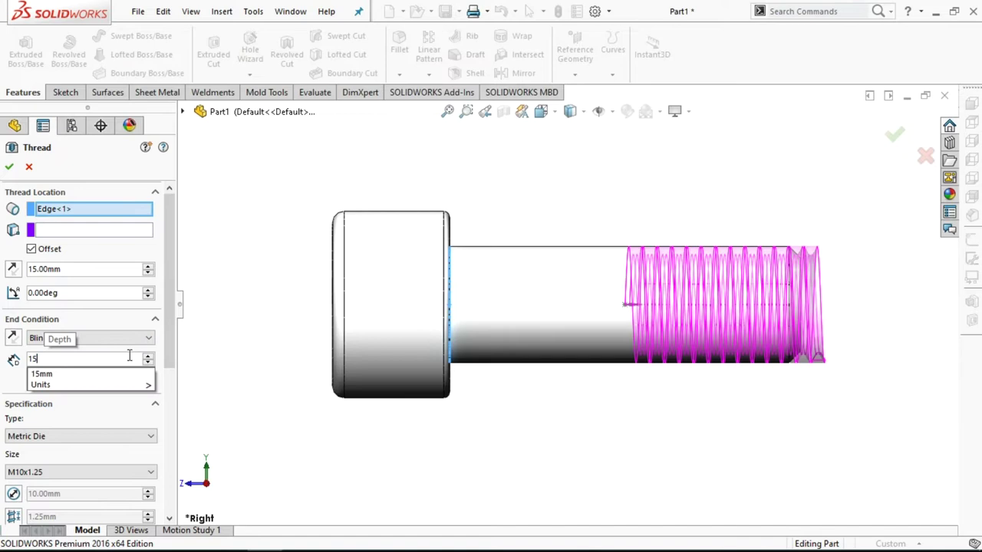
key(Return)
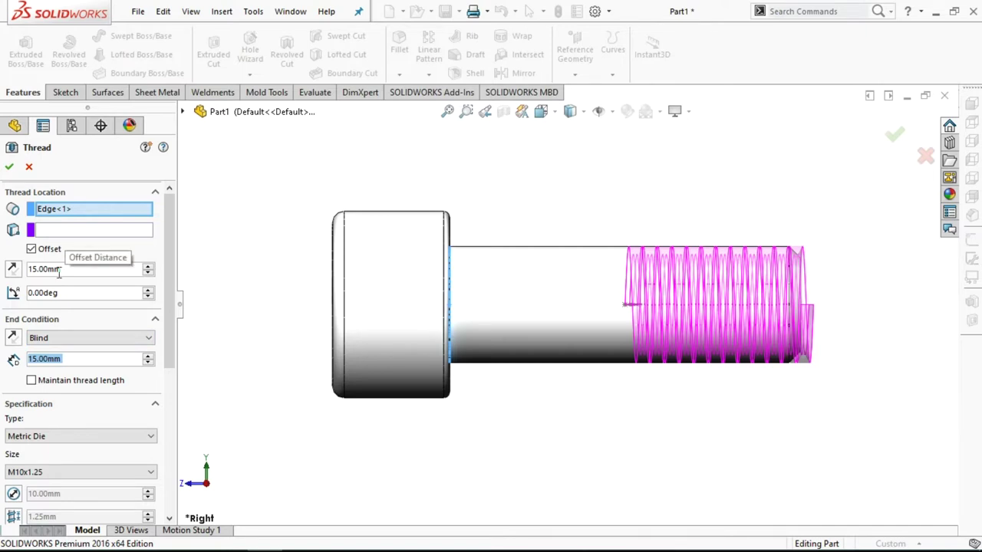
Change the offset to 10 mm and the blind depth to 20 mm, then create Thread1
drag(59, 272, 34, 277)
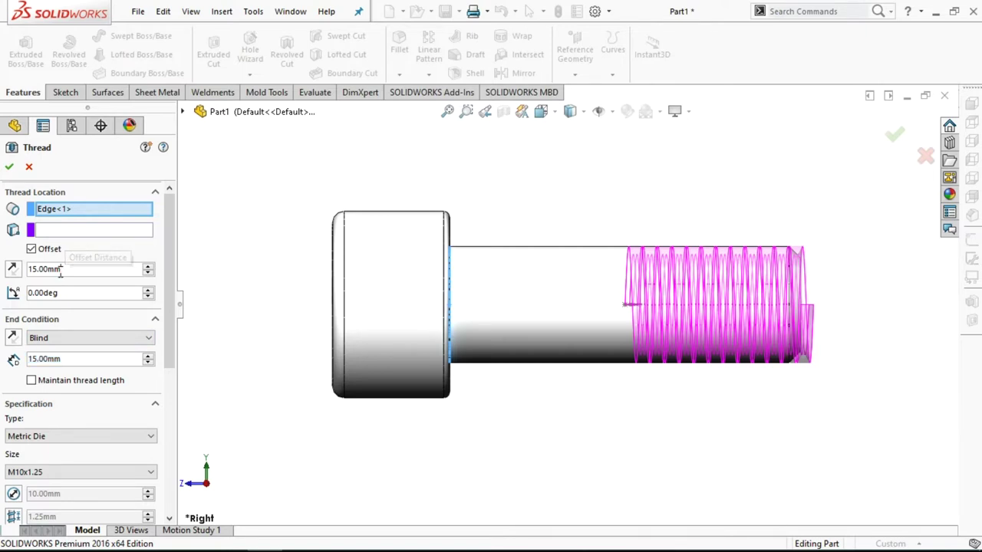
text(0)
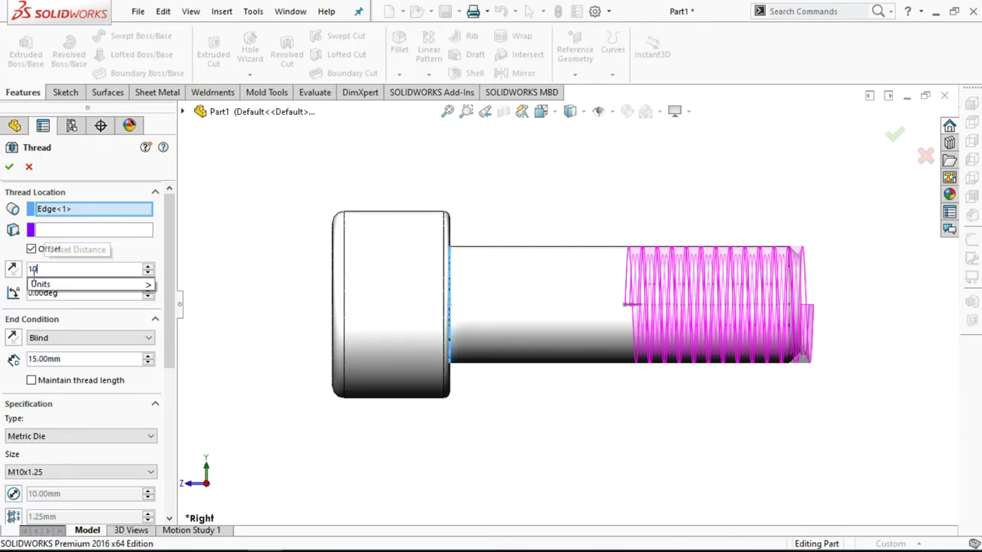
key(Return)
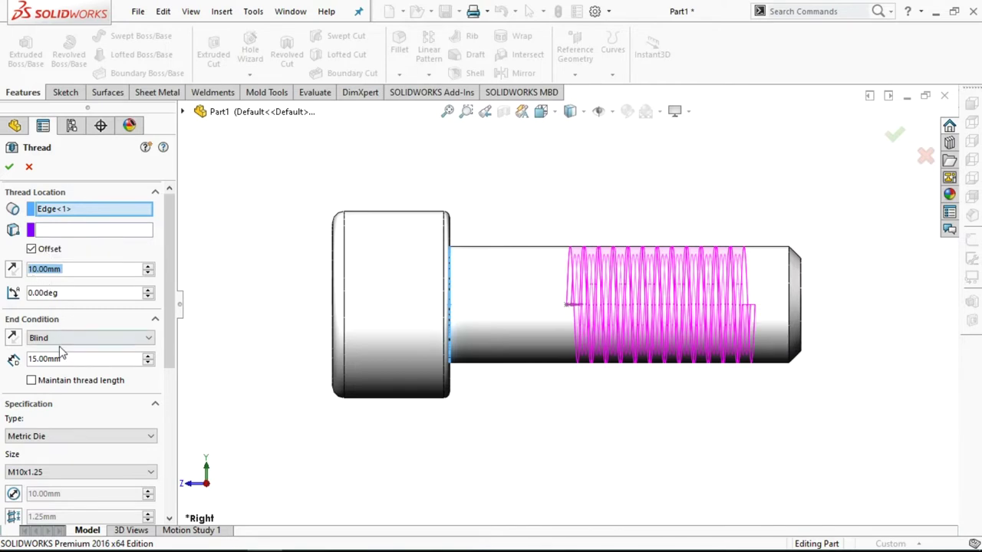
click(55, 359)
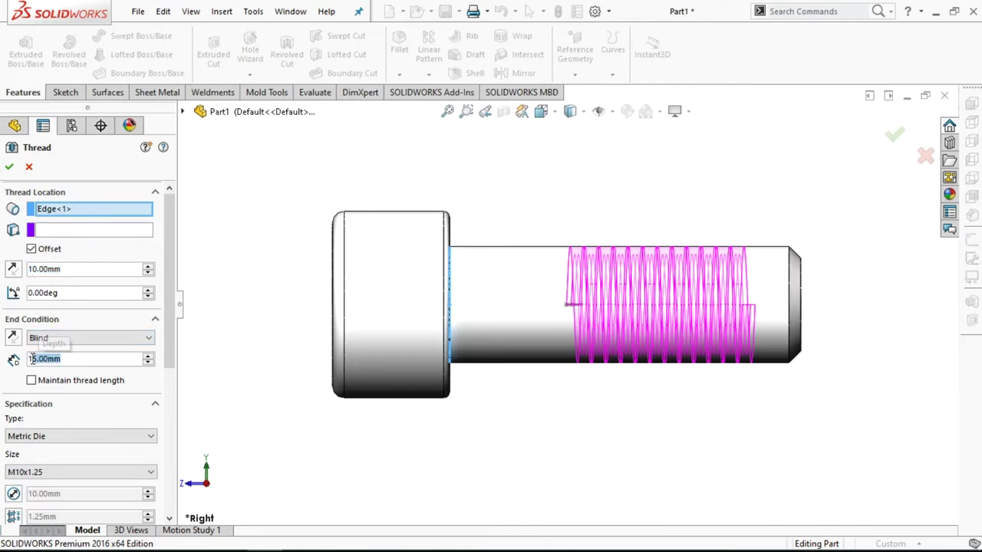
click(30, 358)
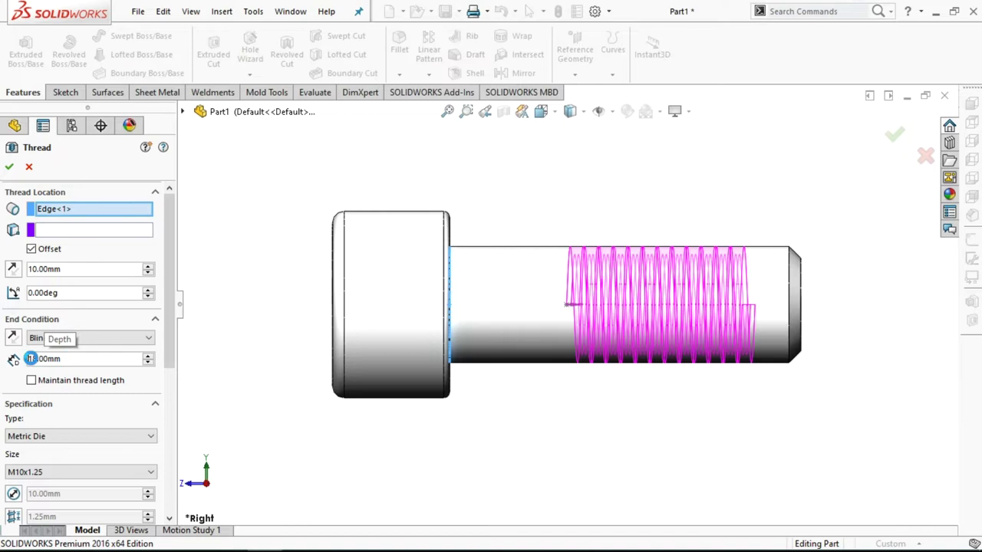
text(8)
key(Return)
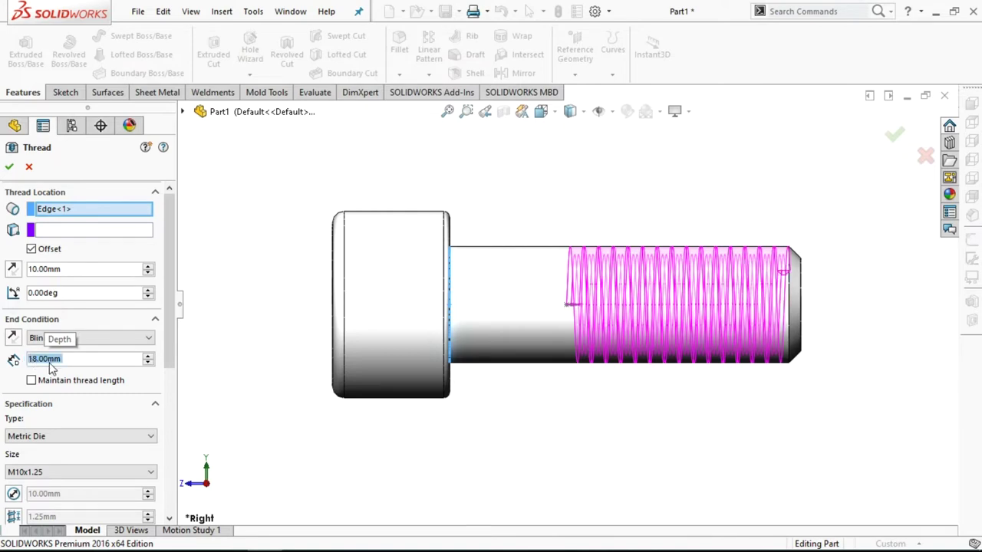
text(20)
key(Return)
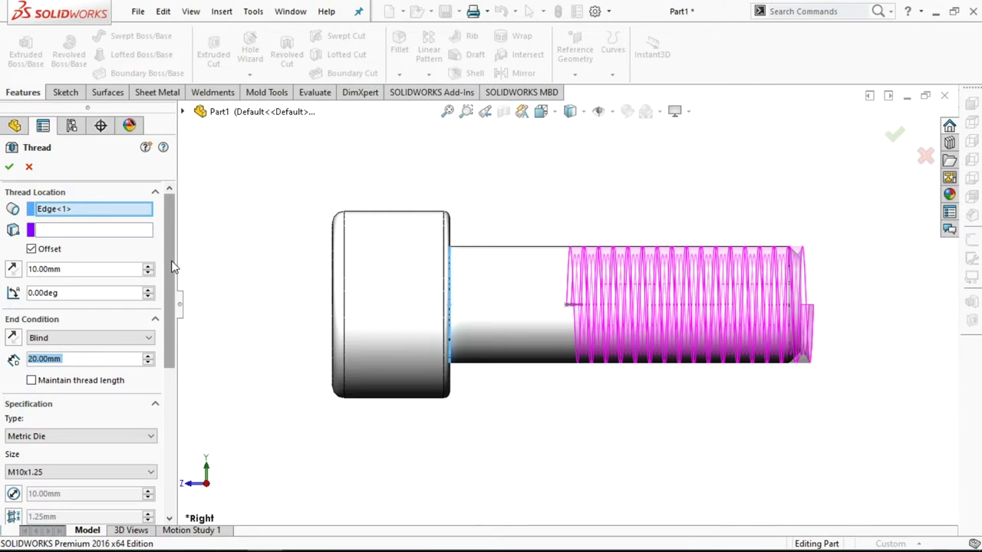
drag(173, 266, 179, 325)
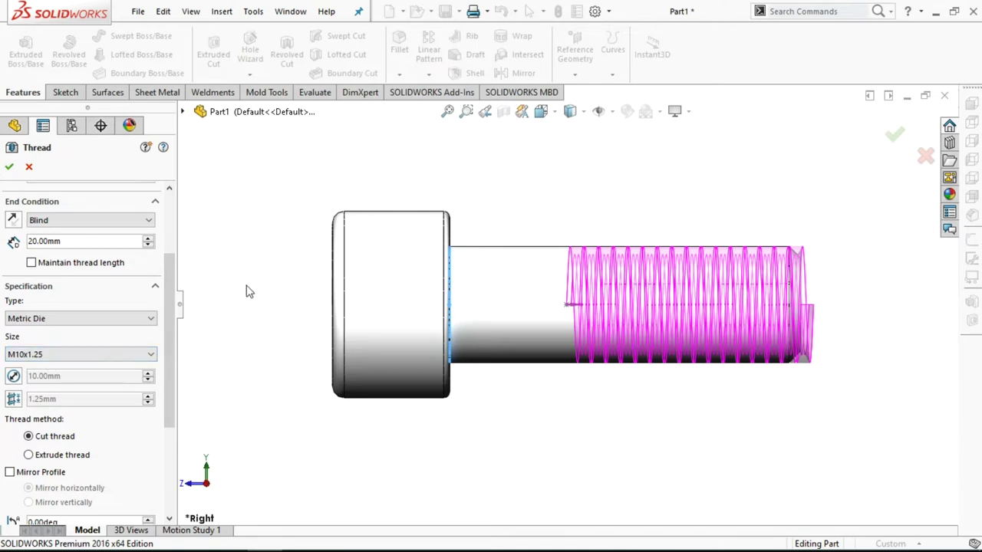
mouse_move(173, 361)
mouse_down()
mouse_move(175, 418)
mouse_move(162, 299)
mouse_up()
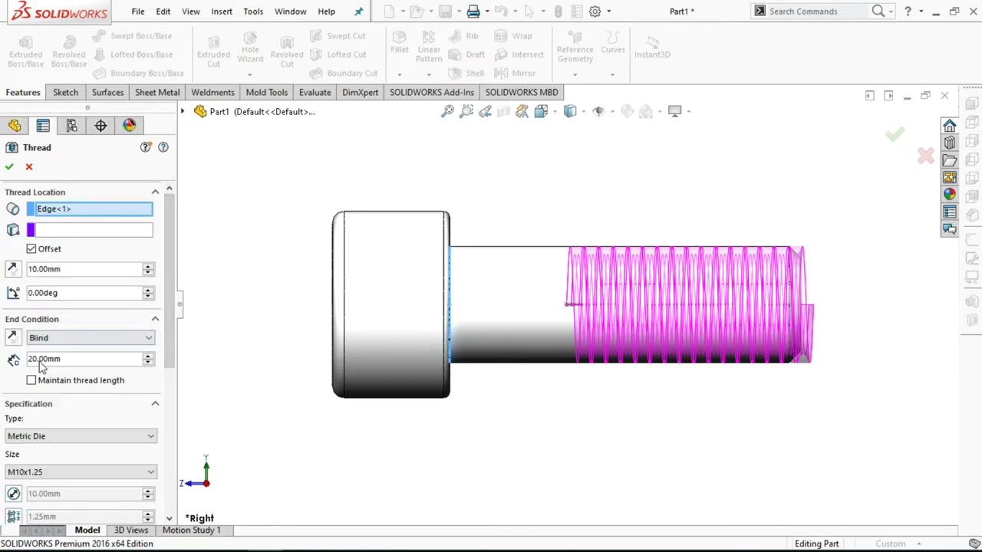
click(9, 166)
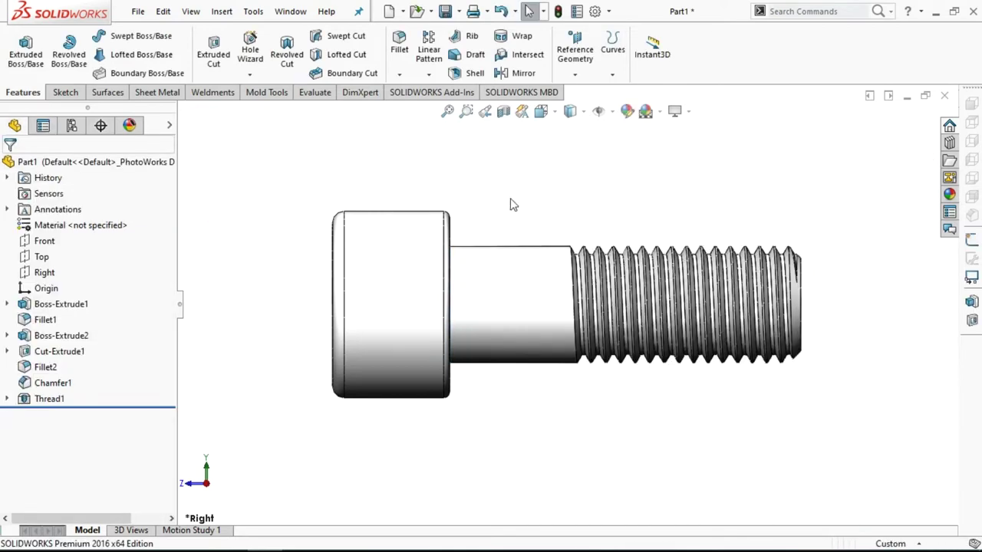
Sketch on the face at the thread's start and convert its end edge into Sketch6
scroll(822, 219, down, 2)
mouse_move(821, 220)
middle_down()
mouse_move(784, 256)
mouse_move(795, 314)
mouse_move(695, 340)
mouse_move(621, 285)
mouse_move(631, 281)
mouse_move(646, 300)
middle_up()
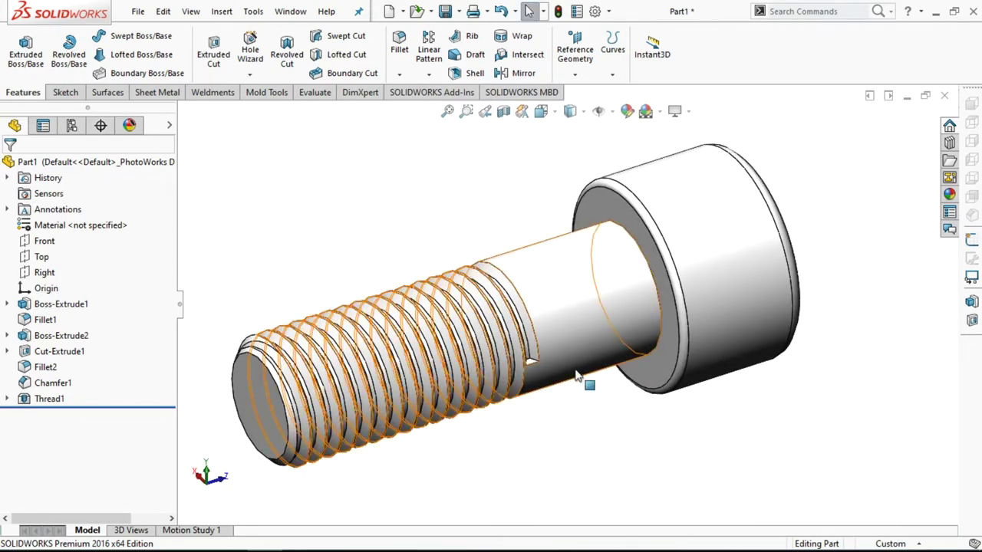
scroll(549, 395, down, 2)
scroll(582, 295, down, 2)
mouse_move(583, 297)
middle_down()
mouse_move(581, 328)
mouse_move(540, 347)
mouse_move(521, 336)
middle_up()
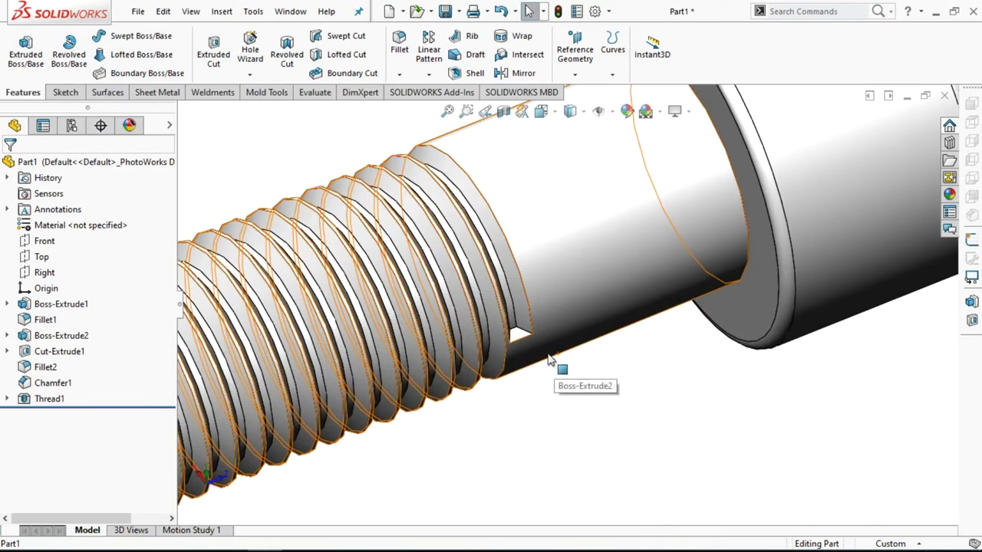
click(519, 338)
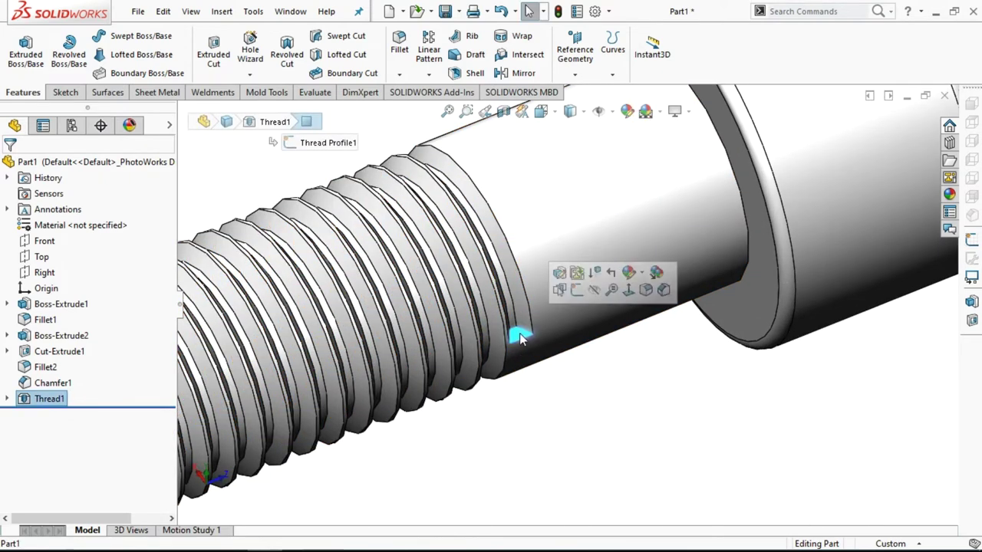
click(559, 289)
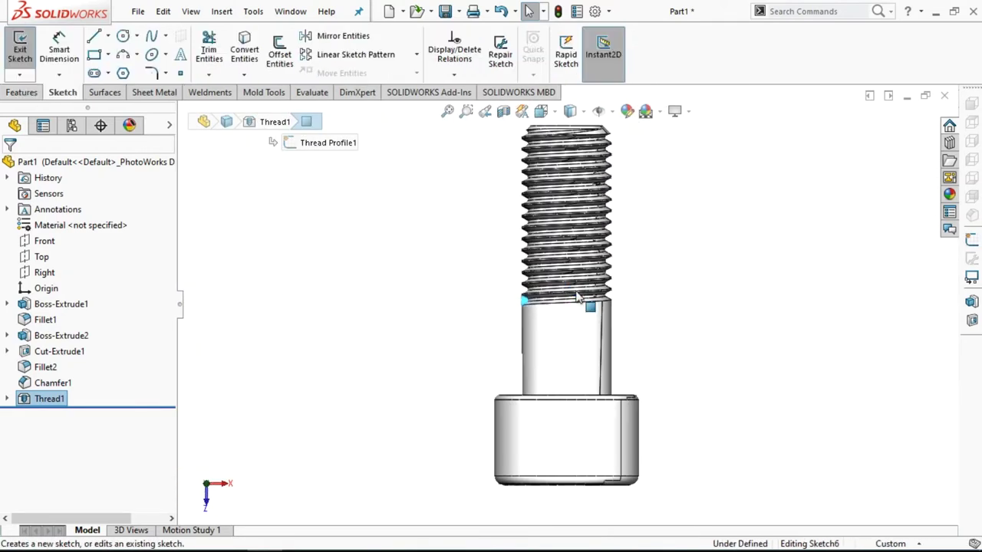
click(244, 48)
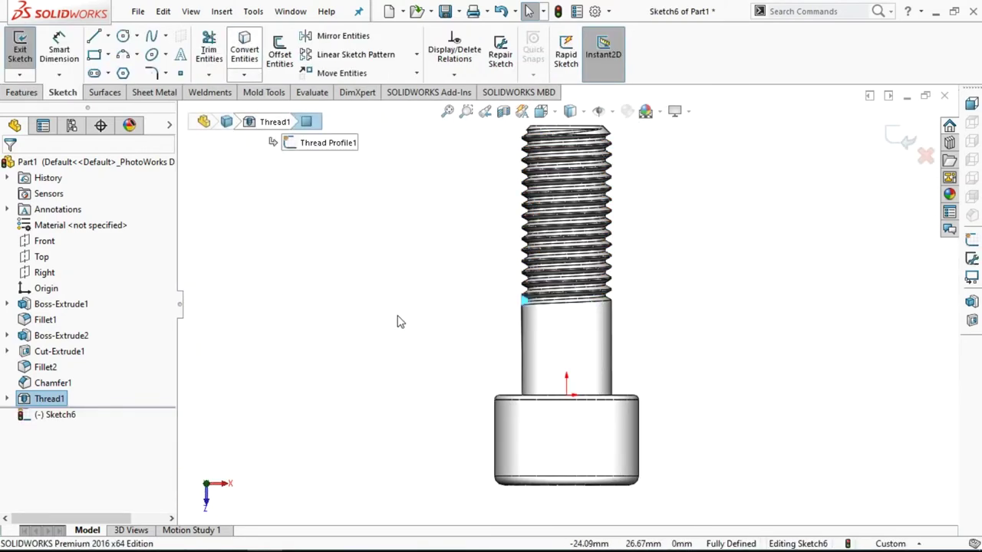
click(901, 142)
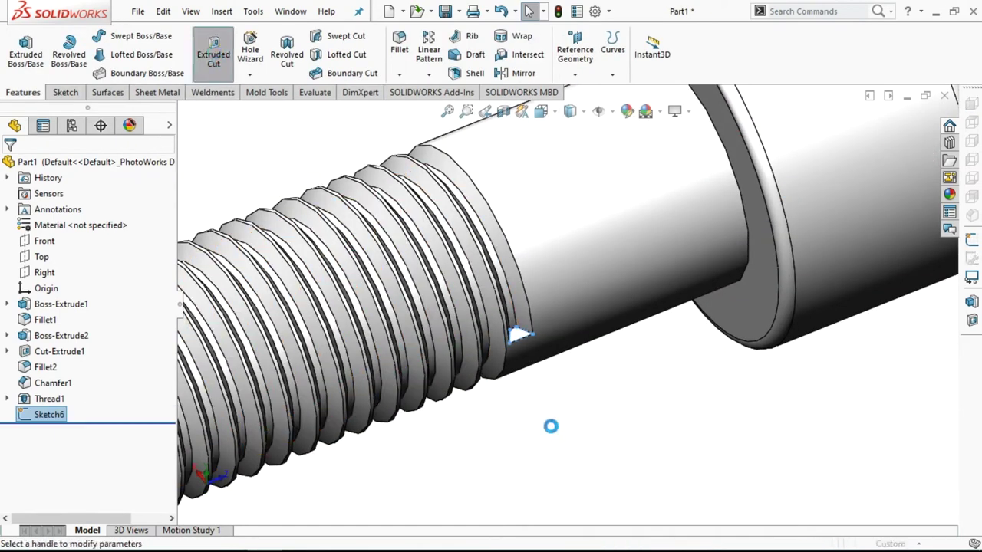
mouse_move(574, 427)
middle_down()
mouse_move(610, 277)
mouse_move(575, 379)
middle_up()
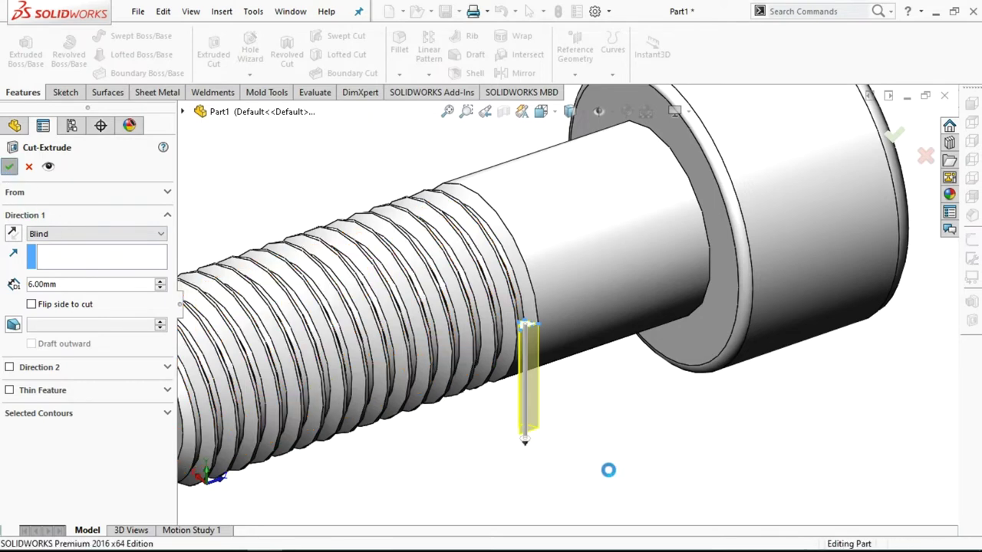
Apply the 6 mm blind Cut-Extrude2 at the thread's end and return to isometric view
key(Return)
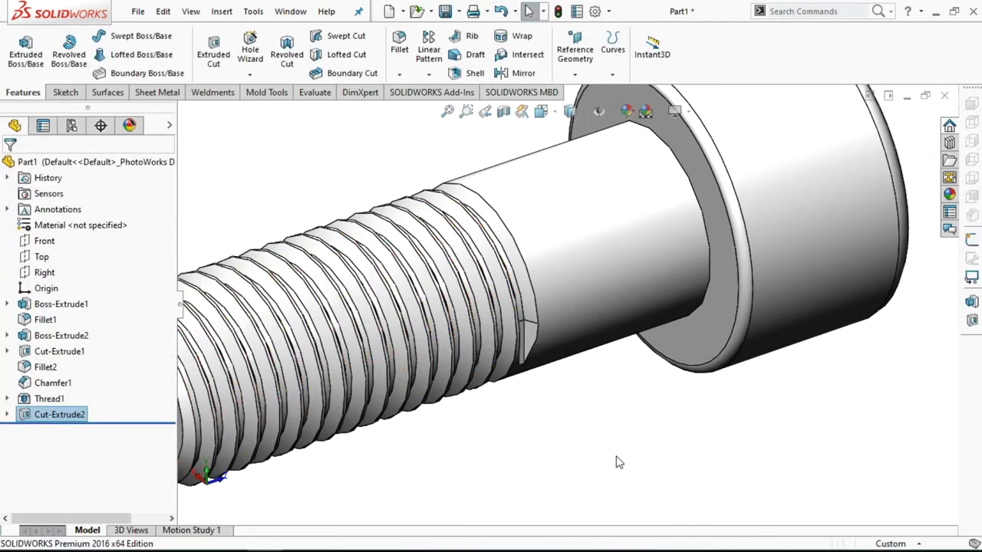
scroll(612, 458, up, 3)
mouse_move(609, 458)
middle_down()
mouse_move(569, 345)
mouse_move(824, 416)
mouse_move(763, 452)
middle_up()
scroll(759, 453, up, 2)
scroll(744, 450, up, 1)
click(546, 115)
click(624, 153)
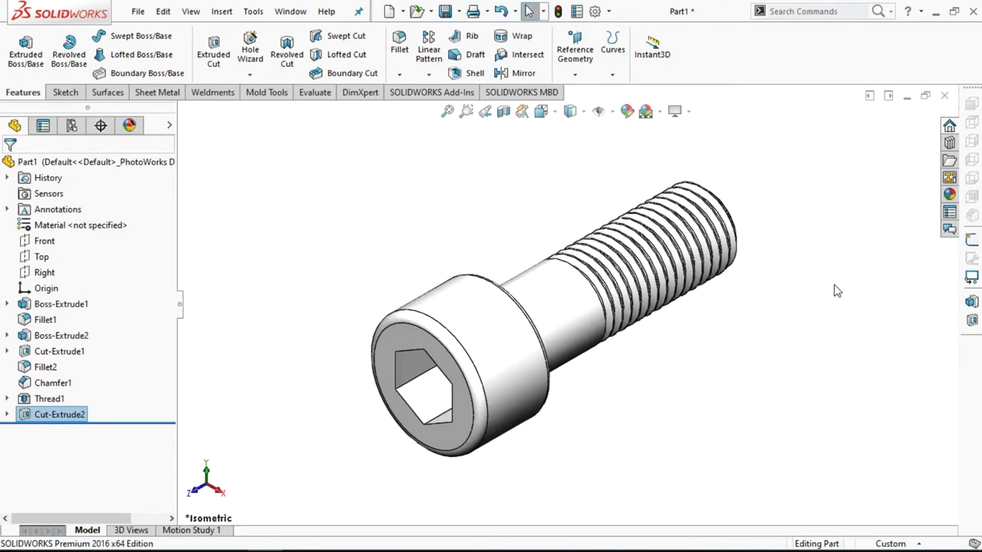
Browse the Appearances library to the Metal > Titanium category
click(949, 196)
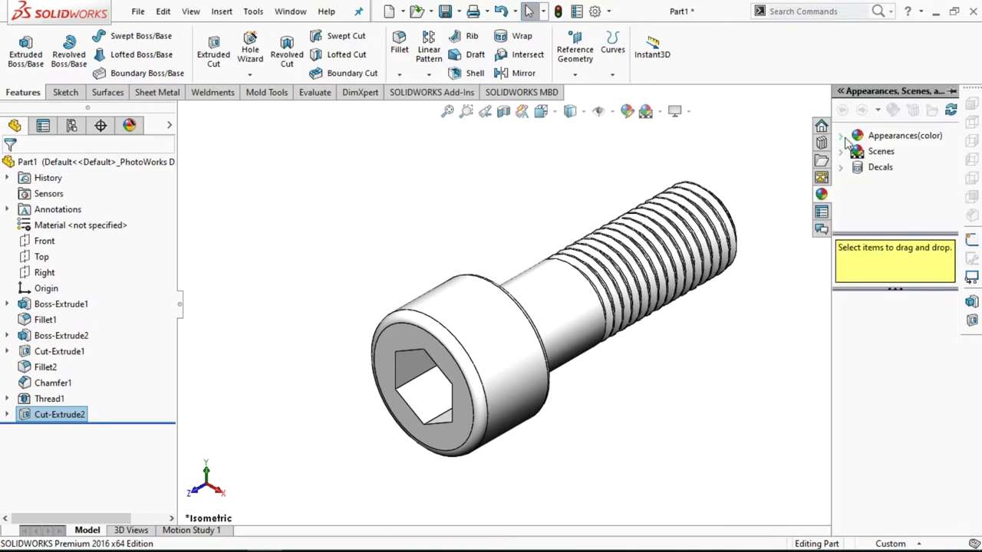
click(844, 136)
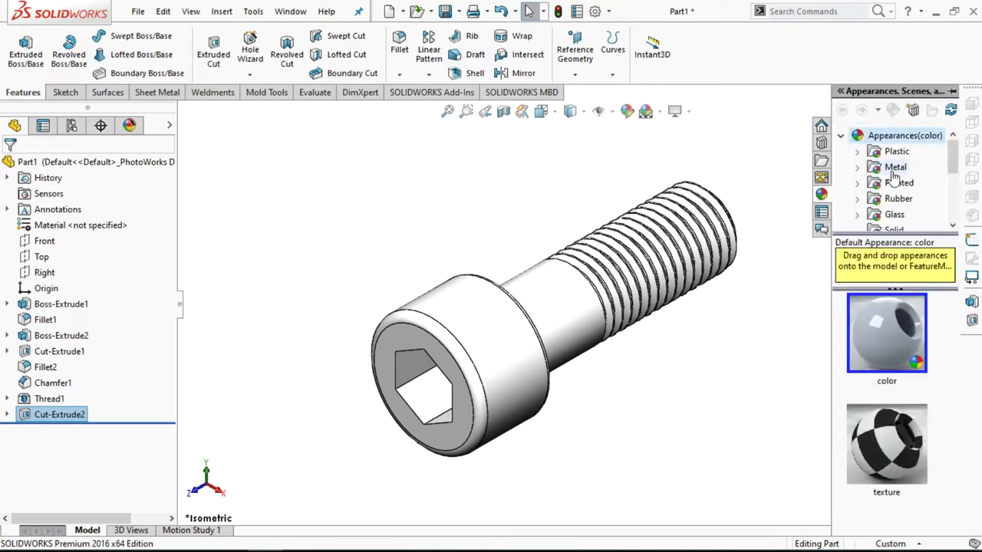
click(893, 168)
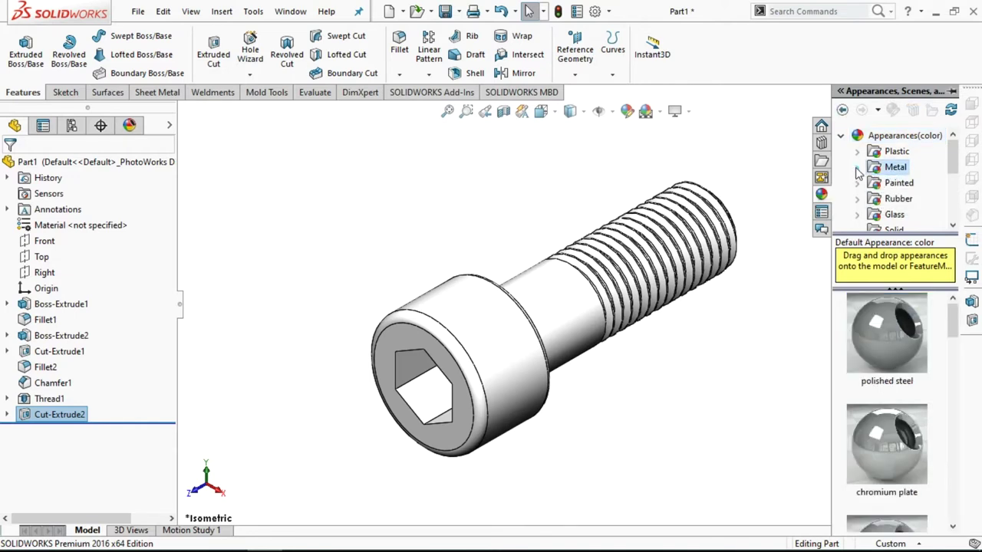
click(857, 167)
drag(957, 158, 953, 175)
drag(953, 175, 951, 175)
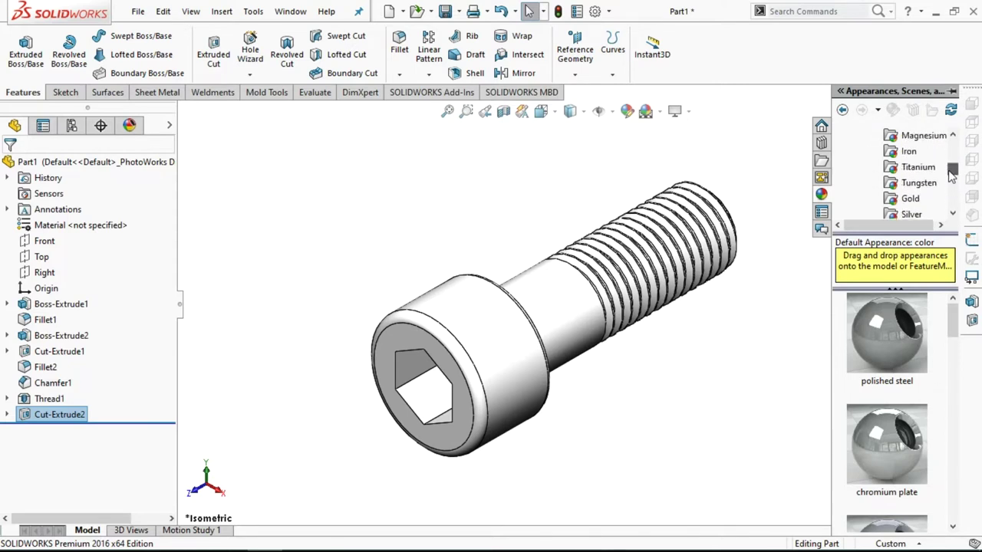
scroll(951, 175, up, 1)
mouse_move(951, 174)
mouse_down()
mouse_move(947, 155)
mouse_move(949, 172)
mouse_up()
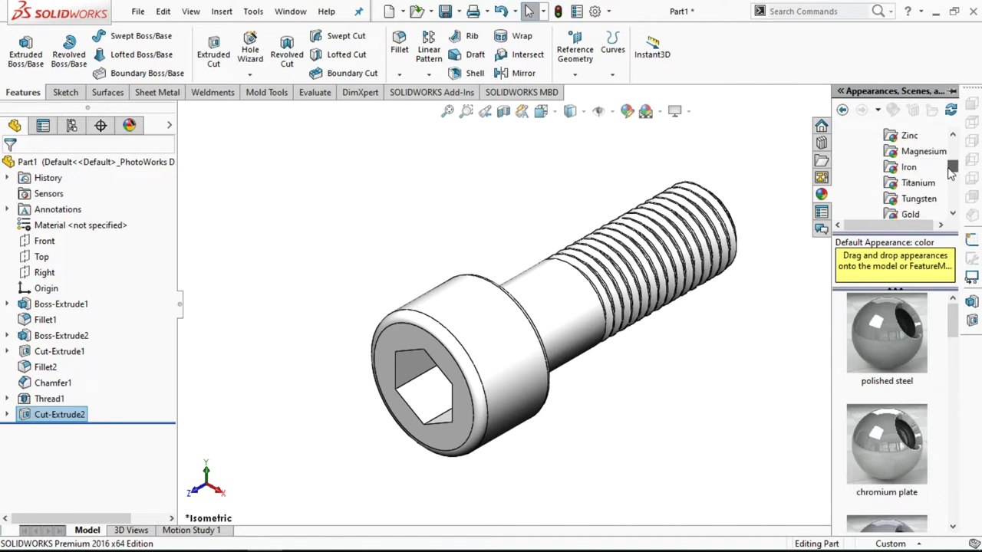
click(917, 184)
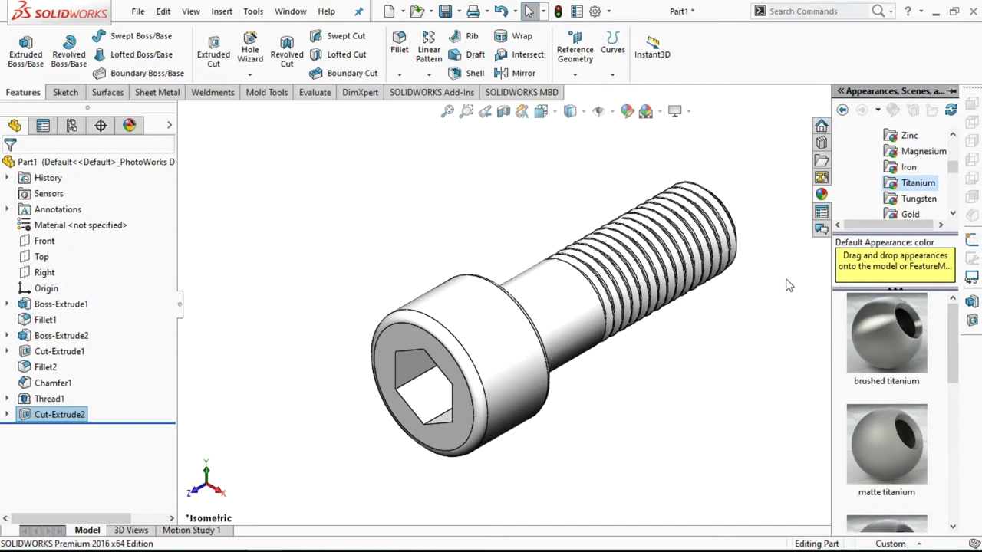
Add the brushed titanium appearance to the whole bolt part and fit it in view
click(890, 341)
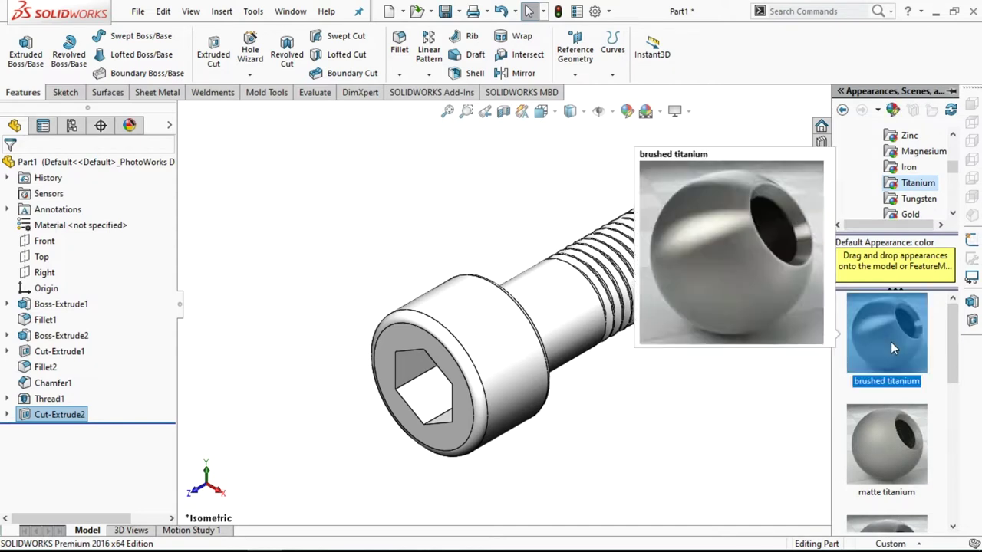
right_click(890, 342)
click(879, 352)
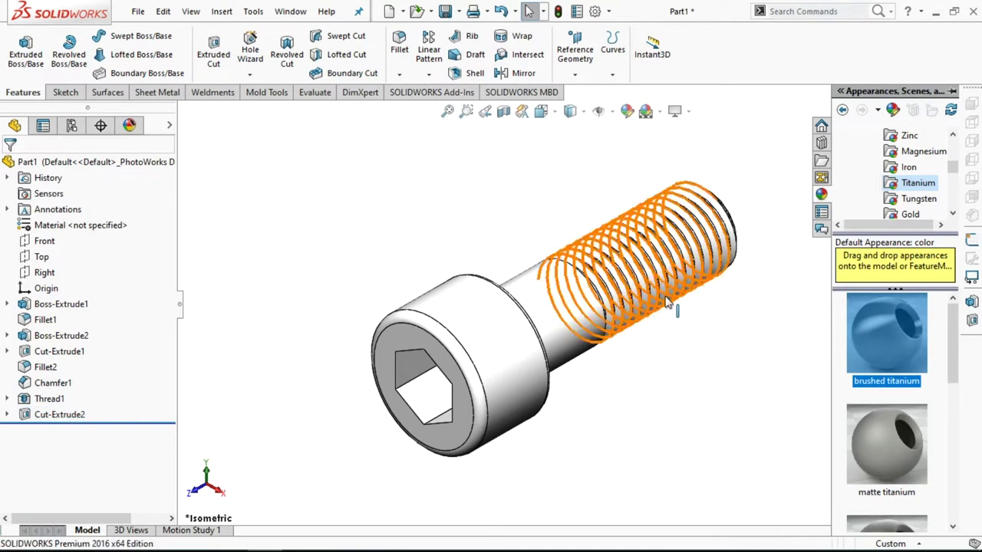
right_click(892, 340)
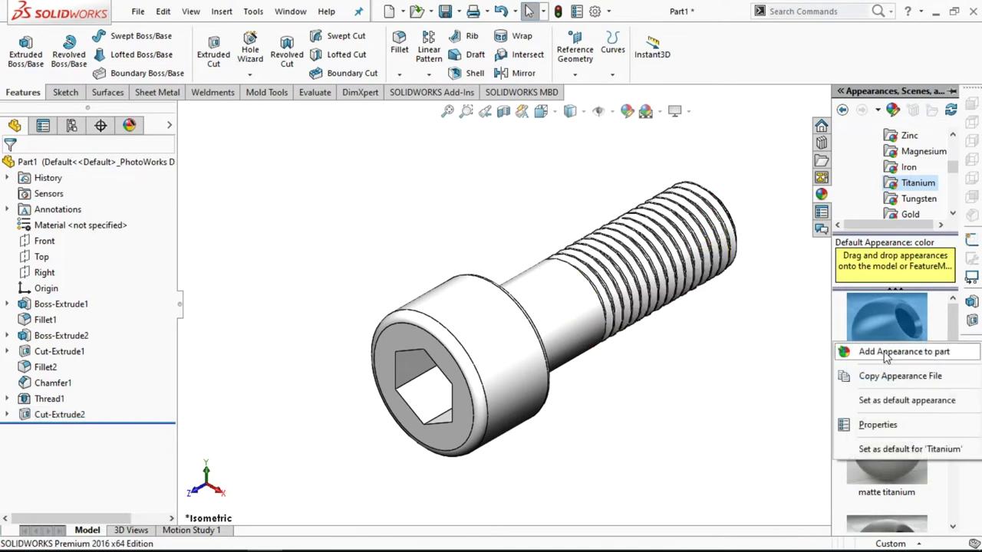
click(882, 351)
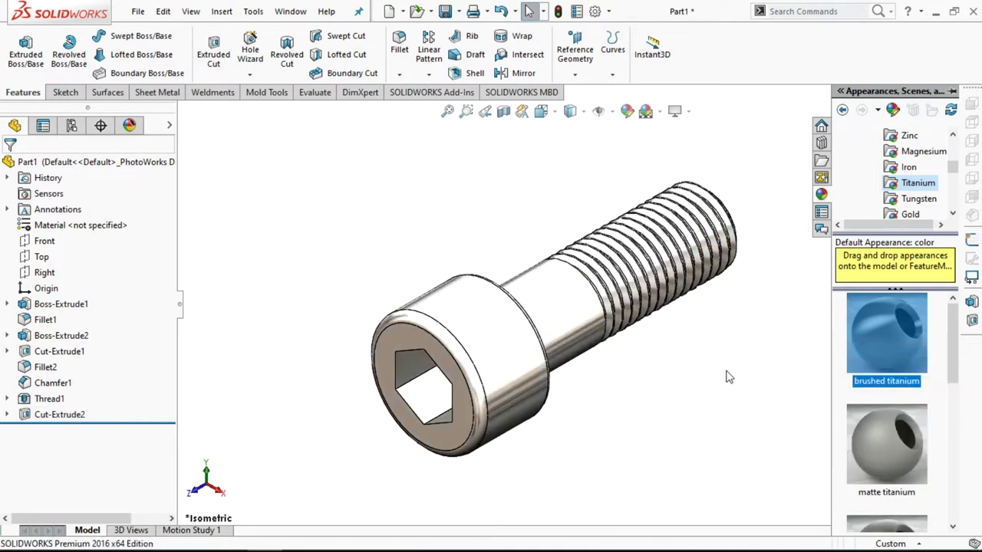
middle_drag(707, 381, 763, 254)
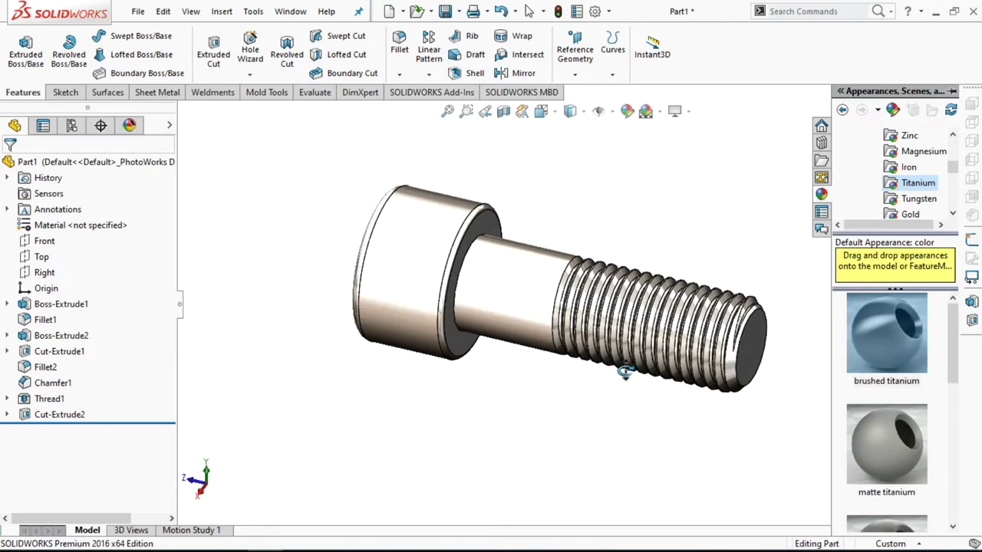
key(f)
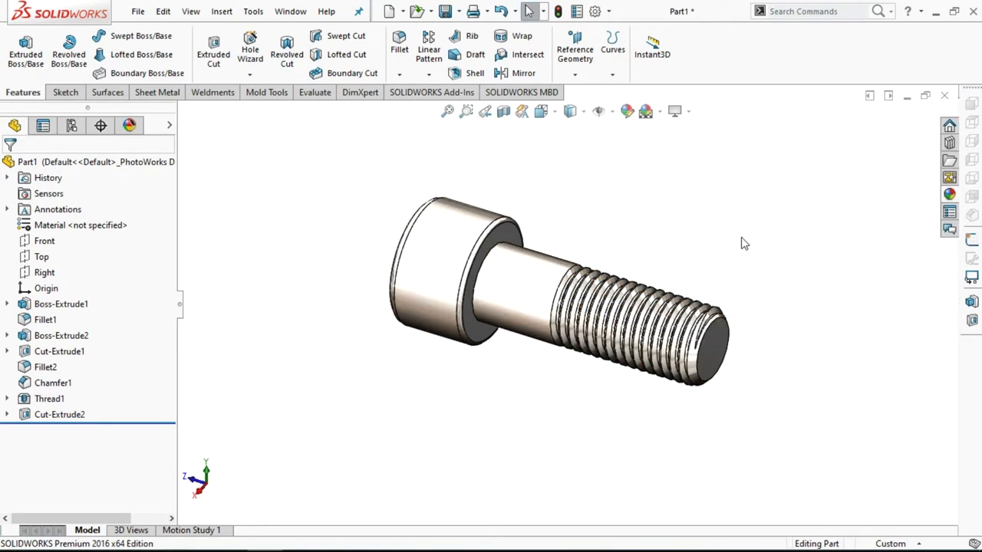
mouse_move(736, 247)
middle_down()
mouse_move(861, 264)
mouse_move(716, 350)
mouse_move(653, 345)
mouse_move(629, 212)
mouse_move(682, 160)
mouse_move(754, 154)
mouse_move(793, 162)
mouse_move(836, 195)
mouse_move(833, 215)
mouse_move(754, 248)
mouse_move(754, 204)
mouse_move(800, 178)
mouse_move(834, 187)
mouse_move(839, 212)
mouse_move(822, 223)
middle_up()
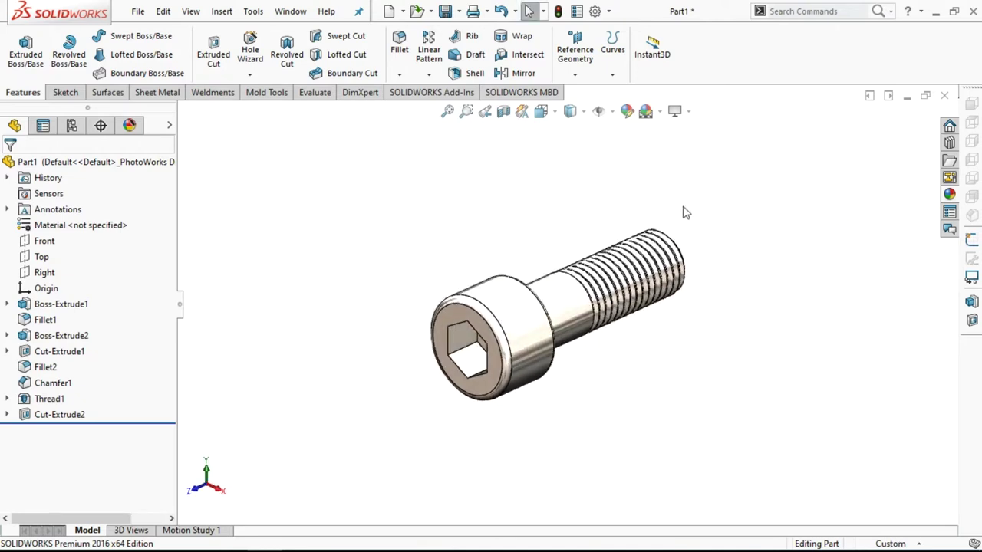
Pick Isometric from the View Orientation list for the titanium bolt
click(541, 111)
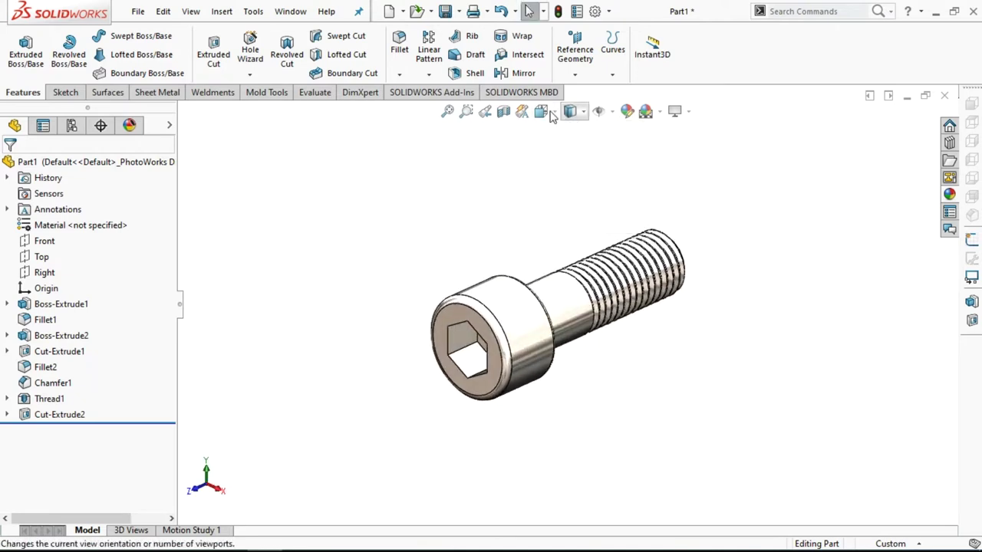
click(623, 151)
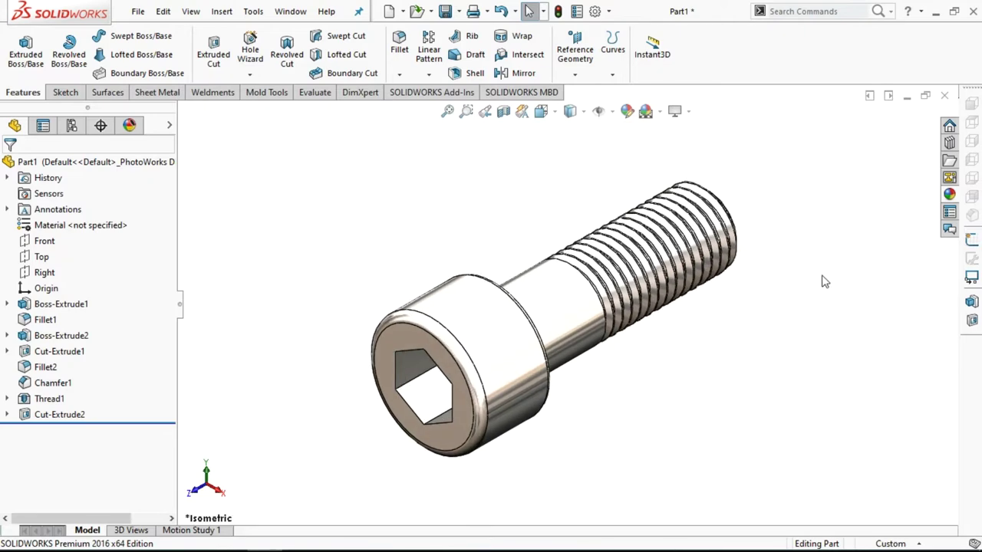
Open Save As, clear the default Part1 file name, and bring up the bolt size table
click(445, 11)
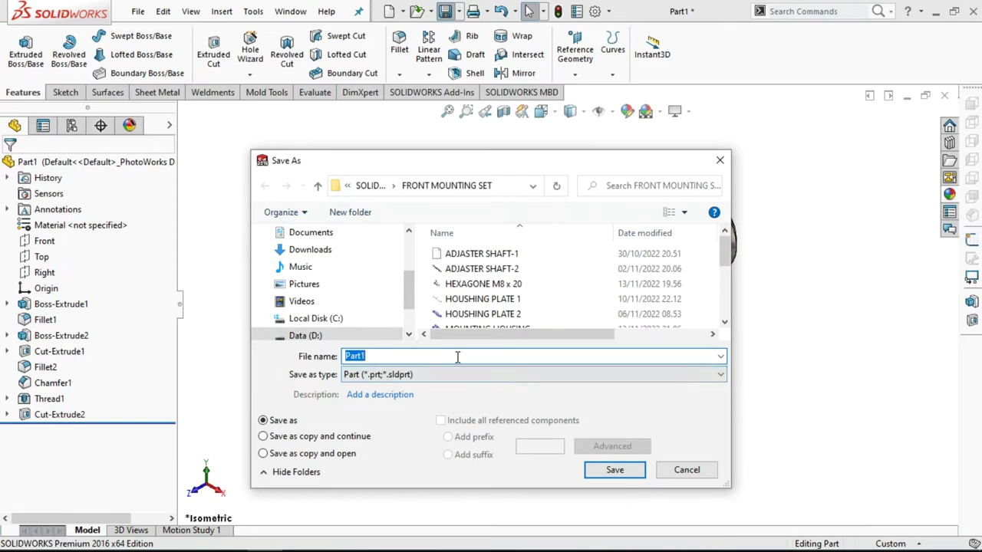
key(BackSpace)
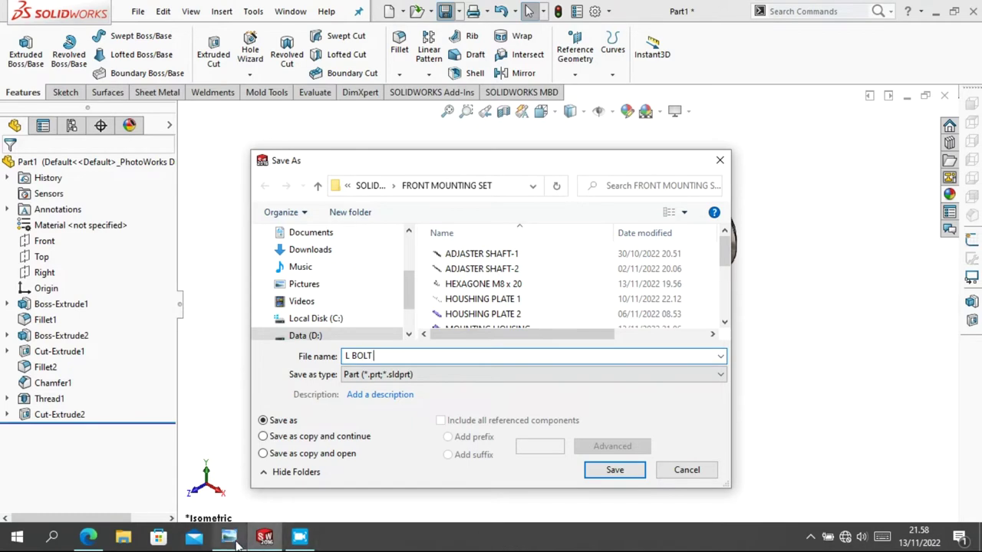
click(230, 538)
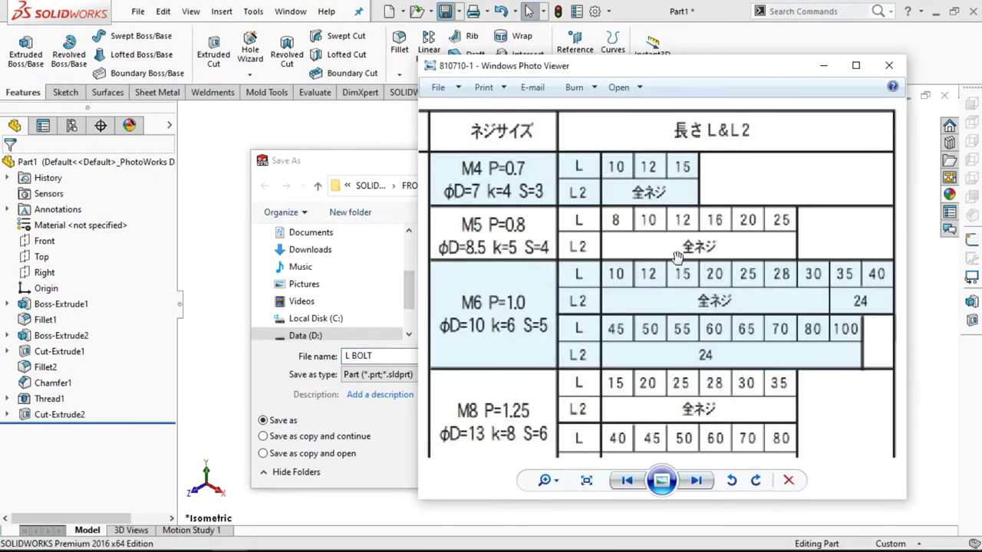
scroll(679, 234, up, 3)
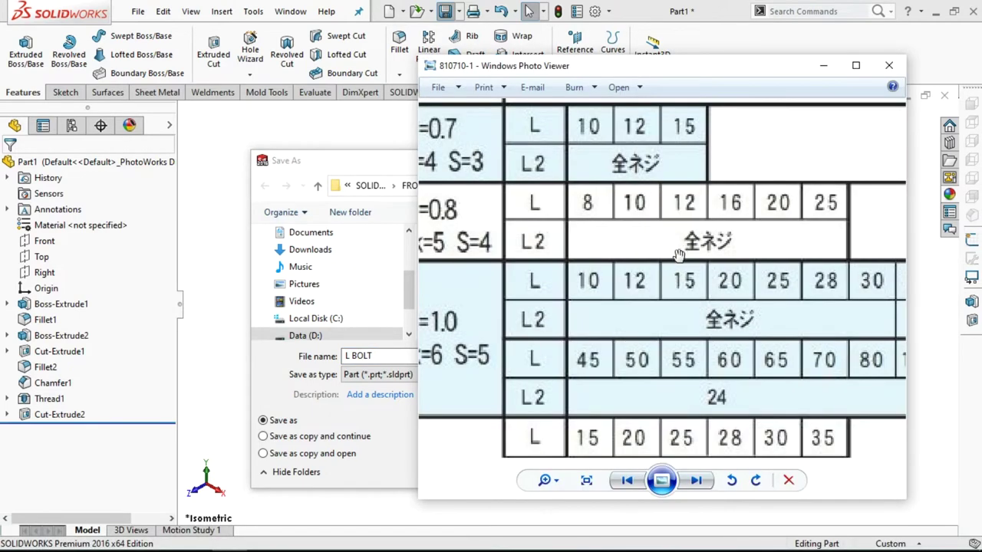
mouse_move(679, 234)
mouse_down()
mouse_move(681, 364)
mouse_move(815, 450)
mouse_up()
scroll(681, 363, down, 2)
scroll(842, 243, up, 2)
drag(842, 243, 774, 132)
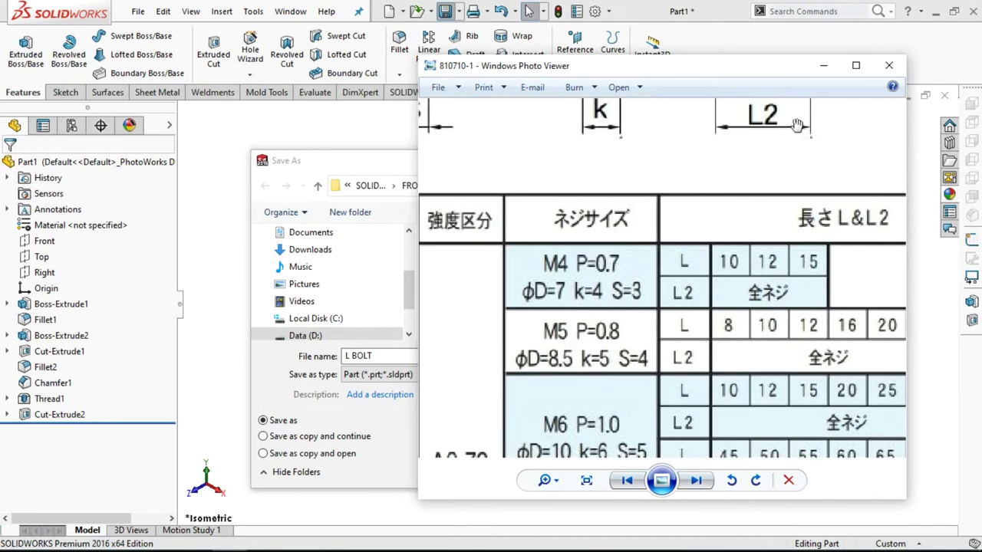
click(829, 71)
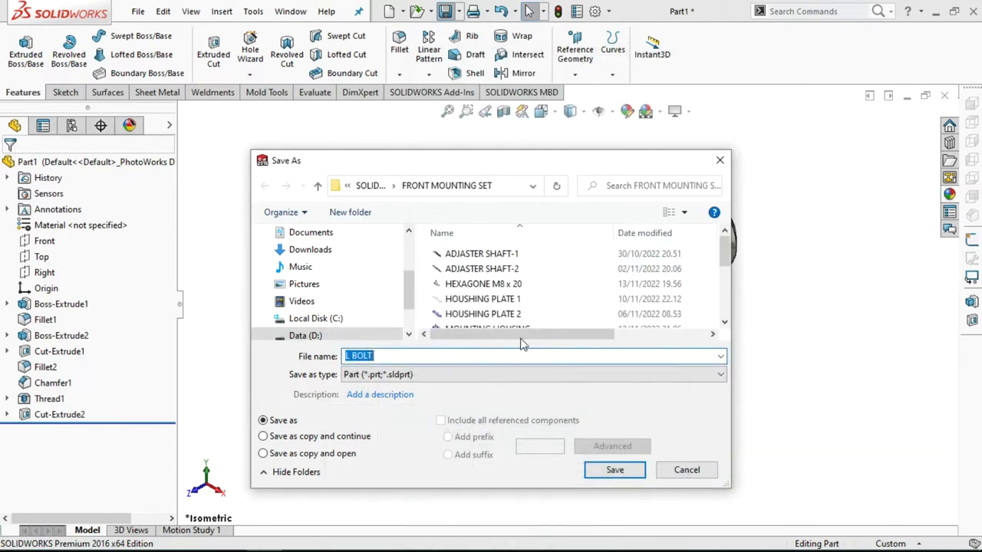
Save the part as 'L BOLT SCREW M10 x 30' and close the document
click(398, 356)
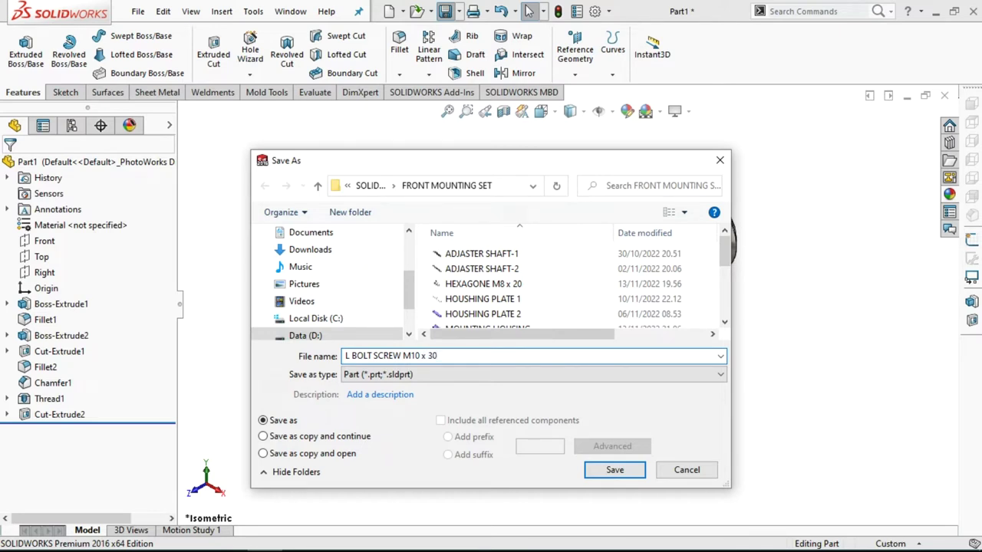
click(616, 471)
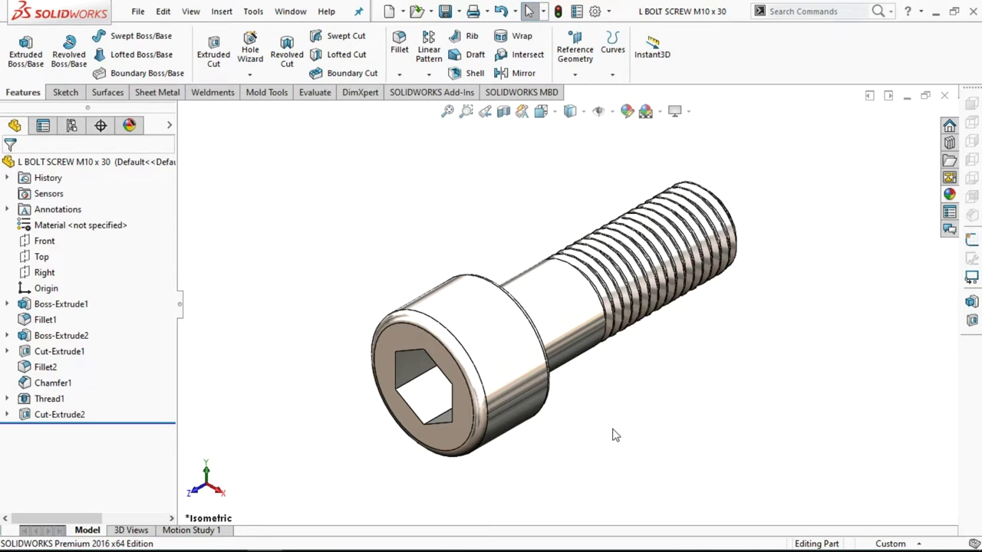
click(945, 98)
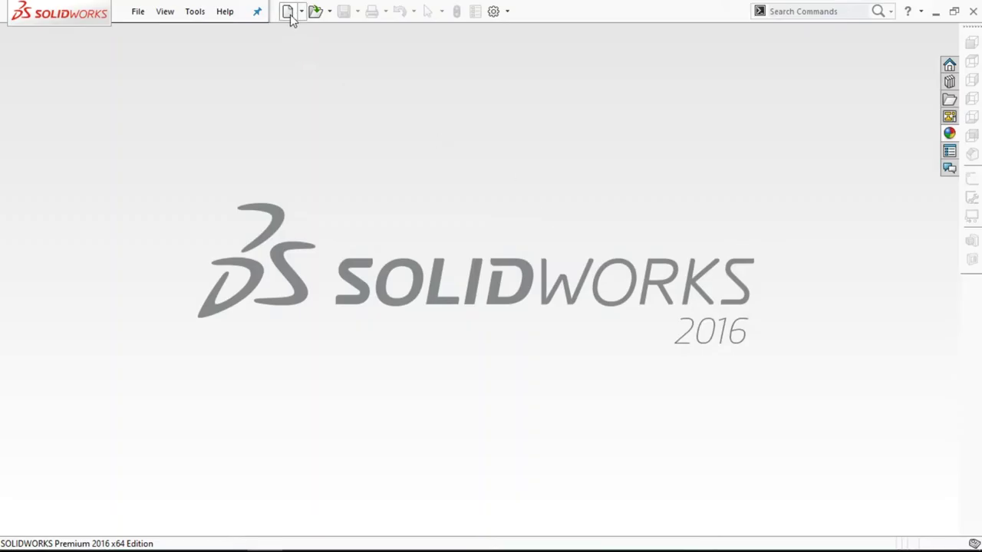
Create a new A-size drawing, Draw1, from the drawing template
click(288, 10)
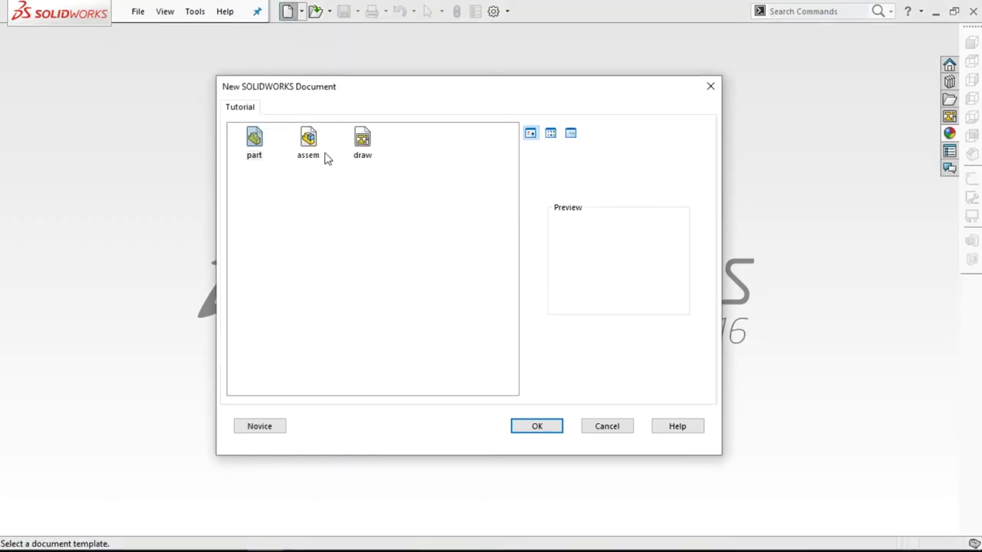
click(364, 145)
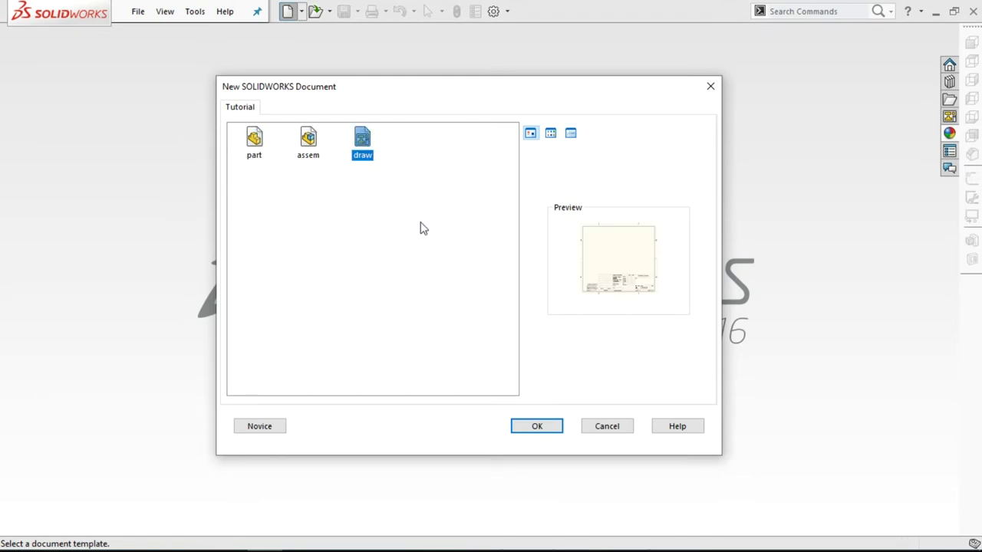
click(536, 426)
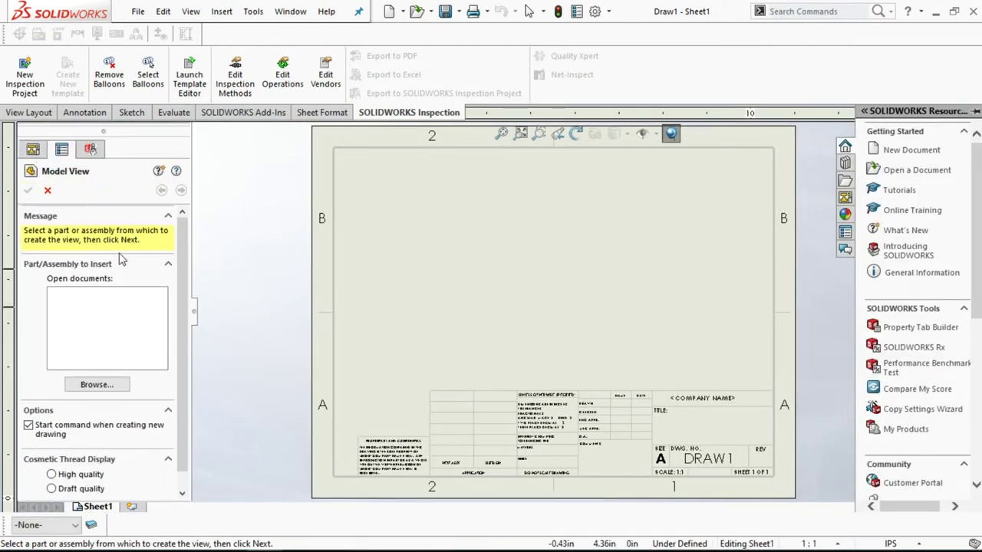
Add a new sheet to Draw1 using Sheet1's Add Sheet command
click(67, 220)
right_click(70, 223)
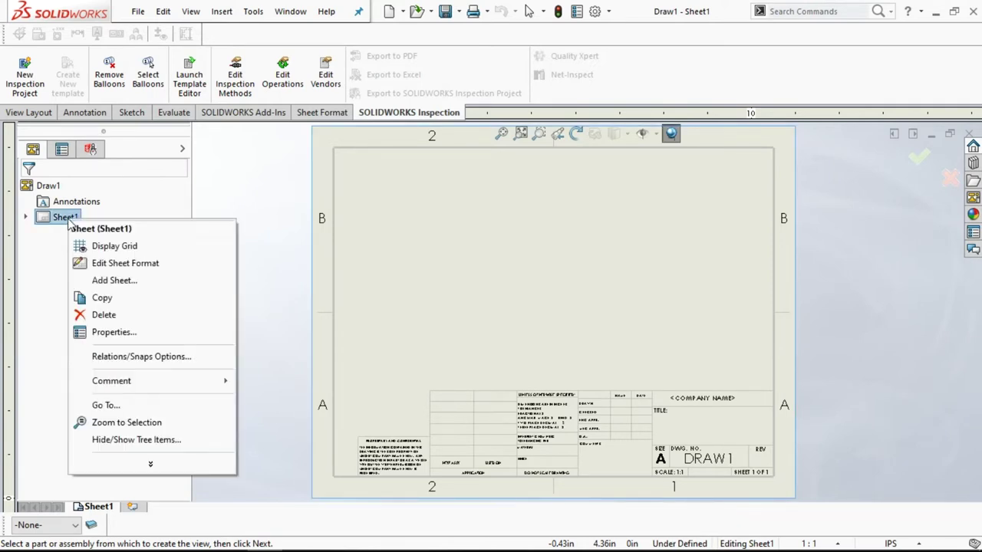
click(115, 280)
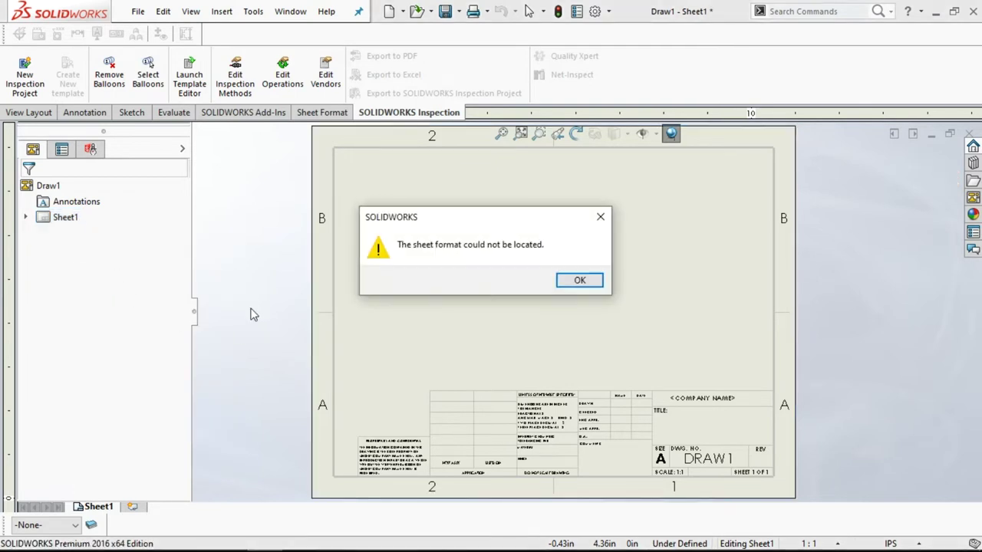
Create Sheet2 with the A4 - MY LAYOUT sheet format and rebuild it
click(584, 282)
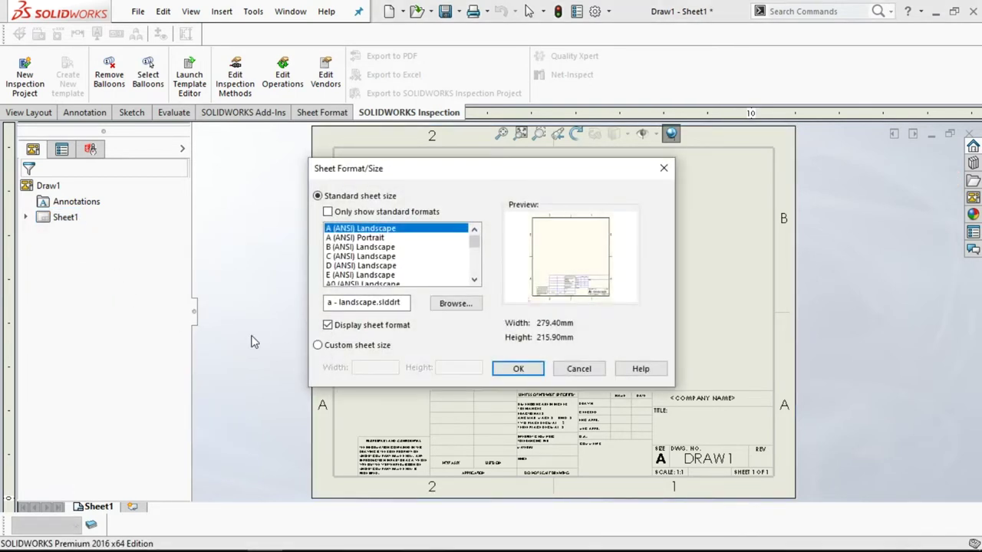
drag(474, 243, 475, 281)
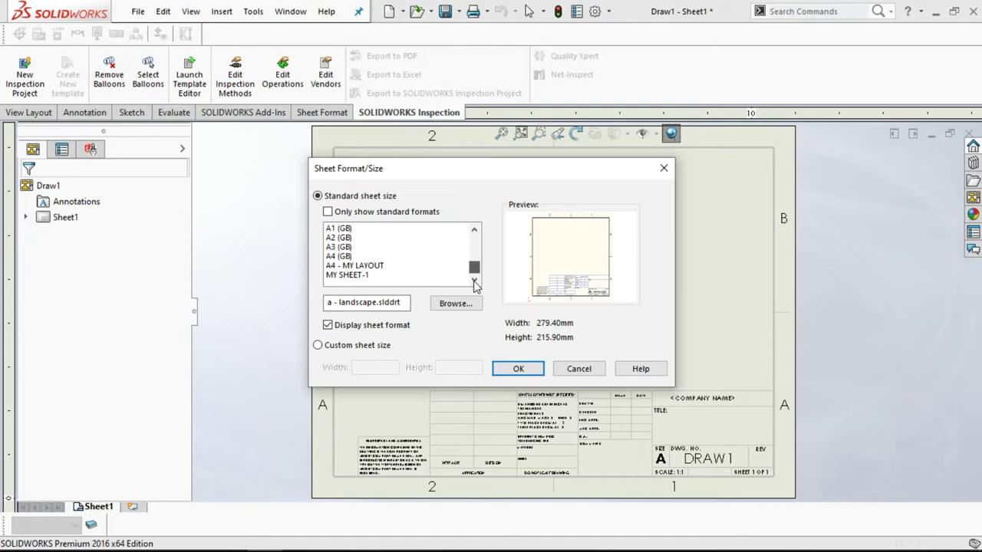
click(370, 267)
click(517, 368)
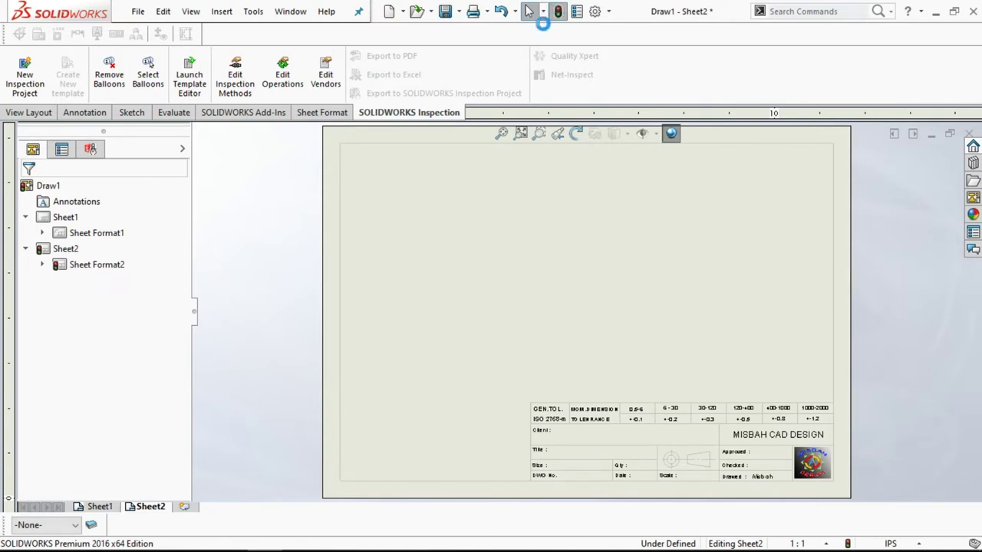
click(558, 10)
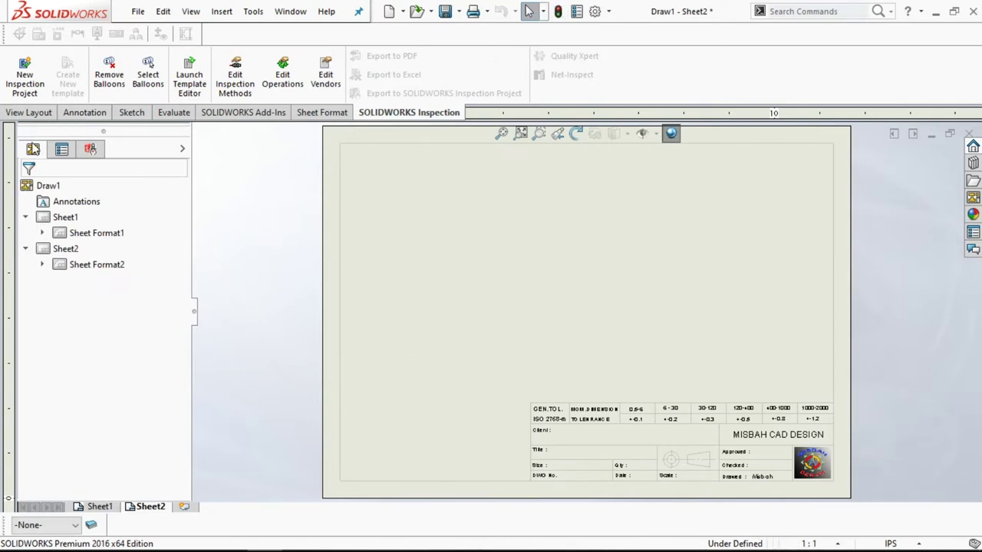
click(36, 114)
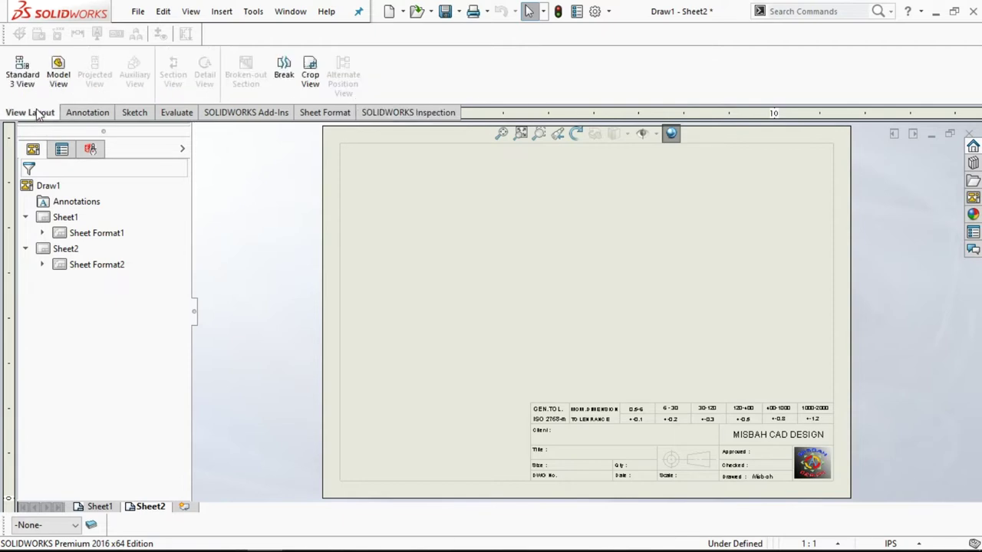
Start a Model View and open the L BOLT SCREW M10 x 30 part file
click(59, 73)
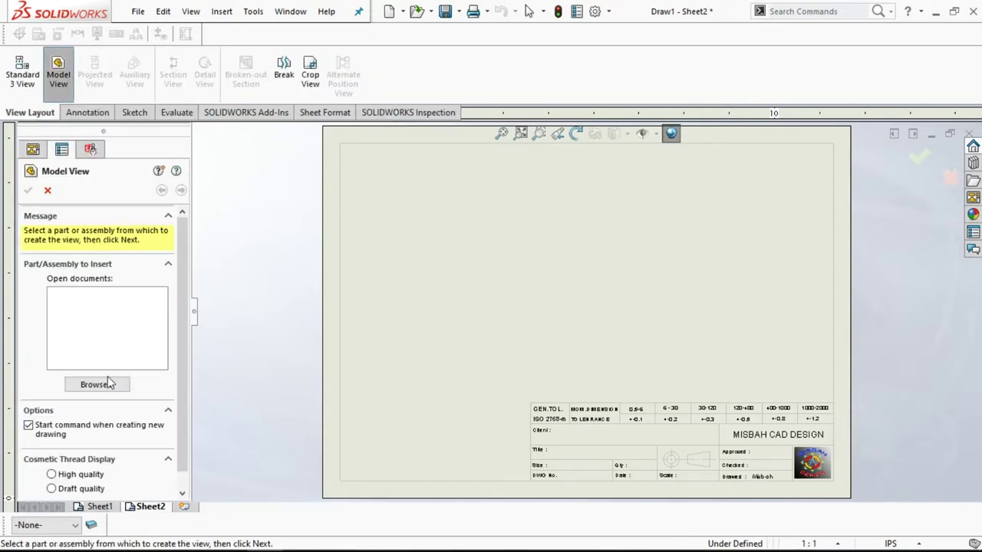
click(107, 388)
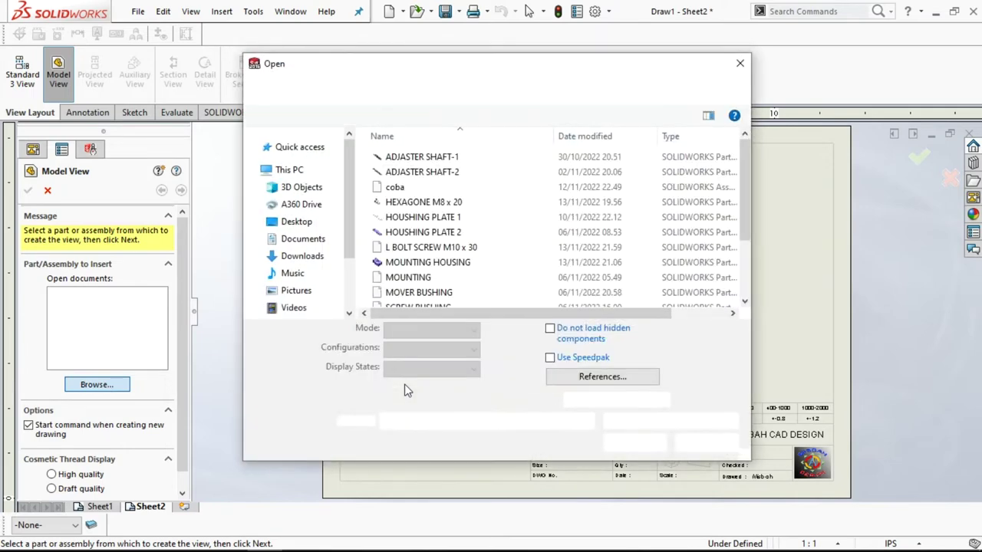
click(432, 249)
click(634, 422)
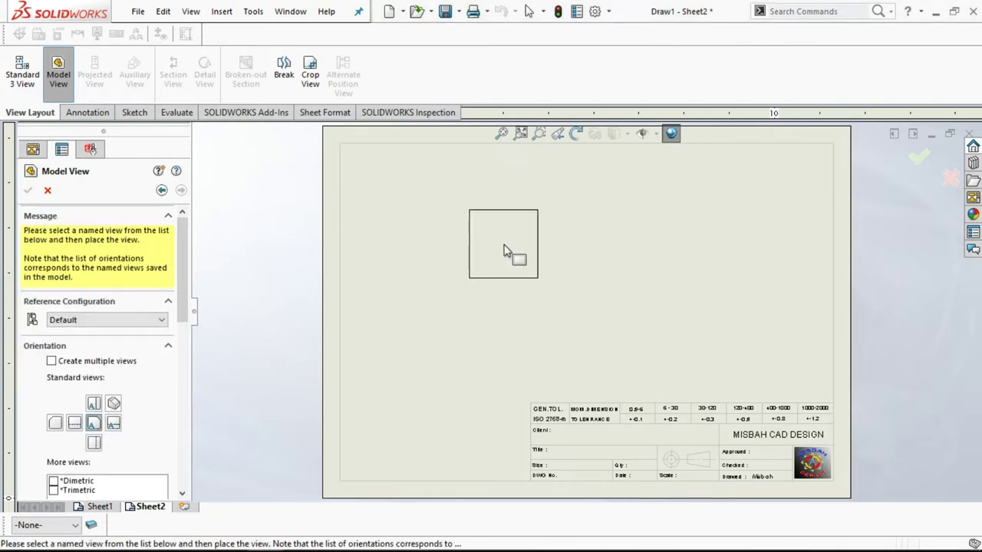
Place the bolt's end view, a projected side view and an isometric view, then shift the end view
click(504, 250)
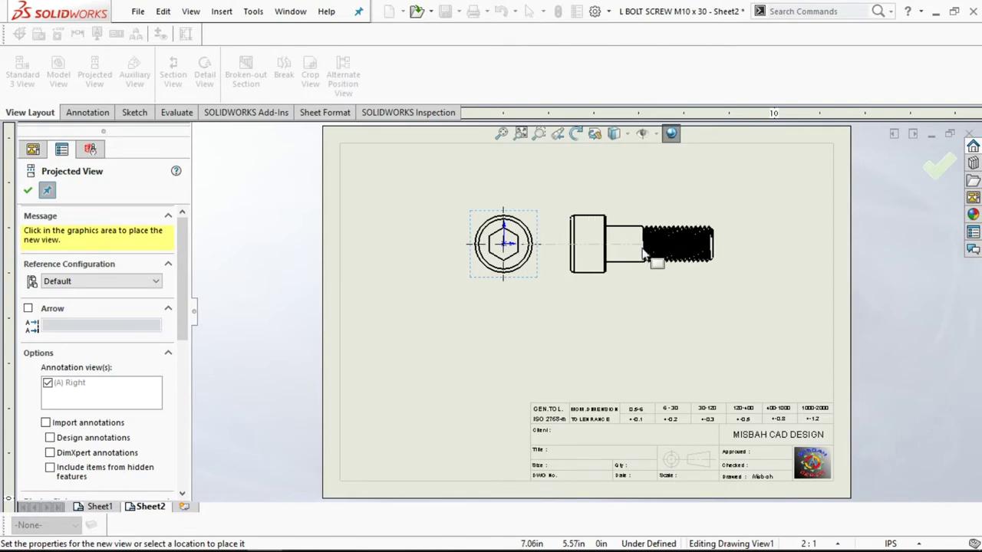
click(644, 255)
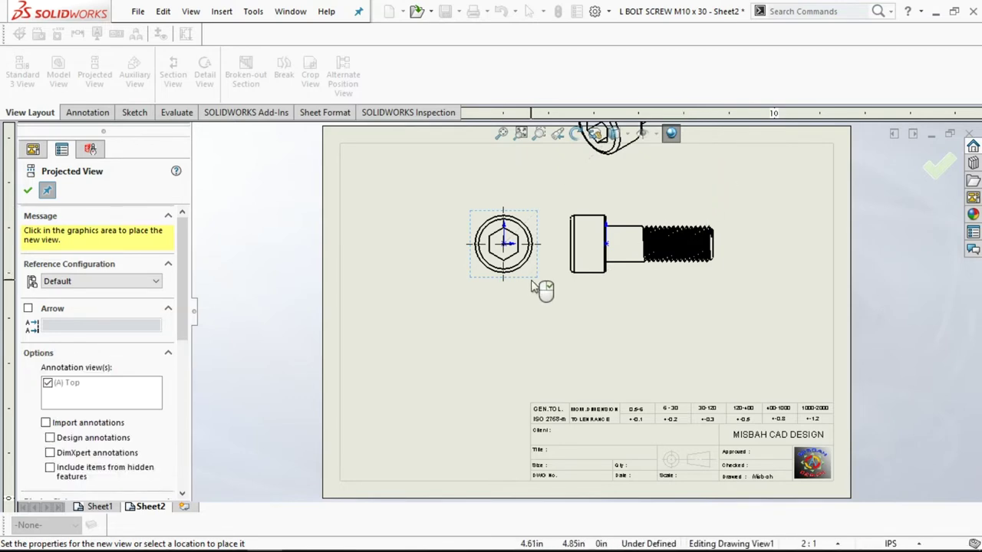
click(495, 285)
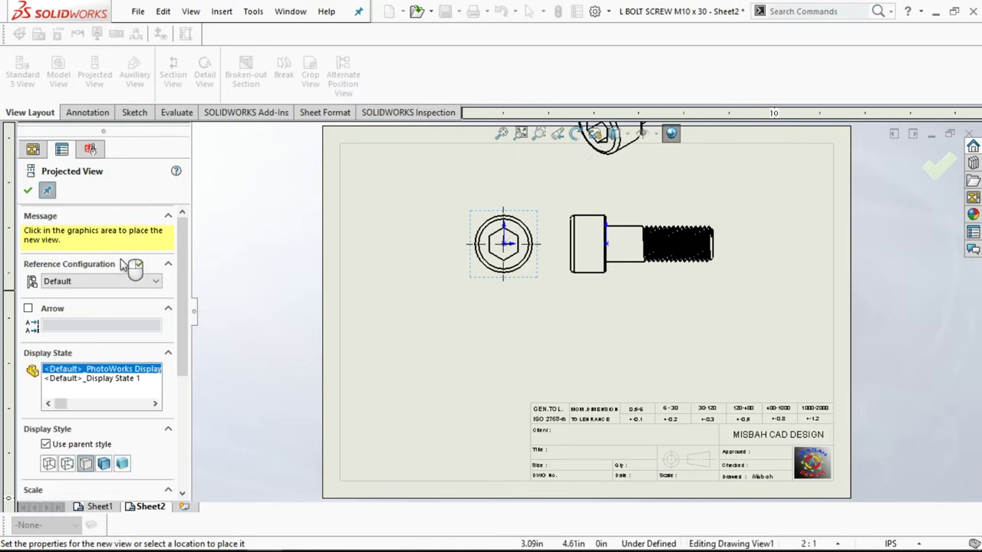
click(28, 191)
drag(522, 285, 442, 305)
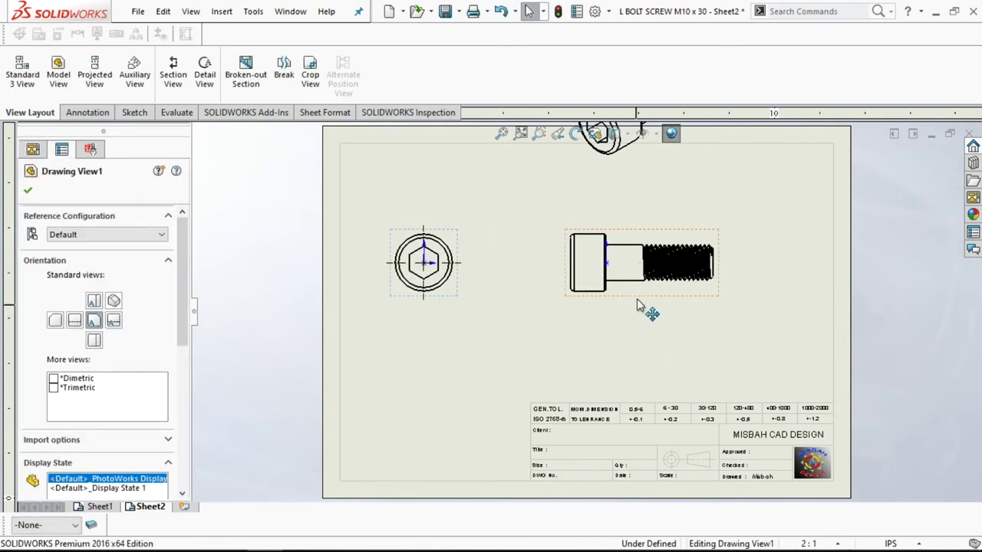
Move the isometric view to the sheet's right and the end and side views up-left
drag(640, 311, 558, 311)
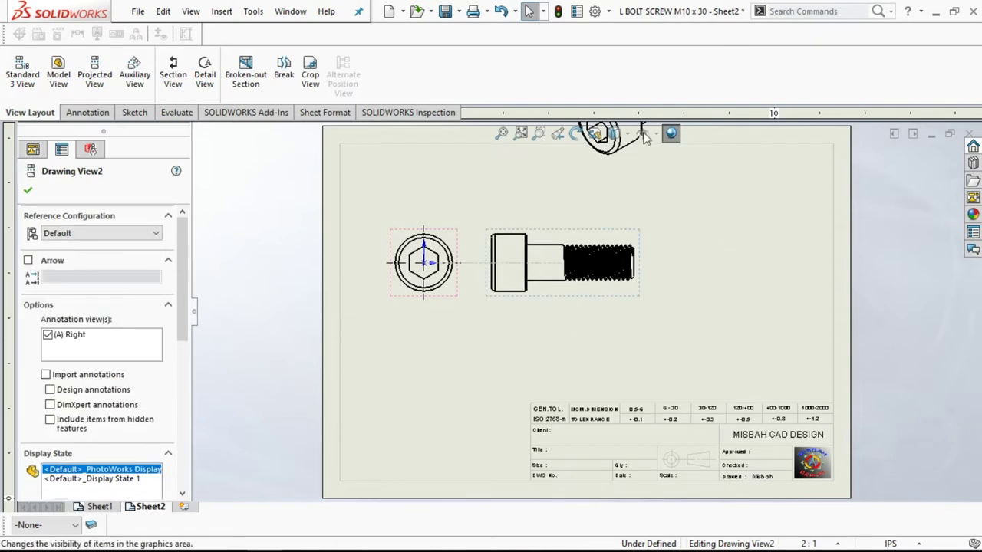
mouse_move(641, 168)
mouse_down()
mouse_move(690, 197)
mouse_move(747, 293)
mouse_move(773, 368)
mouse_move(793, 368)
mouse_move(778, 367)
mouse_up()
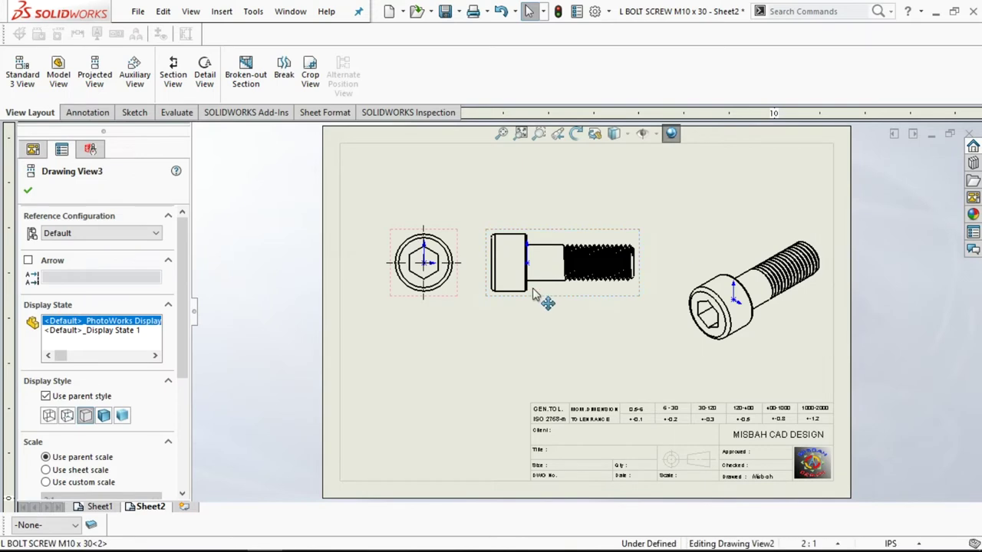
click(540, 257)
drag(541, 256, 544, 256)
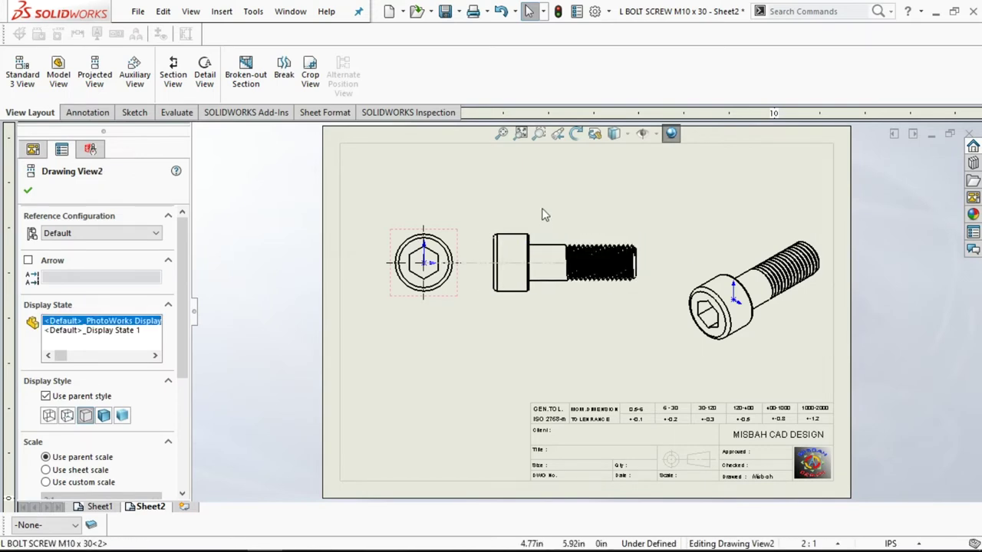
drag(450, 238, 441, 199)
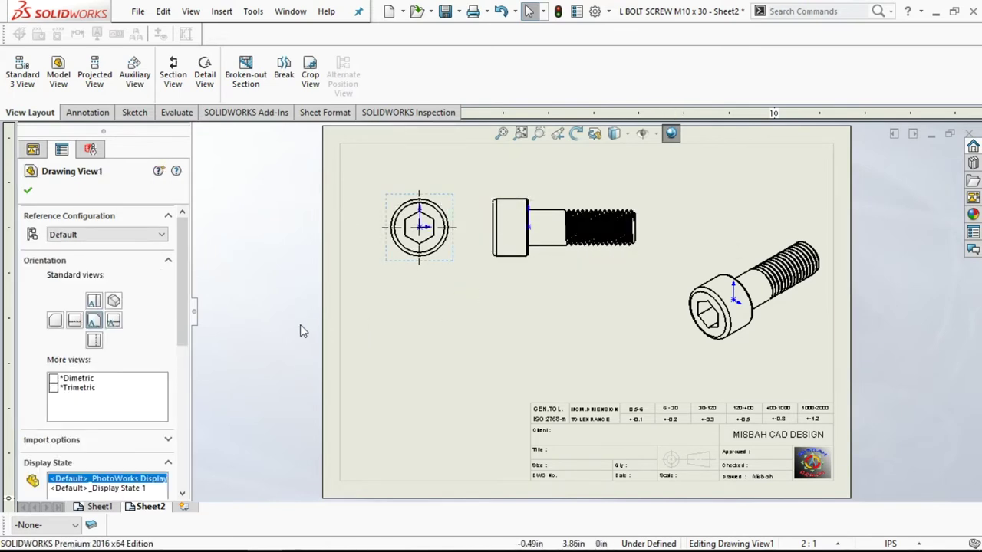
click(642, 135)
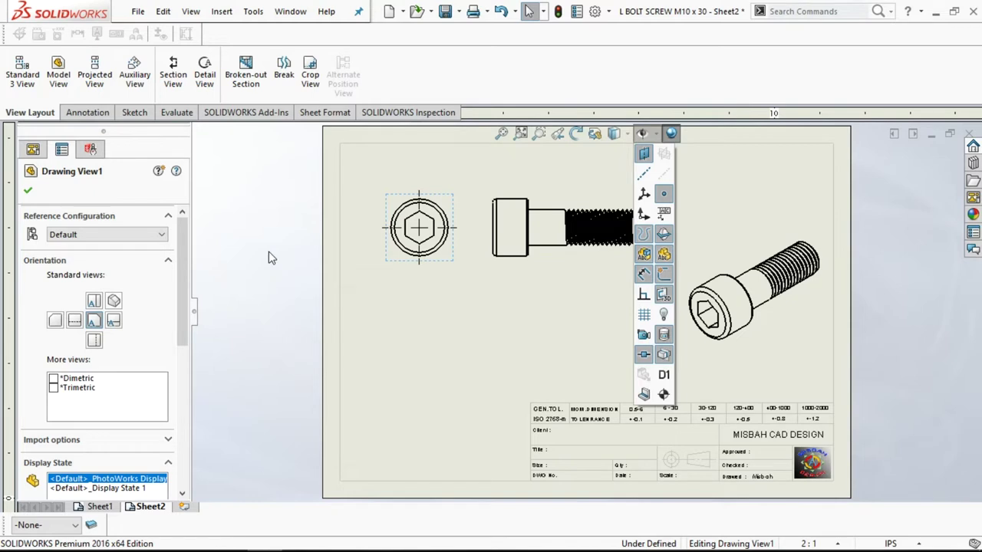
Set the isometric view's display style to Shaded
click(778, 335)
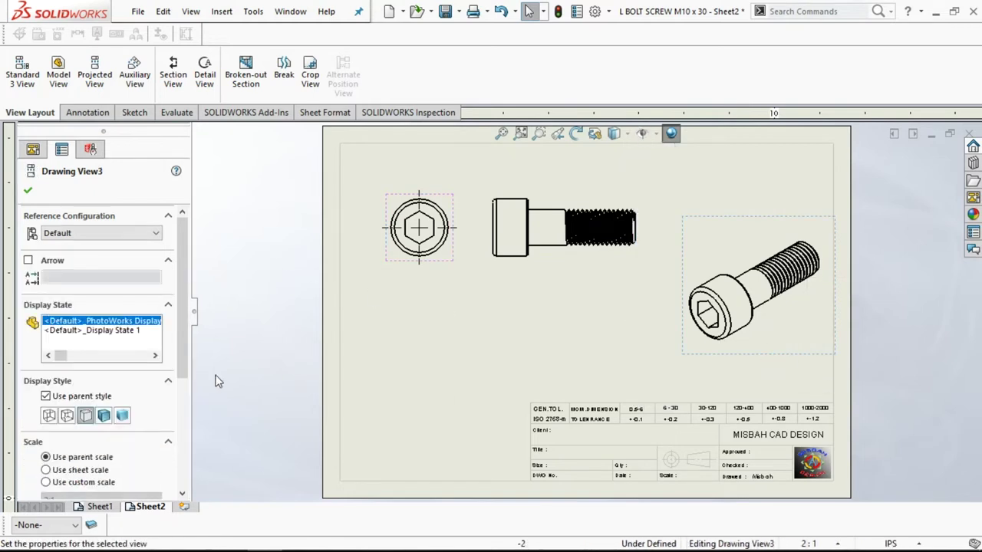
click(103, 414)
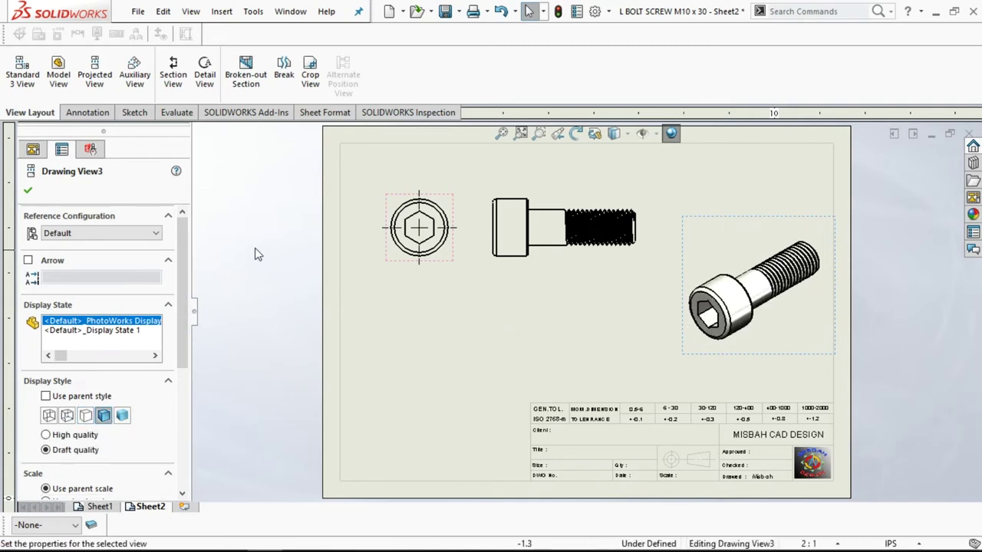
click(28, 194)
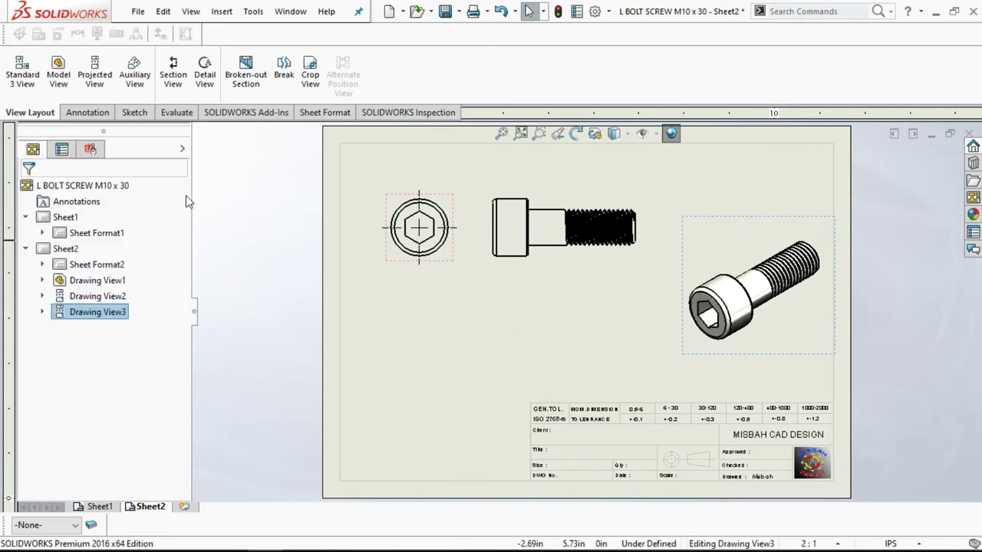
click(172, 73)
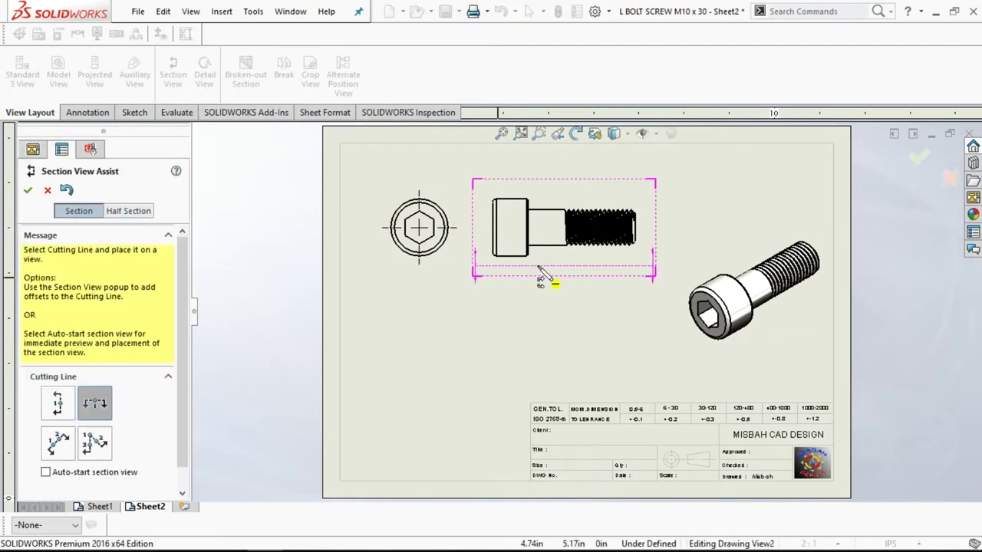
Cut a horizontal section through the bolt's axis and place Section A-A below the side view
scroll(487, 280, down, 2)
scroll(483, 276, down, 2)
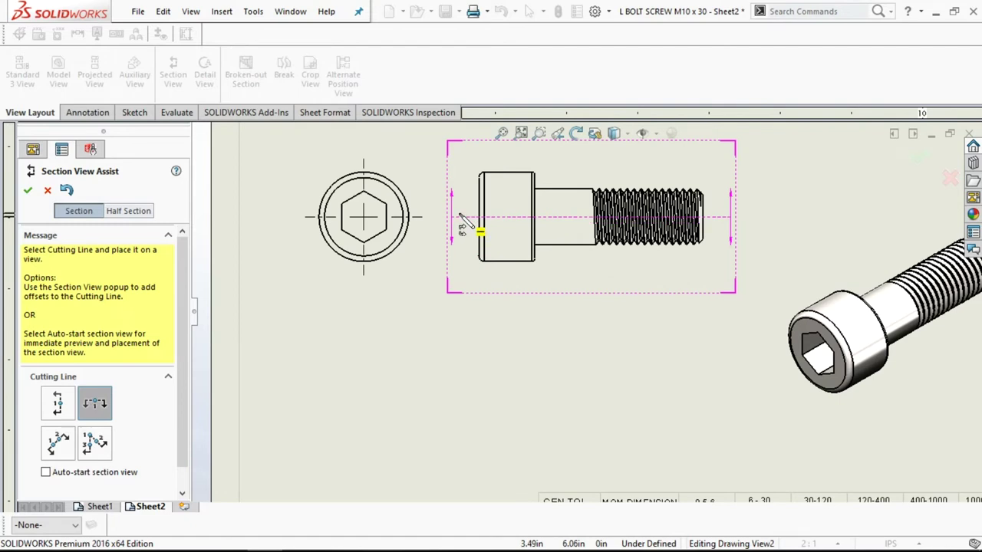
click(452, 217)
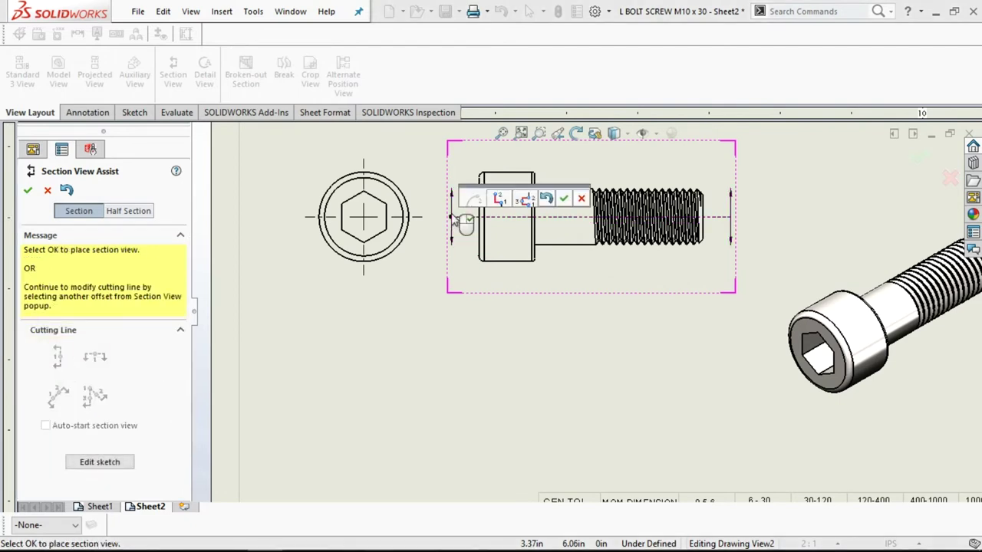
click(566, 199)
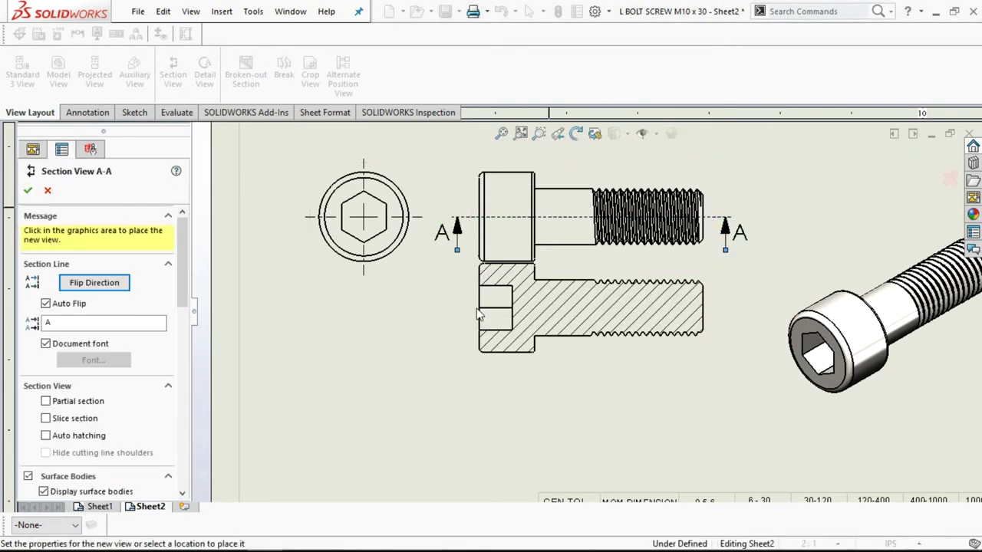
key(z)
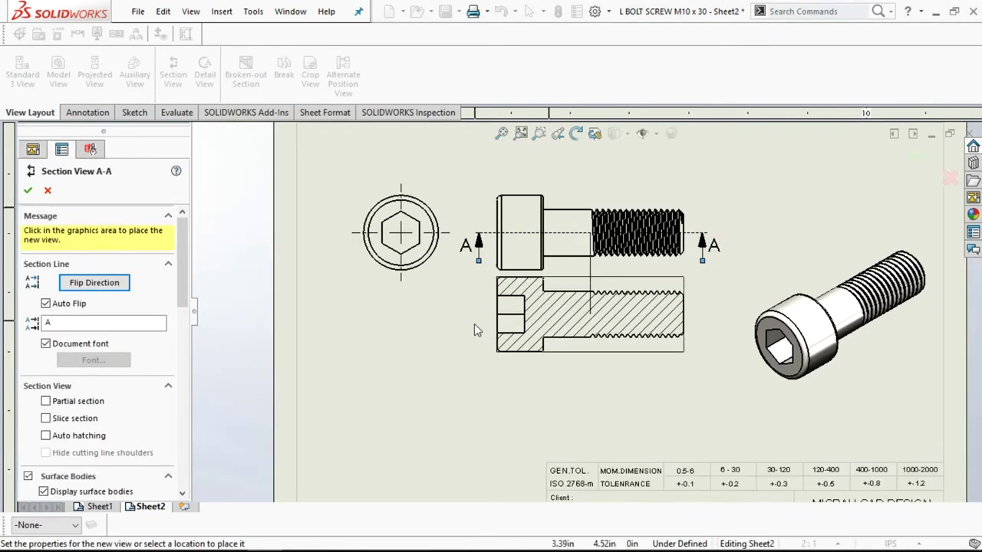
click(459, 362)
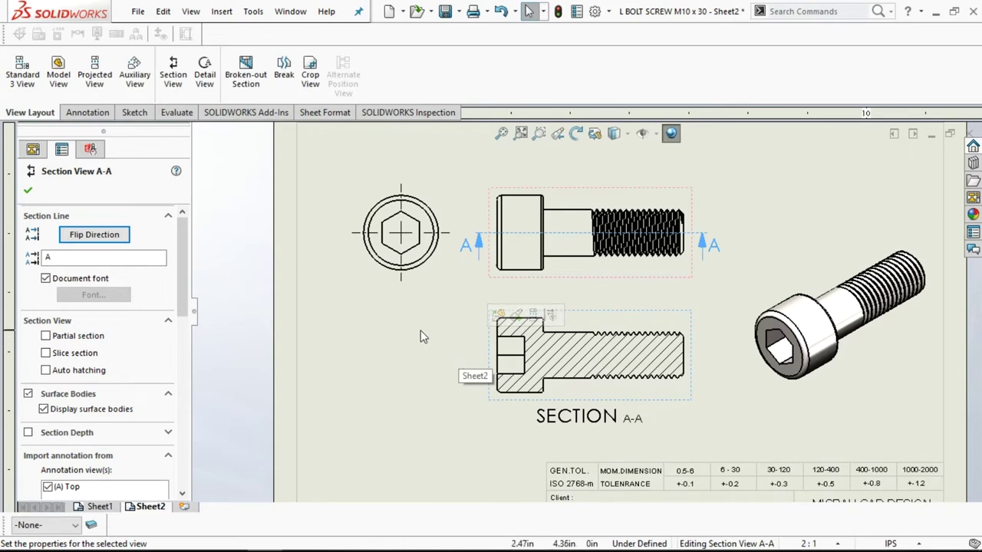
click(29, 193)
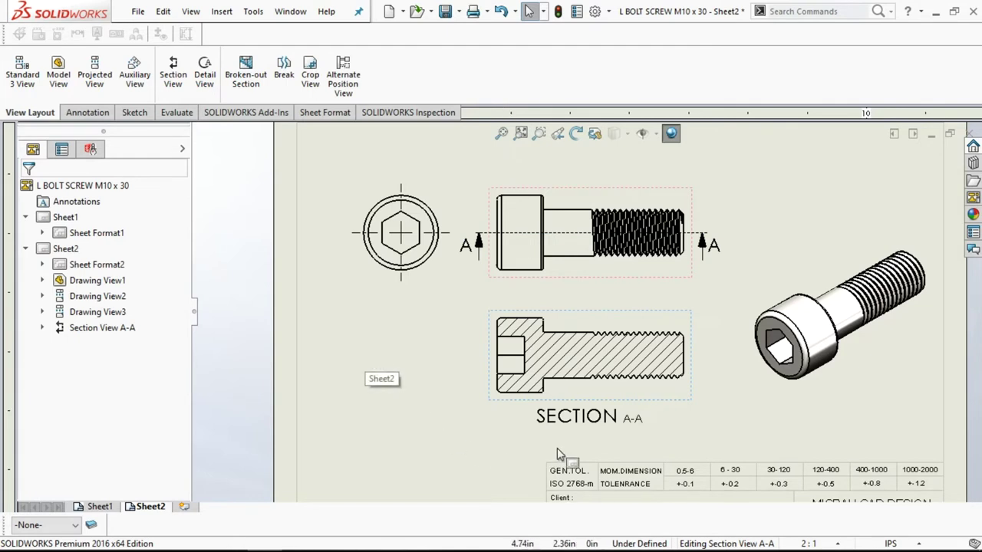
Enable a custom font for the Section A-A view and switch document units to millimetres
click(584, 421)
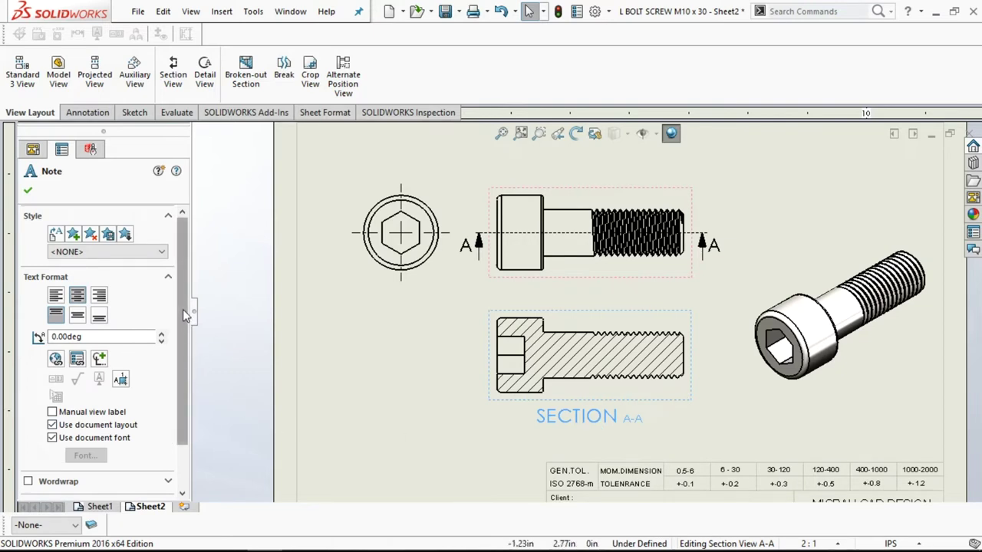
scroll(182, 307, down, 2)
scroll(189, 325, up, 1)
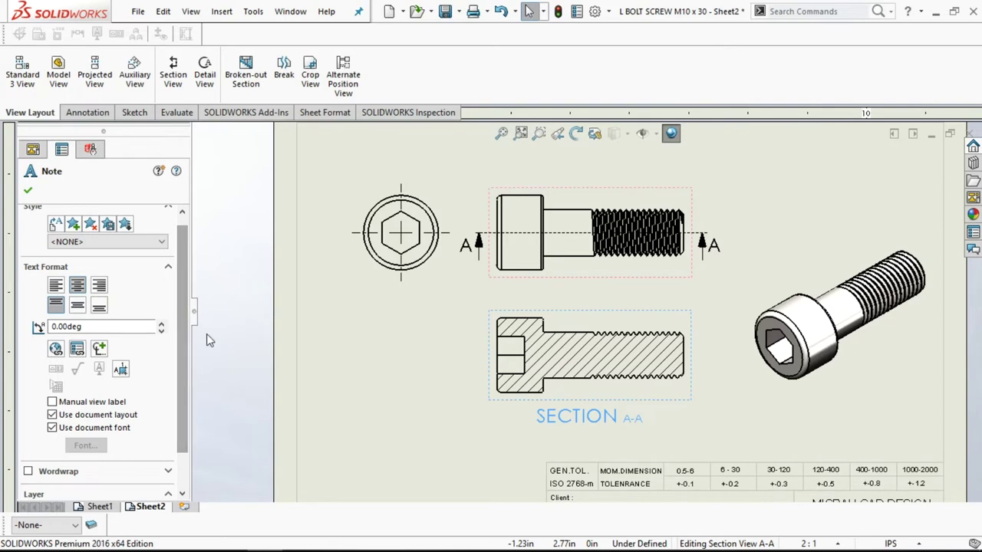
click(34, 192)
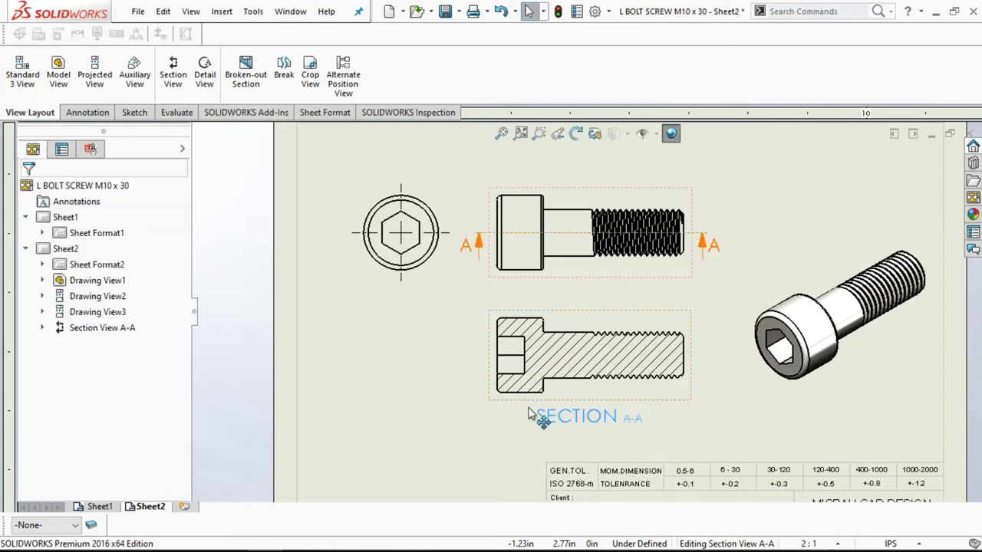
click(570, 401)
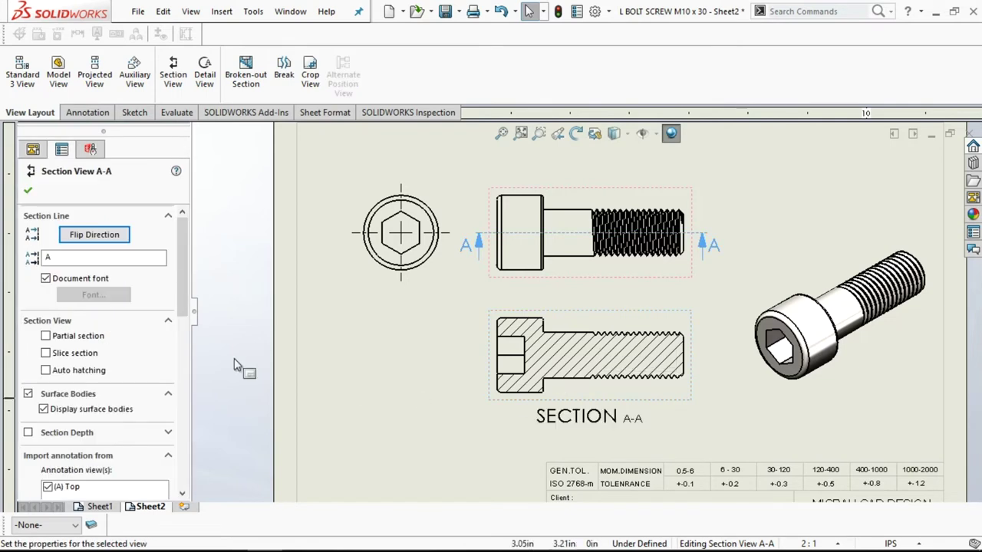
click(45, 278)
click(93, 296)
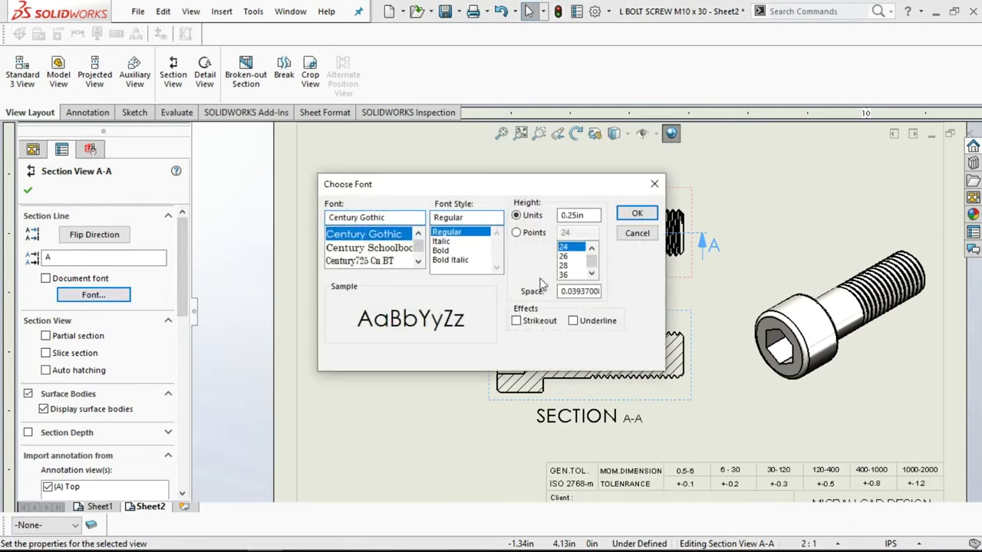
click(637, 233)
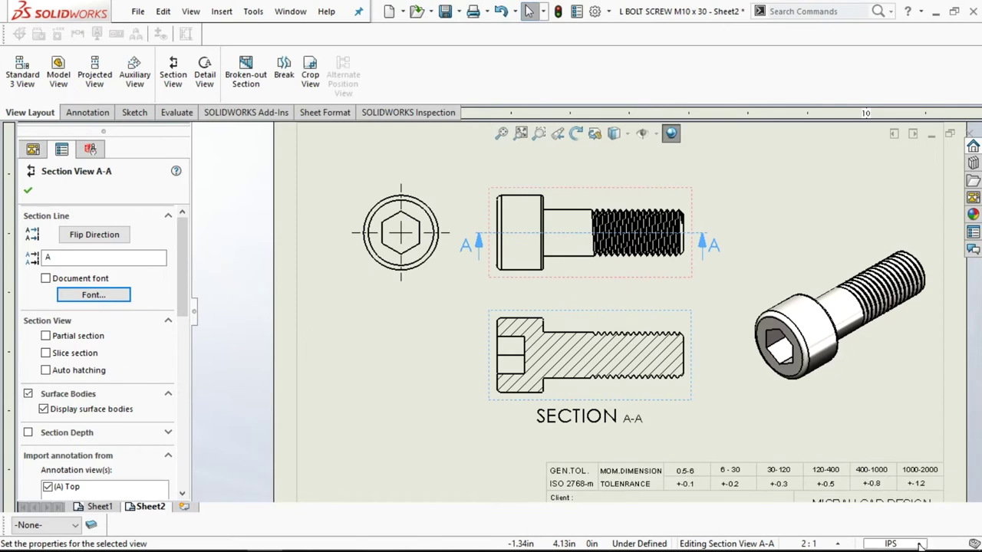
click(892, 543)
click(871, 484)
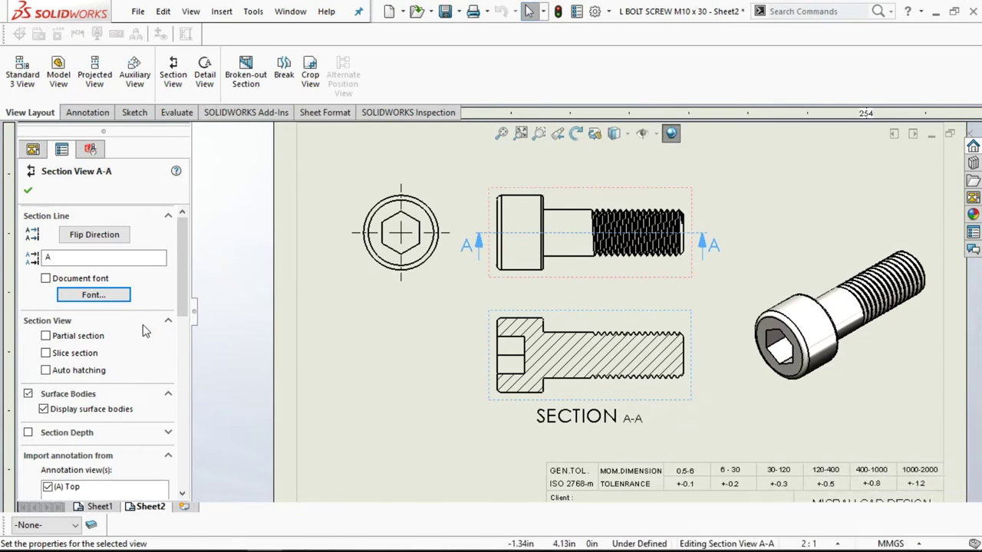
Set the section font height to 4 mm and apply it to the section view
click(107, 295)
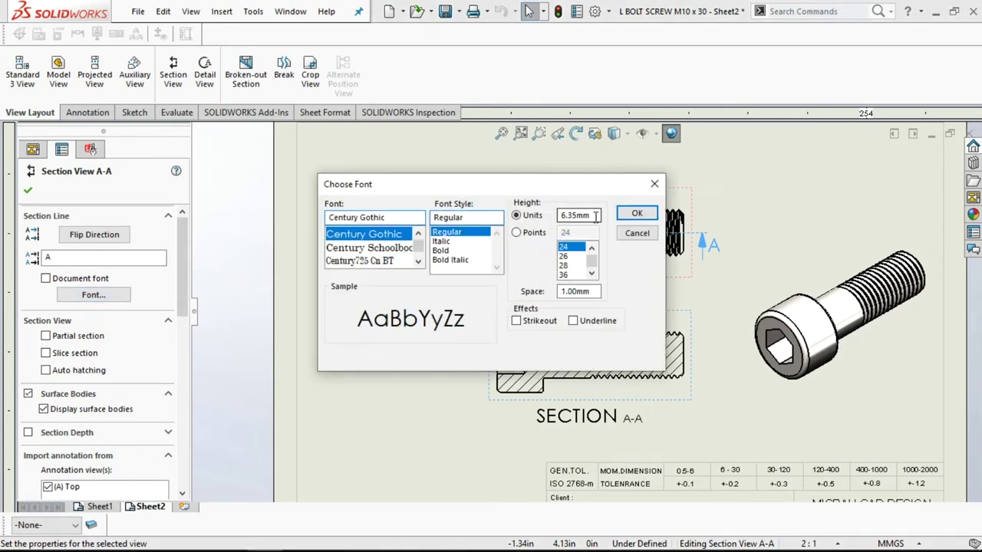
text(4)
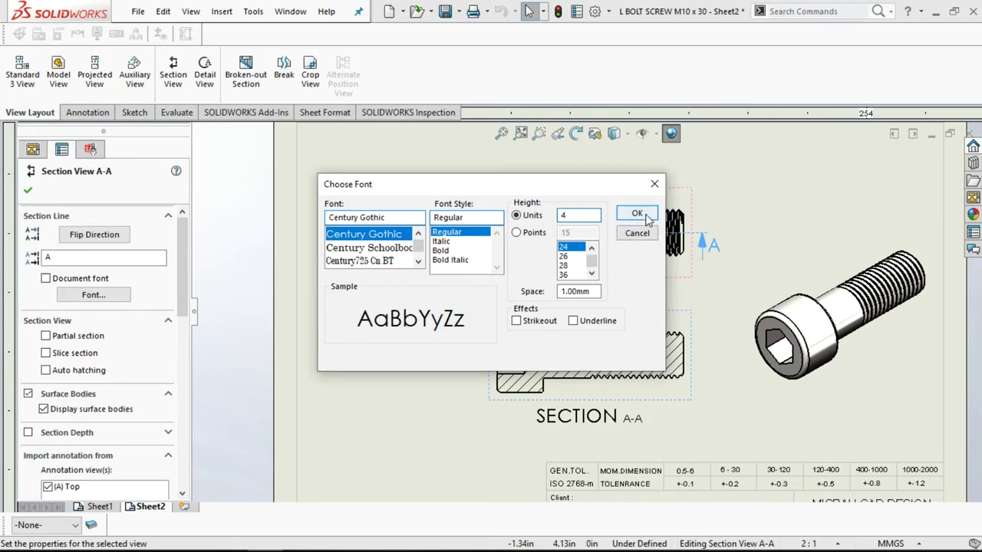
click(643, 216)
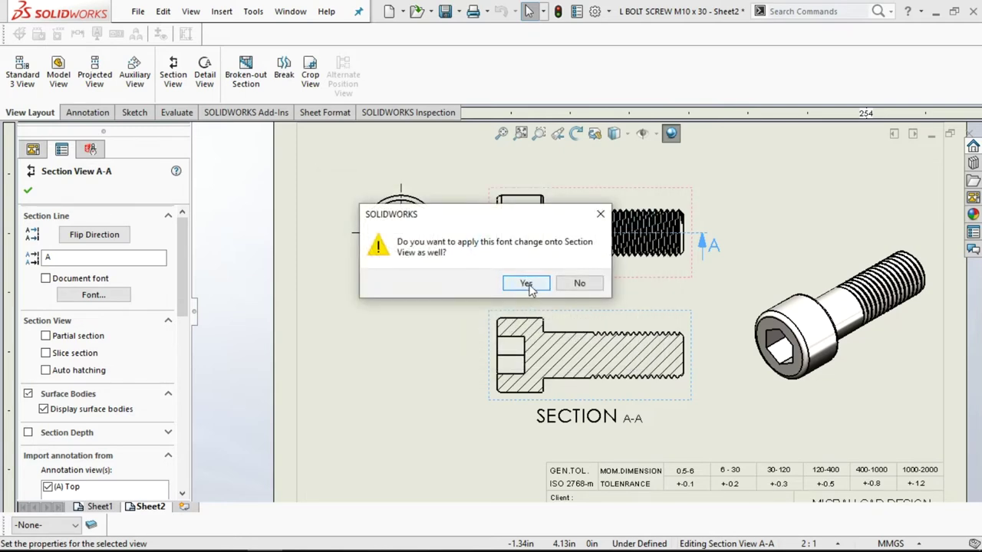
click(526, 284)
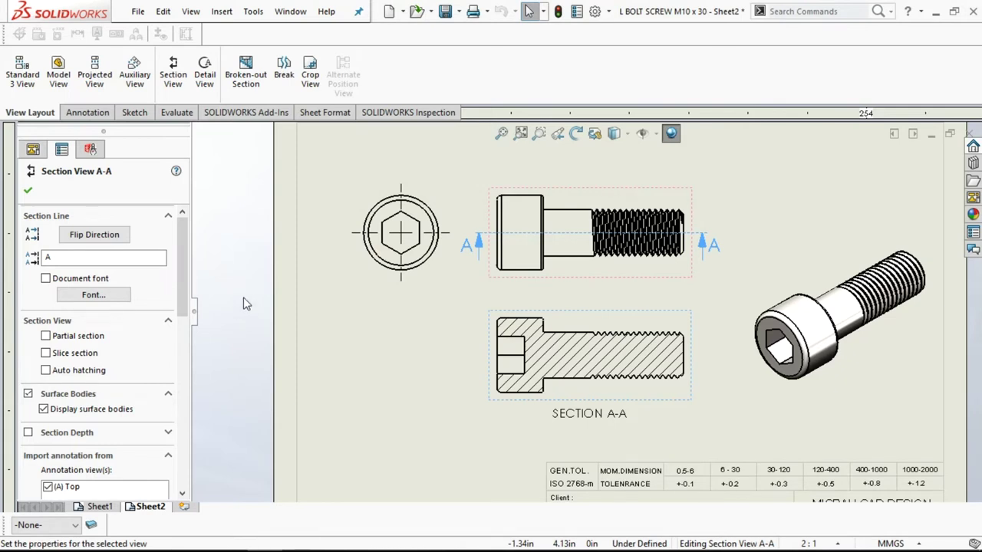
click(29, 192)
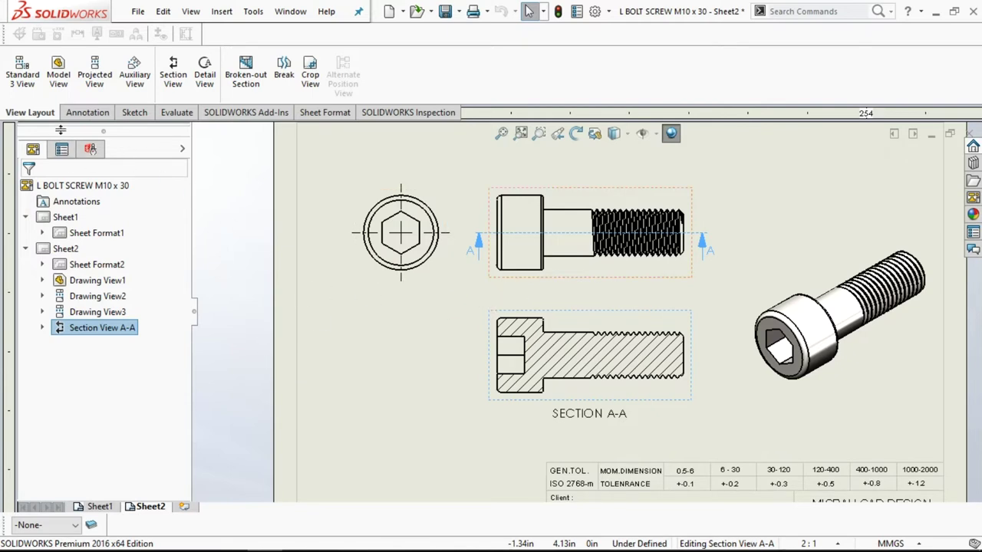
click(85, 112)
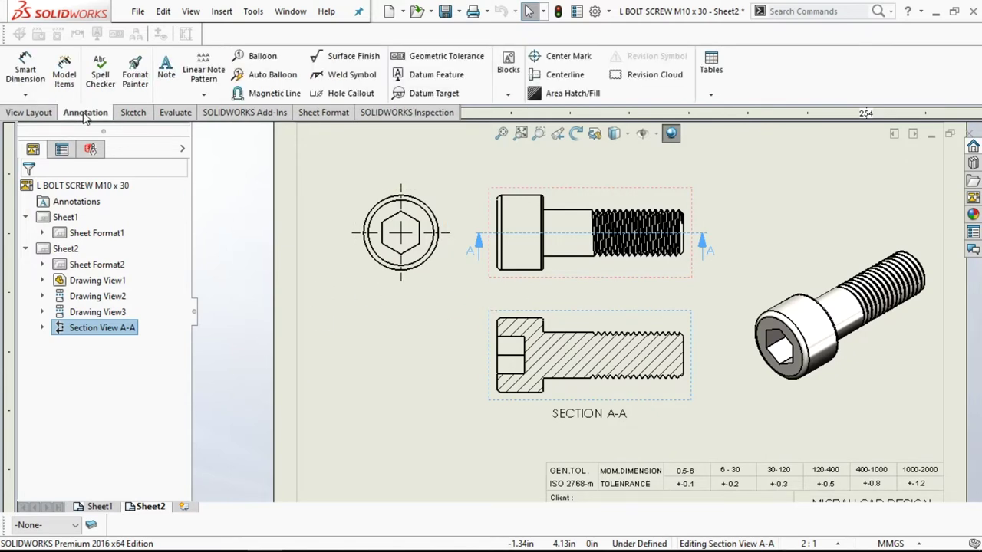
Add a centerline through the Section A-A view
click(560, 74)
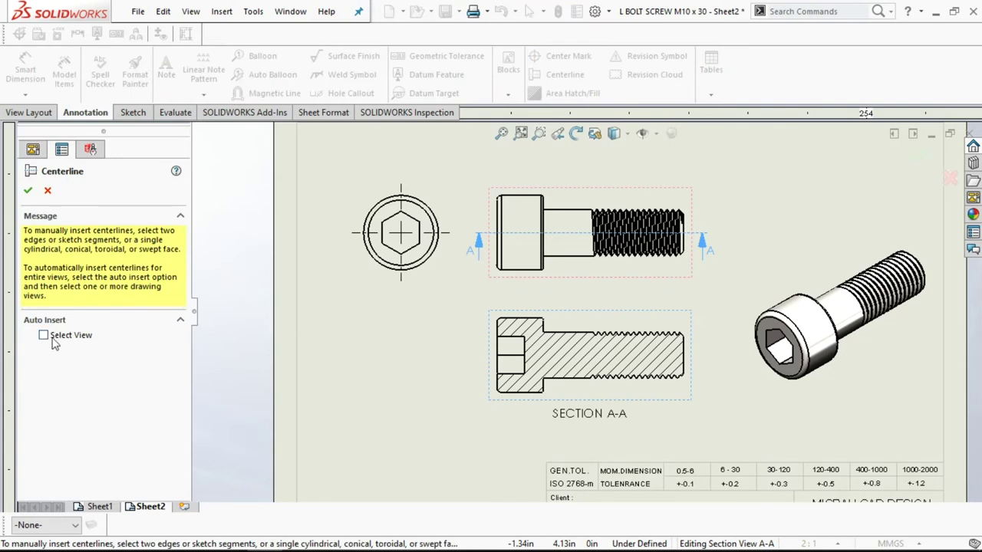
click(558, 400)
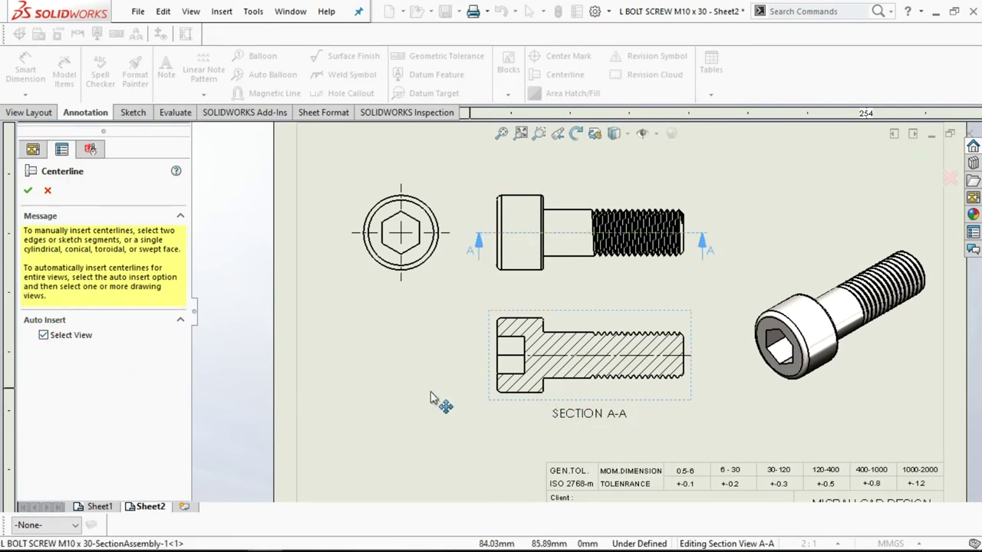
click(28, 191)
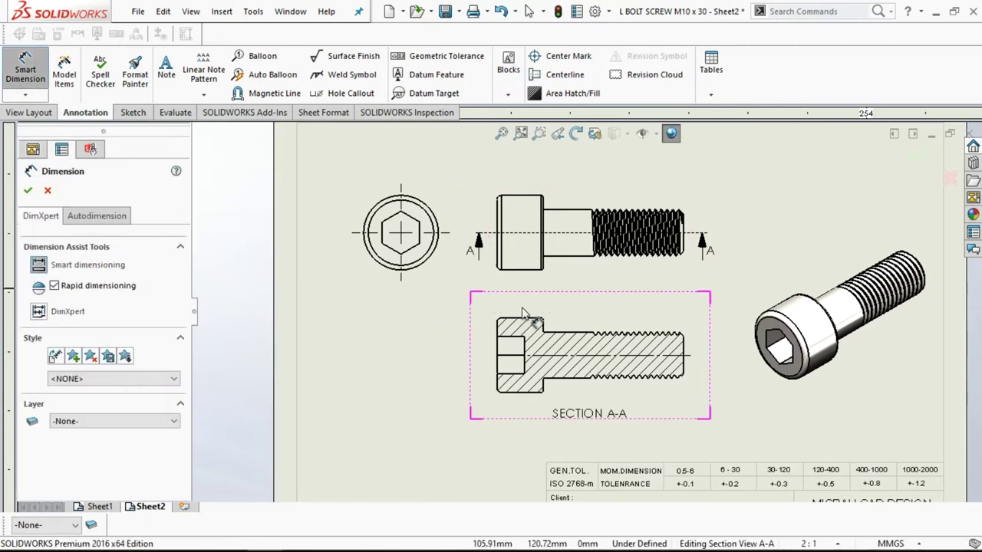
Dimension the bolt head's height as 16 to the left of the section
click(521, 331)
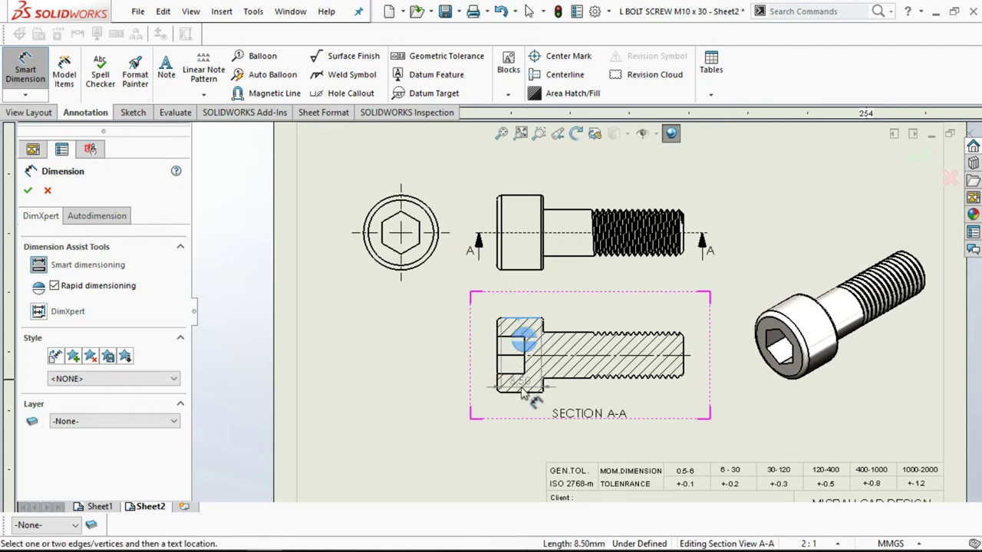
click(520, 391)
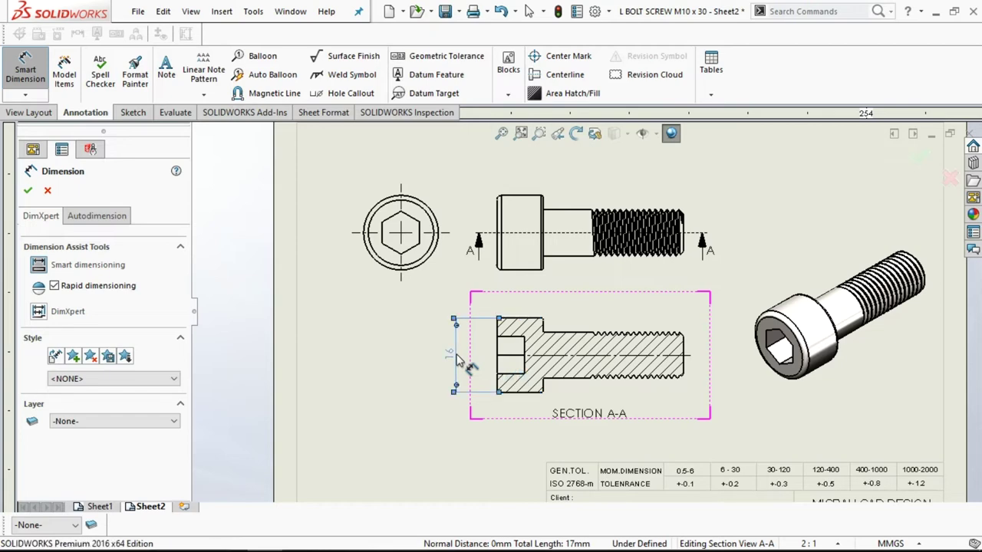
click(454, 354)
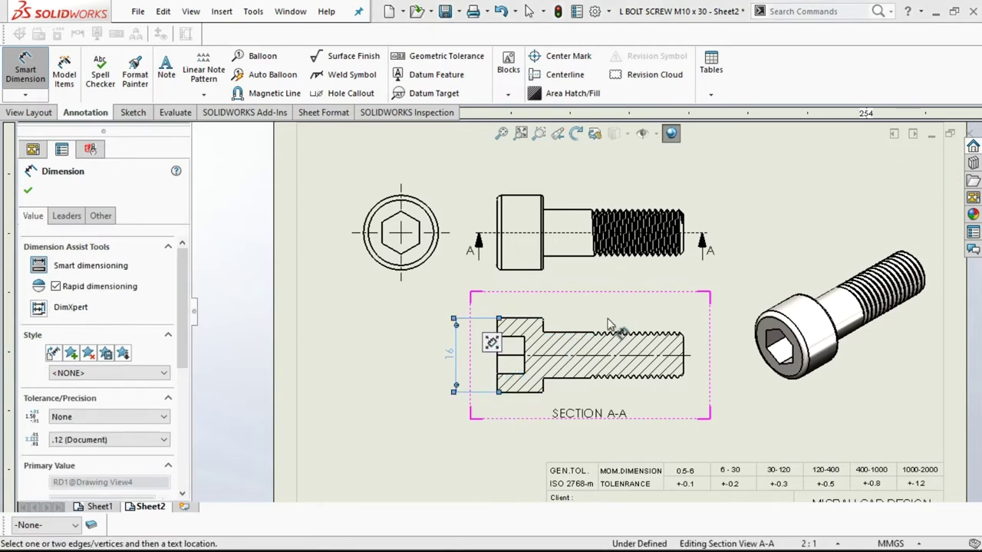
scroll(598, 312, down, 1)
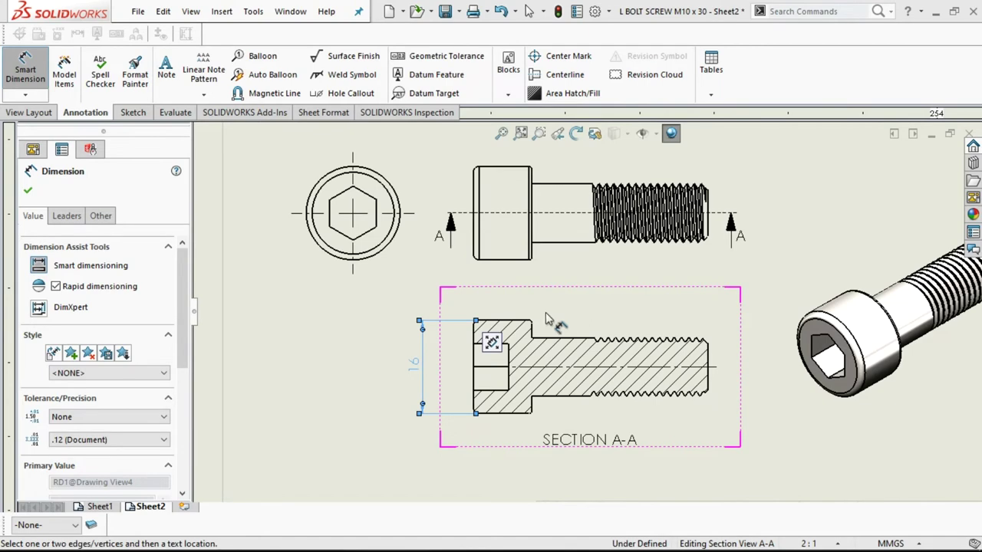
scroll(476, 343, down, 2)
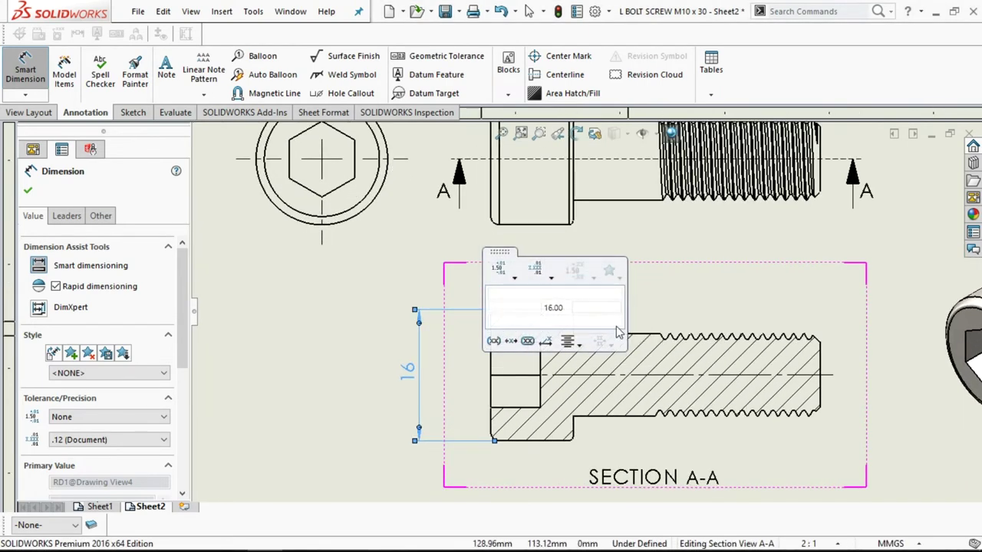
click(535, 307)
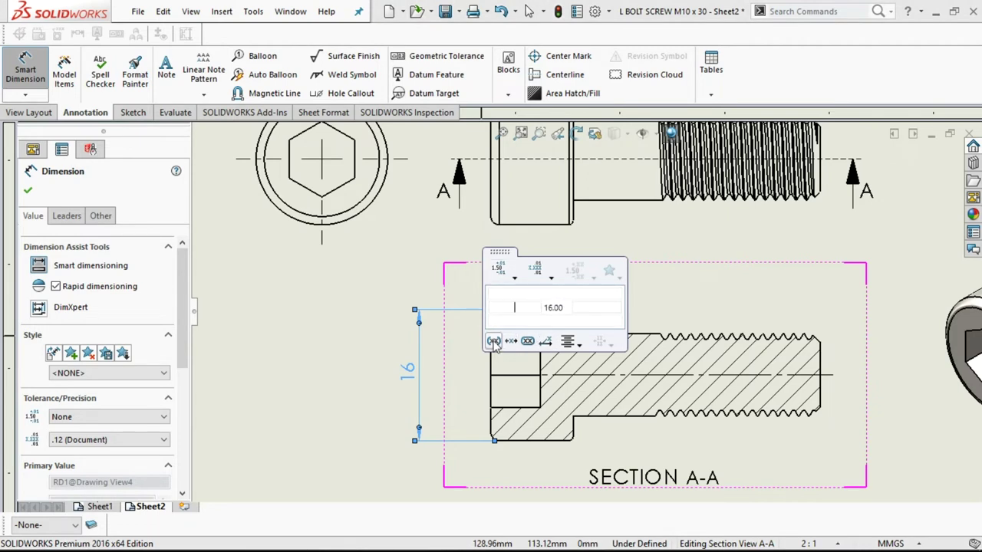
click(377, 291)
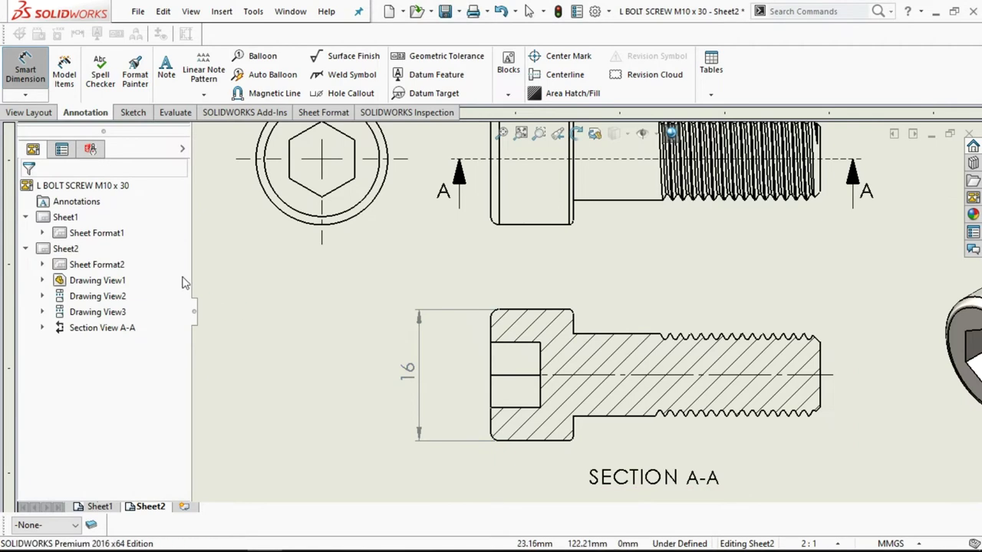
Dimension the head length 10 and shank length 30 above Section A-A, discarding a stray 8.50
scroll(376, 325, up, 1)
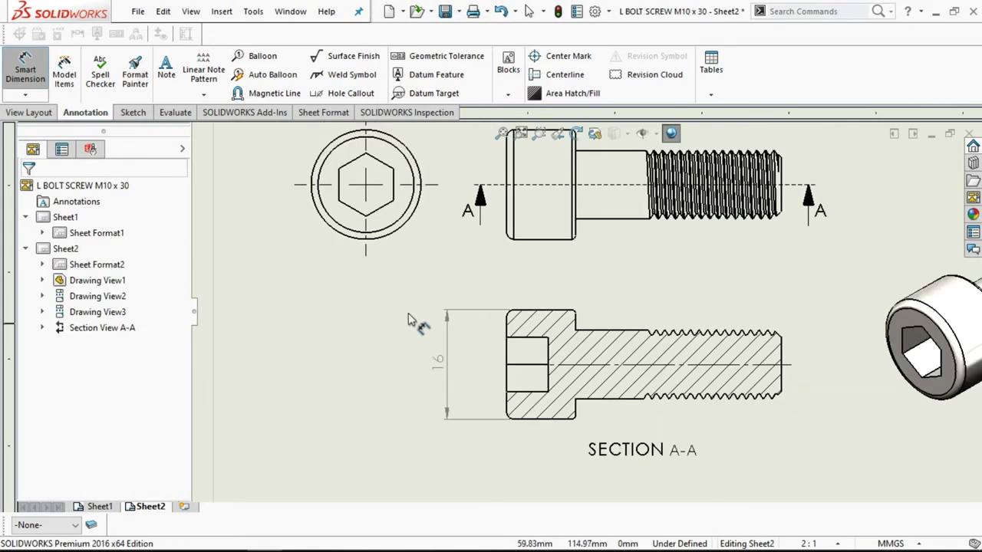
click(536, 312)
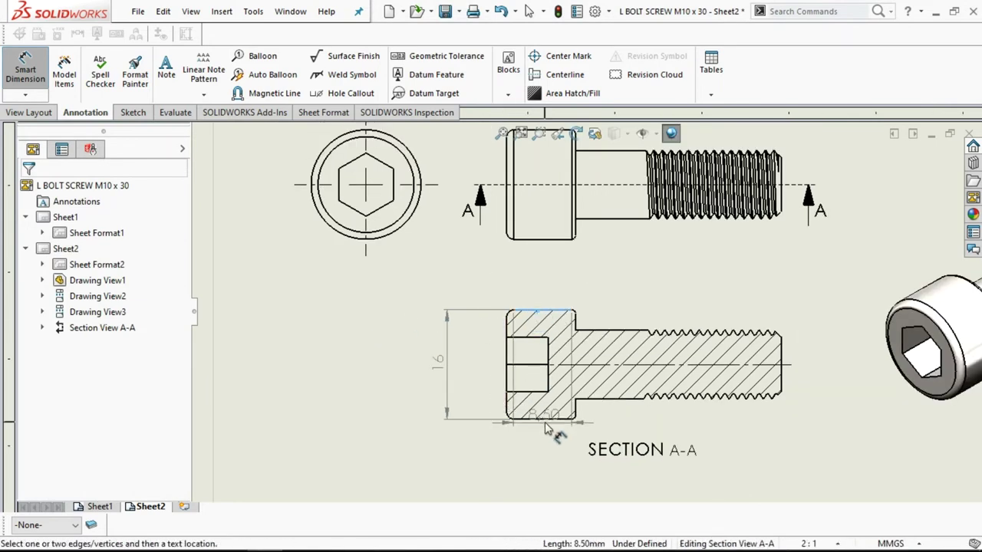
click(541, 419)
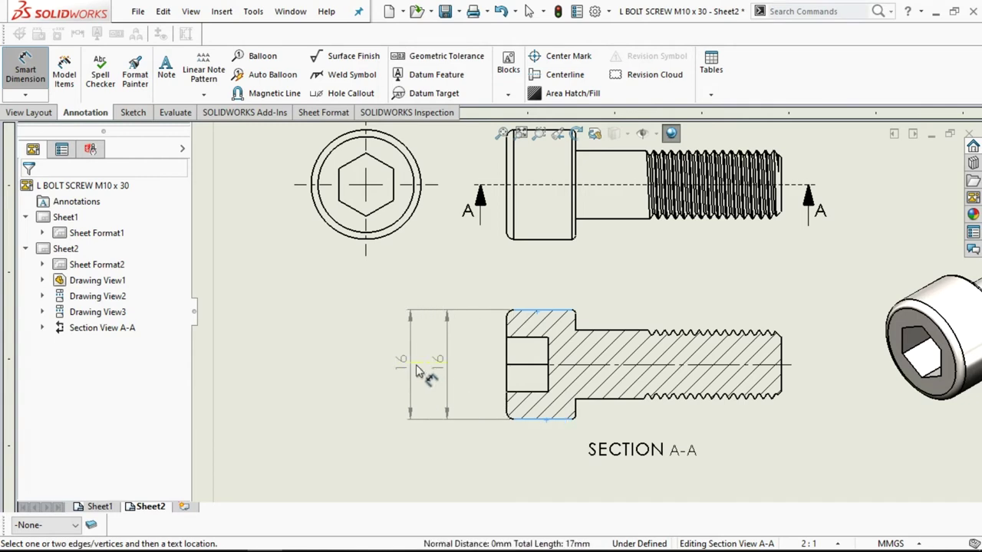
click(544, 310)
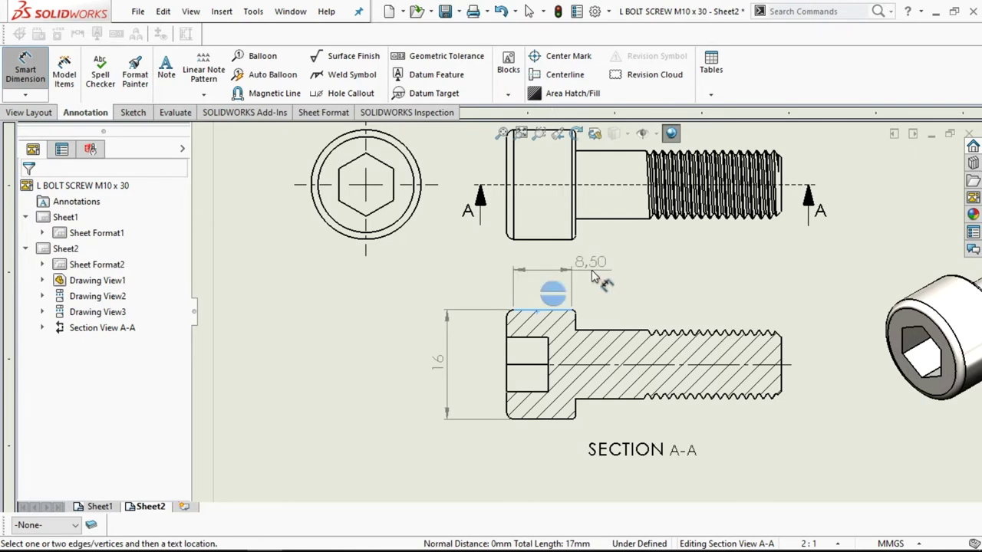
key(Escape)
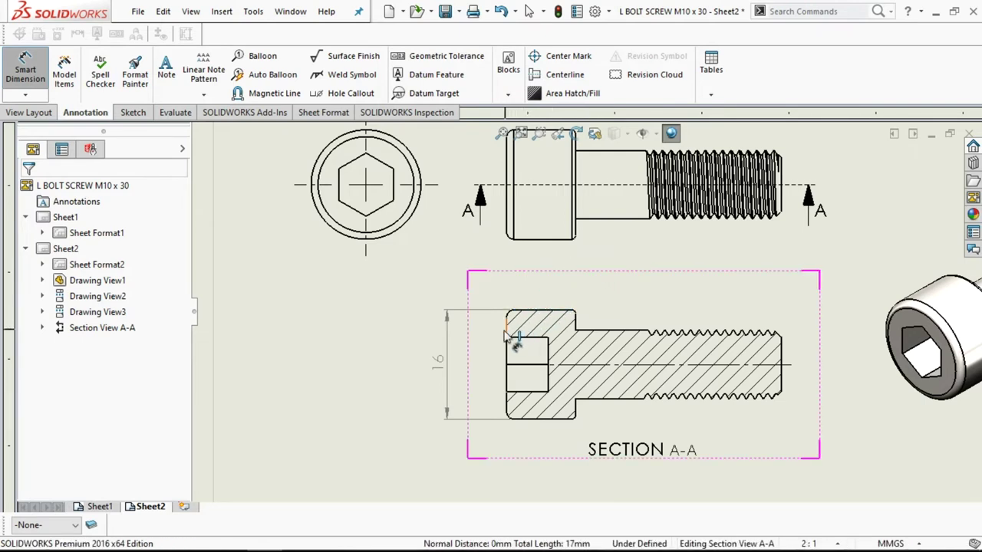
click(515, 332)
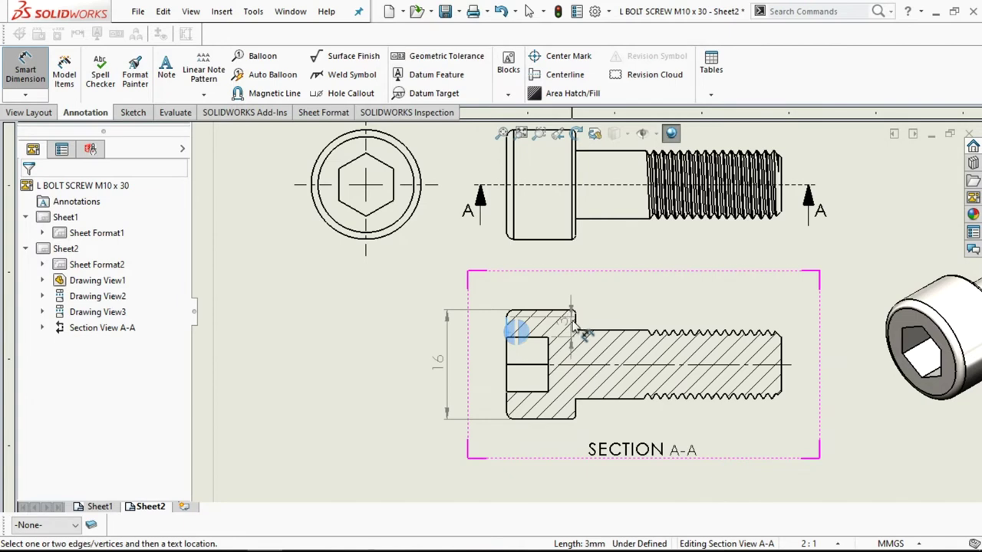
click(575, 321)
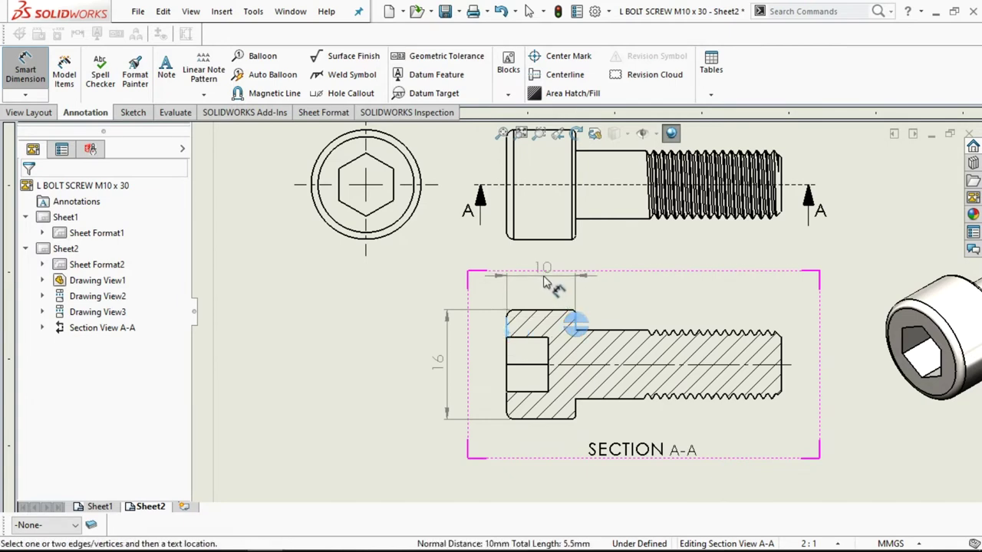
click(545, 284)
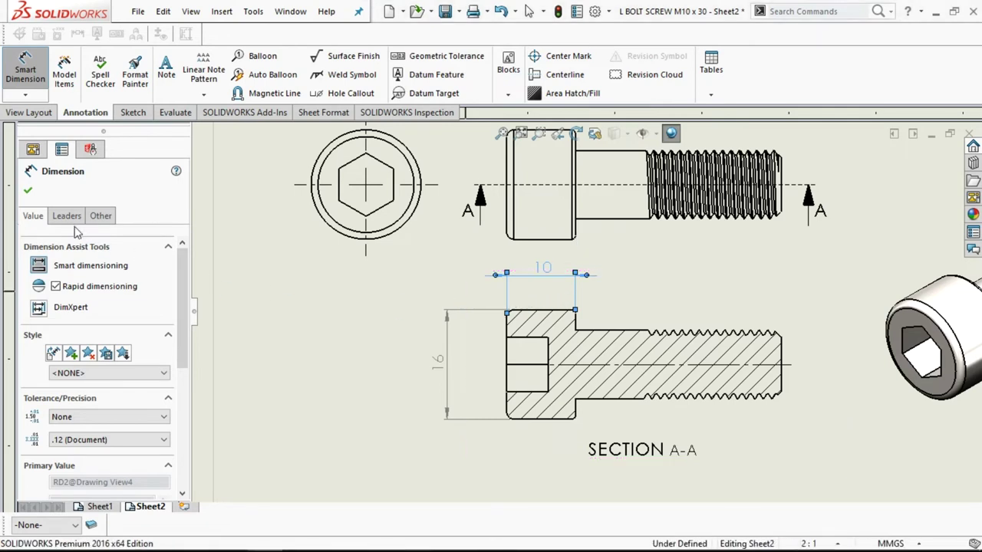
click(576, 321)
click(781, 363)
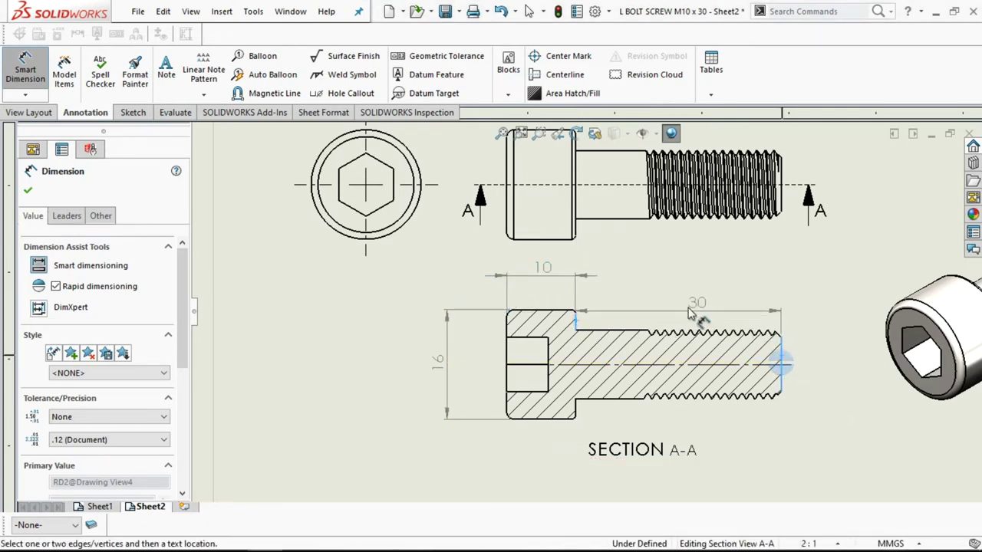
click(675, 277)
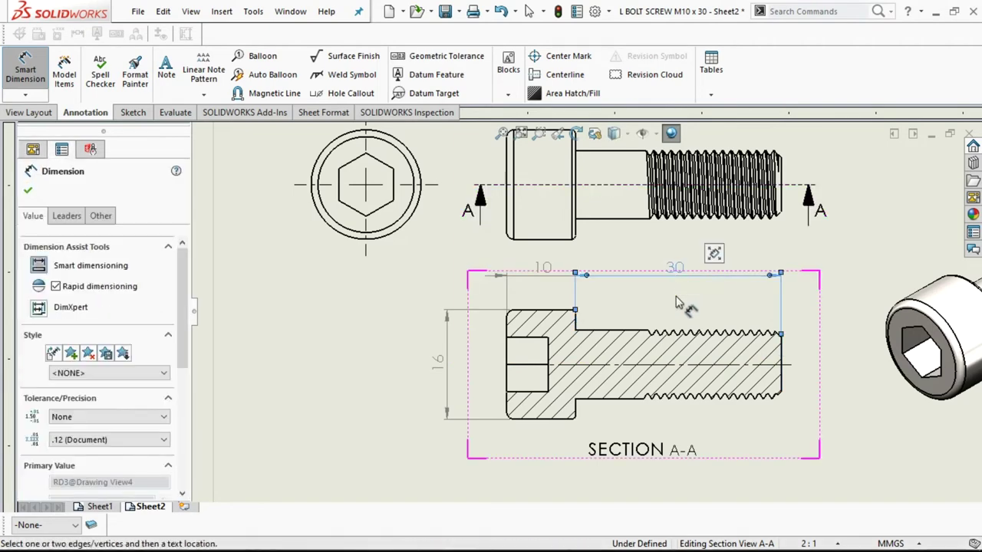
Add the 19,38 thread-length dimension from the thread start to the bolt's end
scroll(667, 292, down, 1)
scroll(648, 292, down, 1)
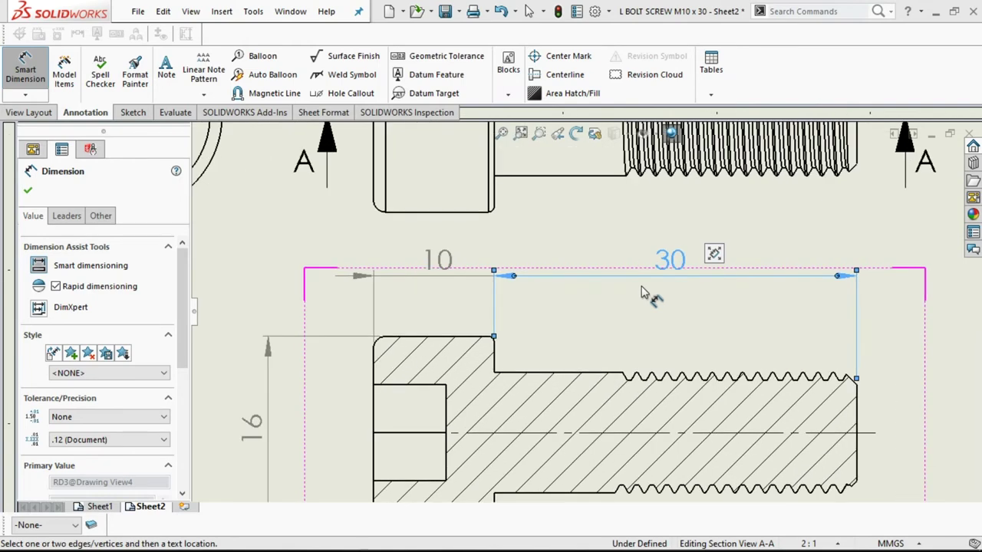
scroll(633, 297, up, 1)
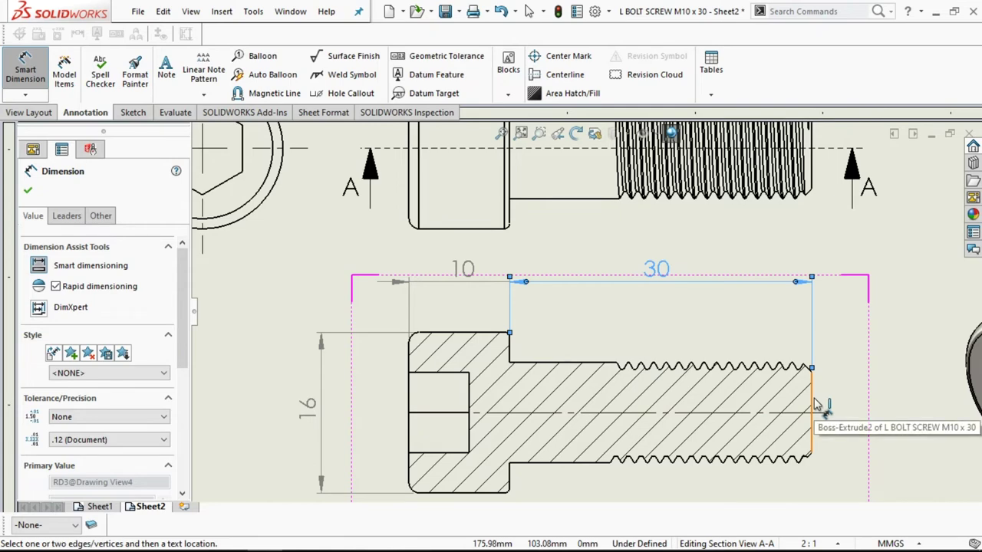
scroll(625, 362, down, 1)
scroll(628, 361, down, 1)
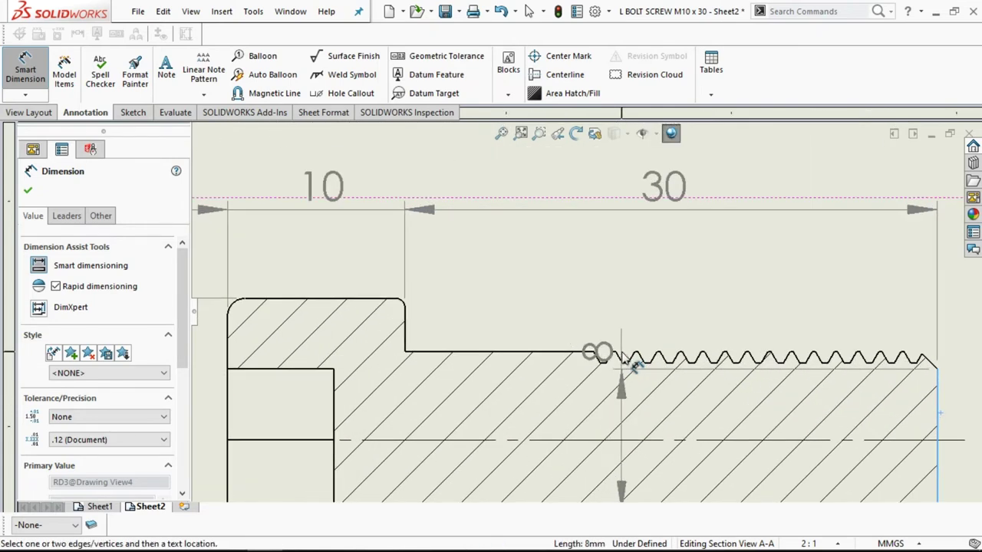
scroll(605, 350, down, 1)
scroll(594, 349, down, 1)
scroll(595, 341, down, 2)
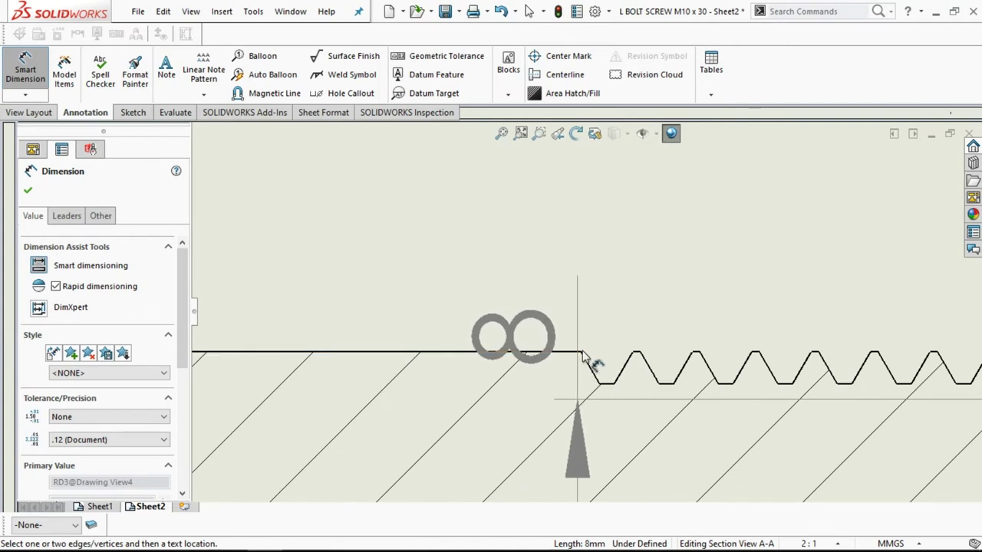
scroll(584, 354, down, 1)
scroll(584, 349, down, 1)
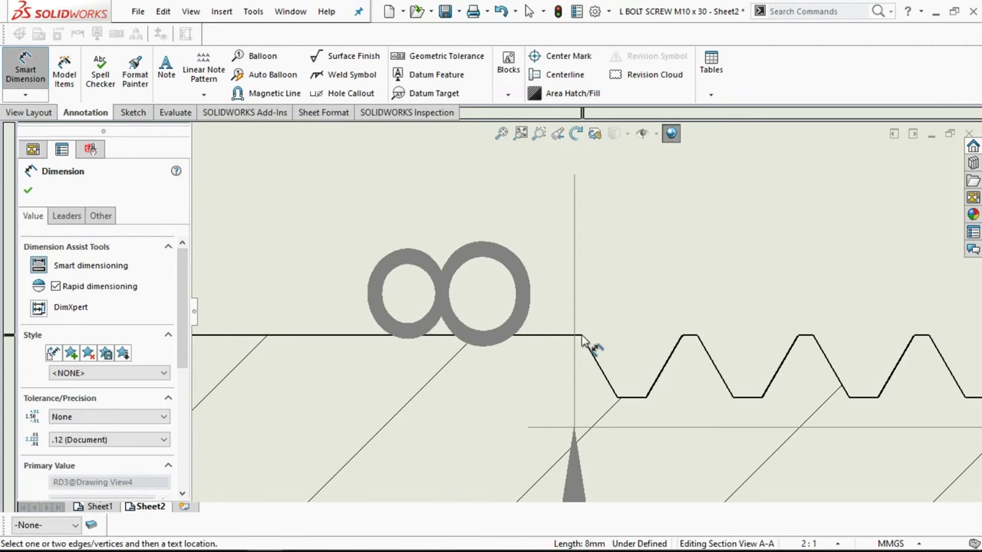
click(581, 337)
scroll(635, 309, up, 2)
scroll(635, 308, up, 2)
scroll(652, 302, up, 2)
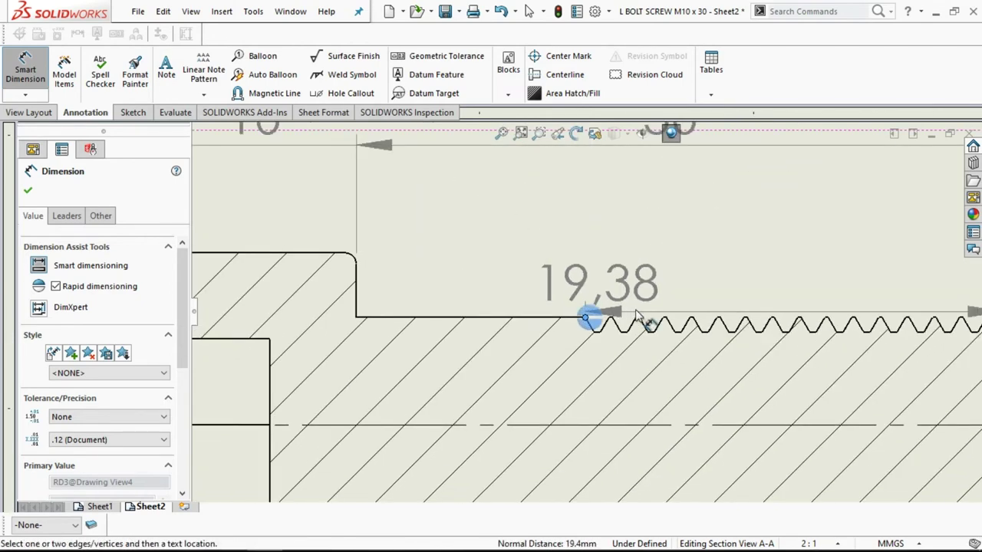
scroll(685, 288, up, 2)
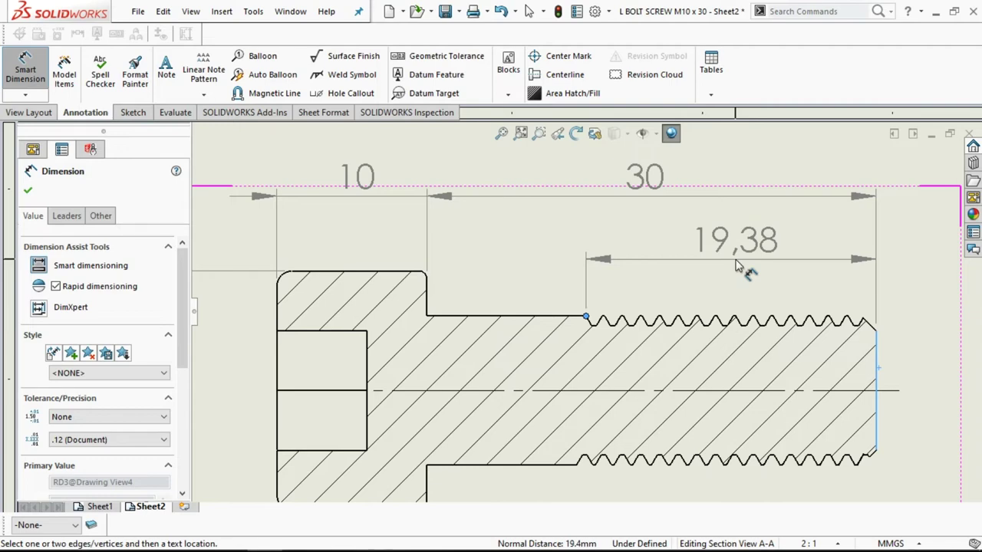
click(738, 268)
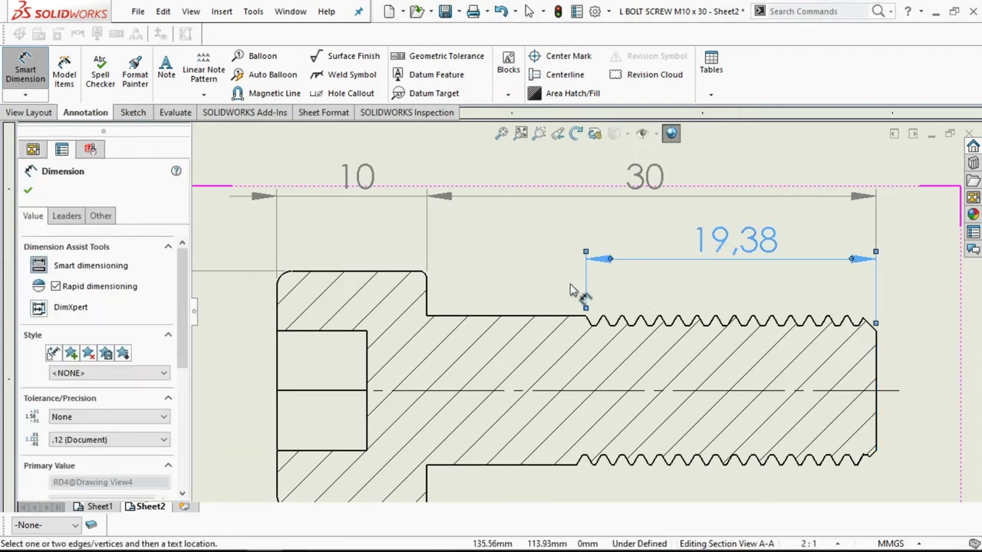
scroll(523, 305, down, 1)
scroll(516, 303, up, 3)
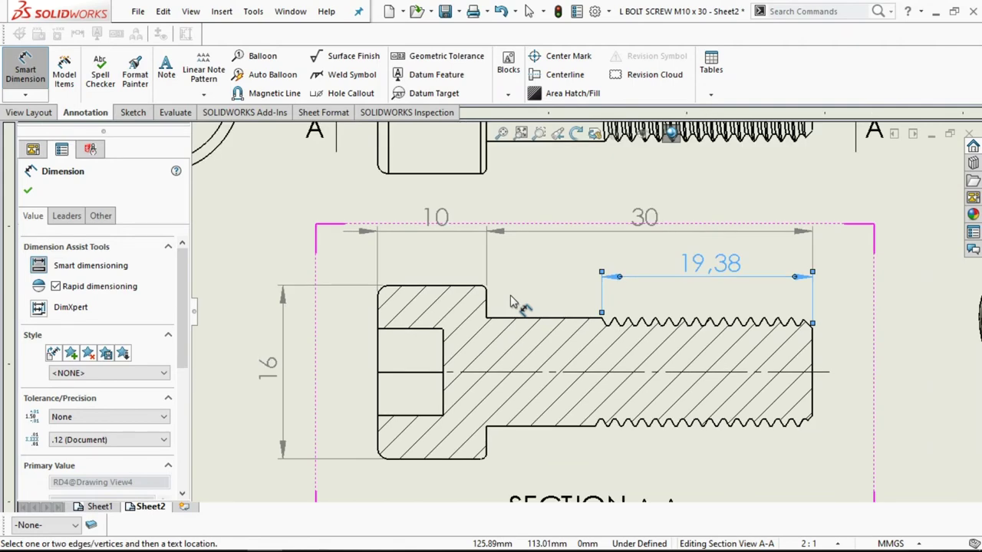
scroll(512, 302, up, 1)
scroll(421, 337, up, 1)
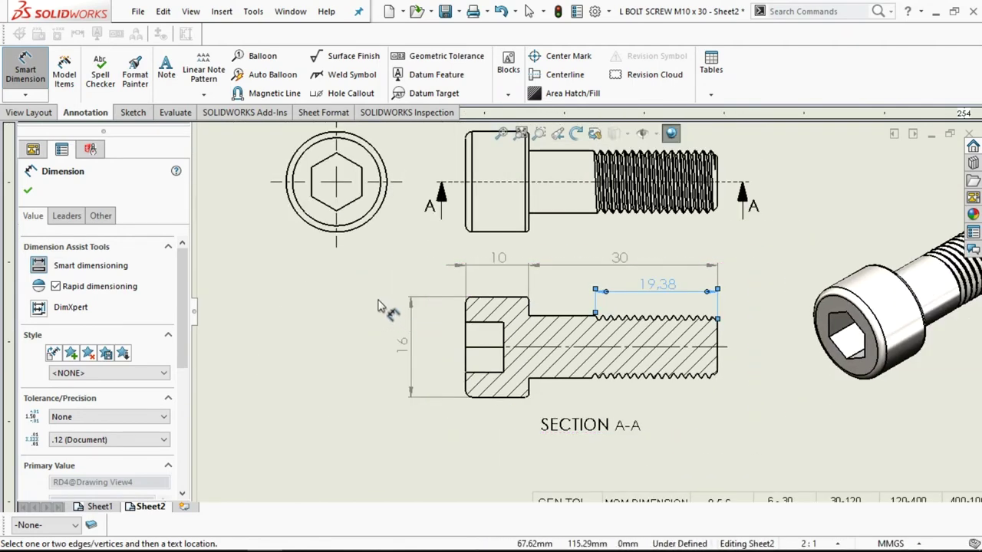
Delete the wrong 4,62 dimension from the end view
scroll(326, 211, down, 1)
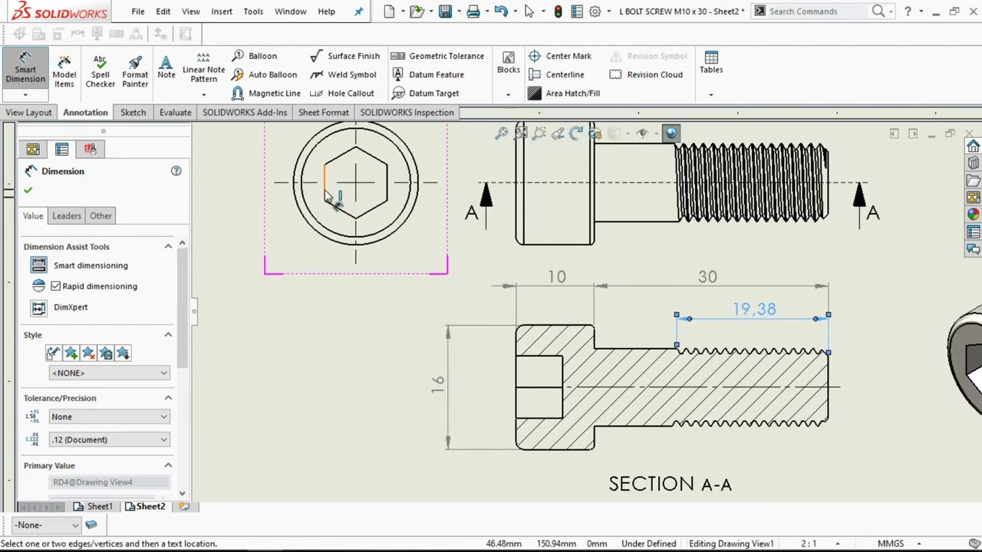
click(325, 192)
click(389, 193)
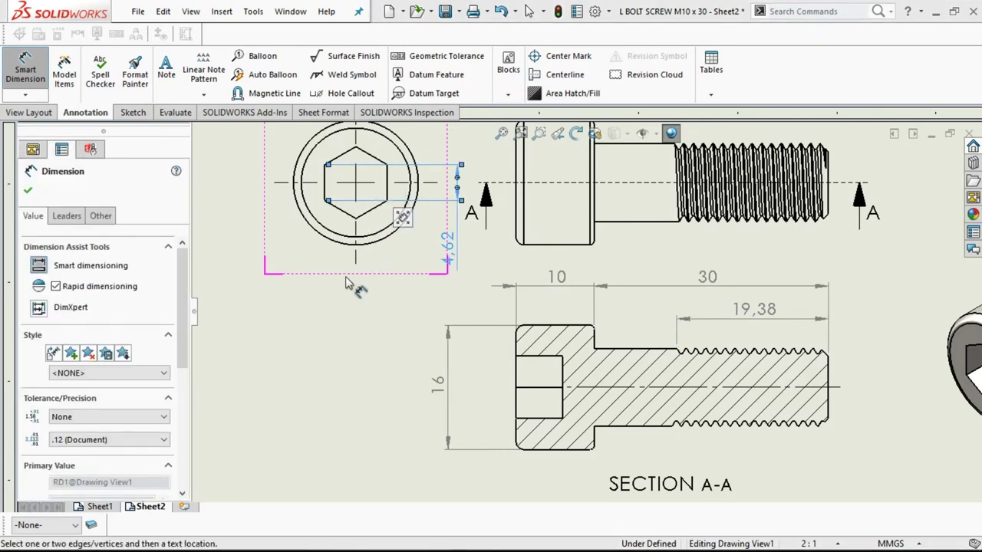
right_click(372, 315)
click(395, 373)
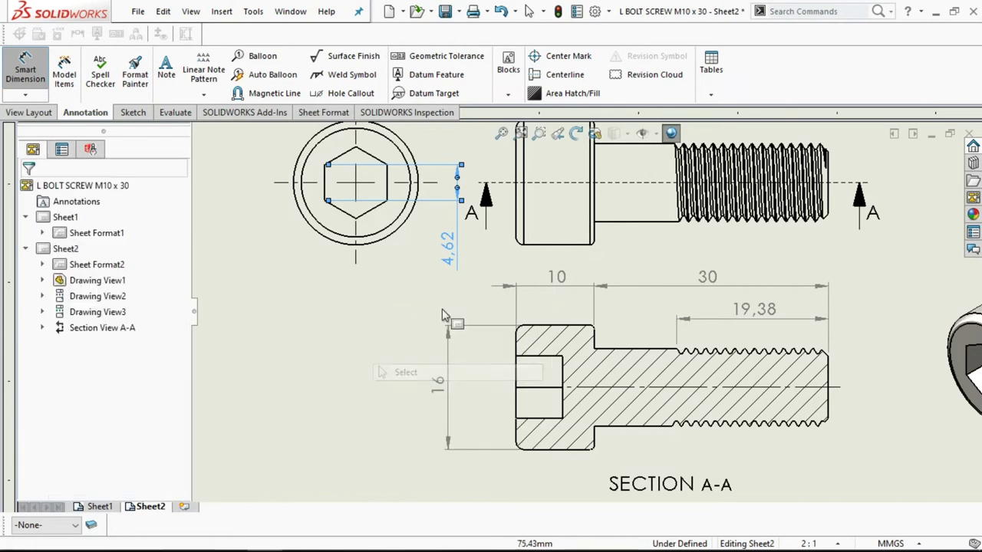
click(451, 262)
key(Delete)
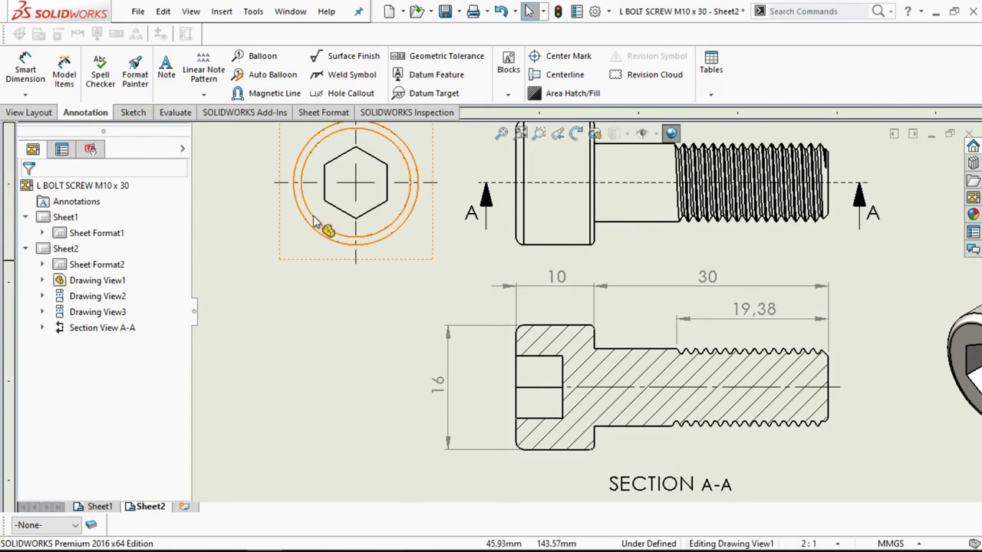
Dimension the hex socket across opposite flats as 8 below the end view
click(28, 67)
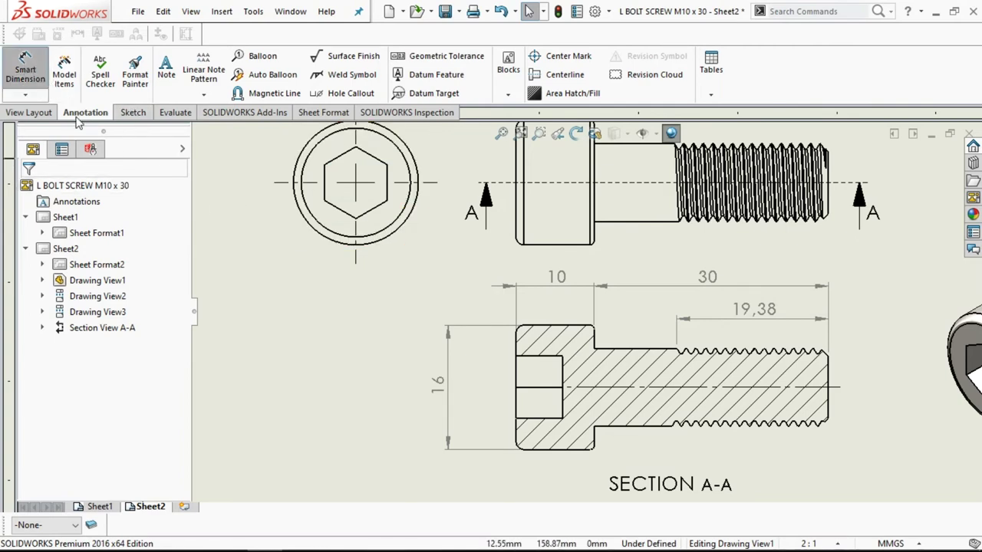
click(380, 201)
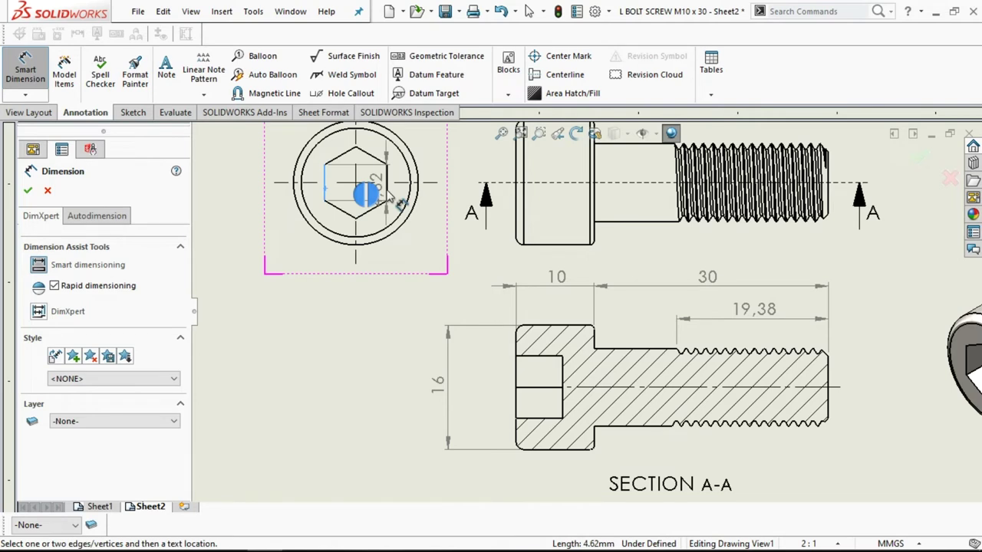
click(388, 192)
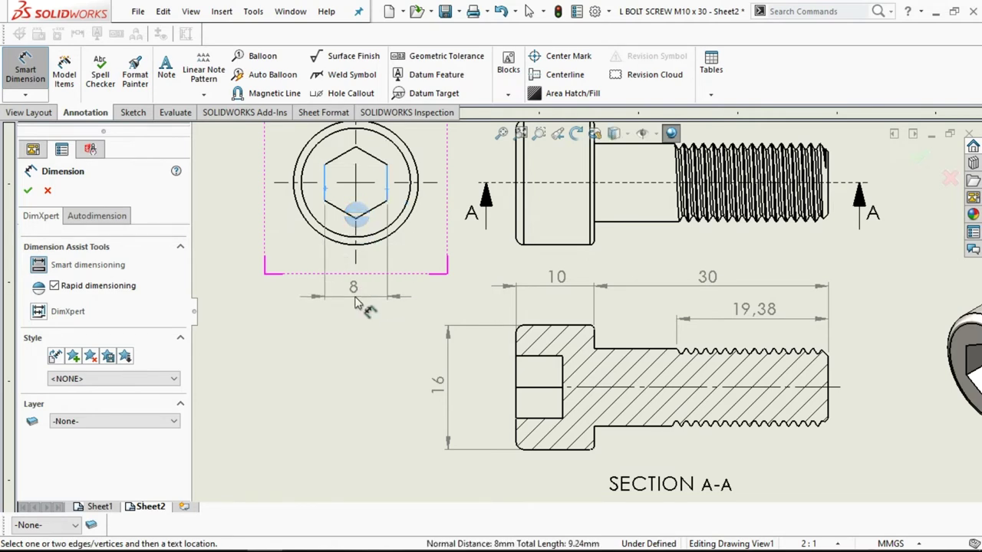
click(355, 305)
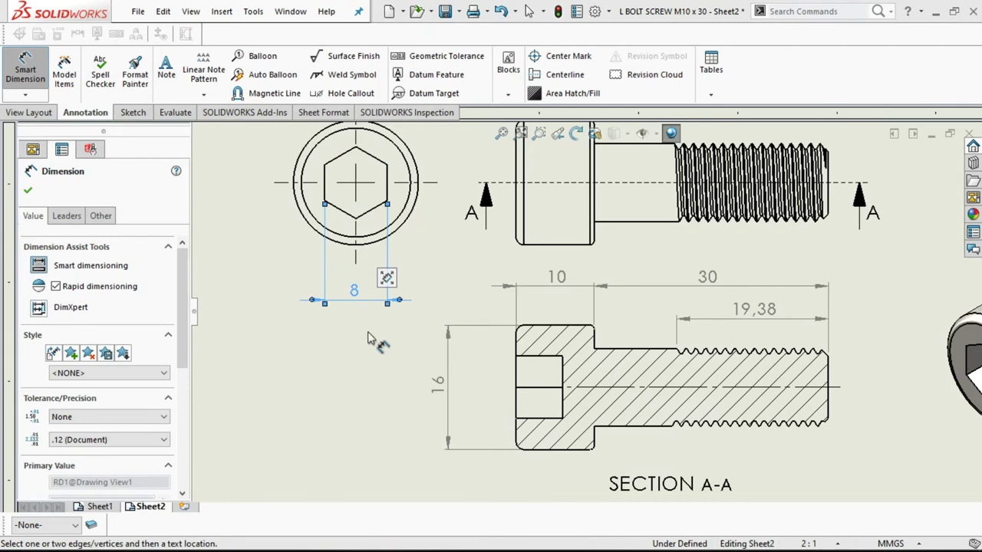
key(f)
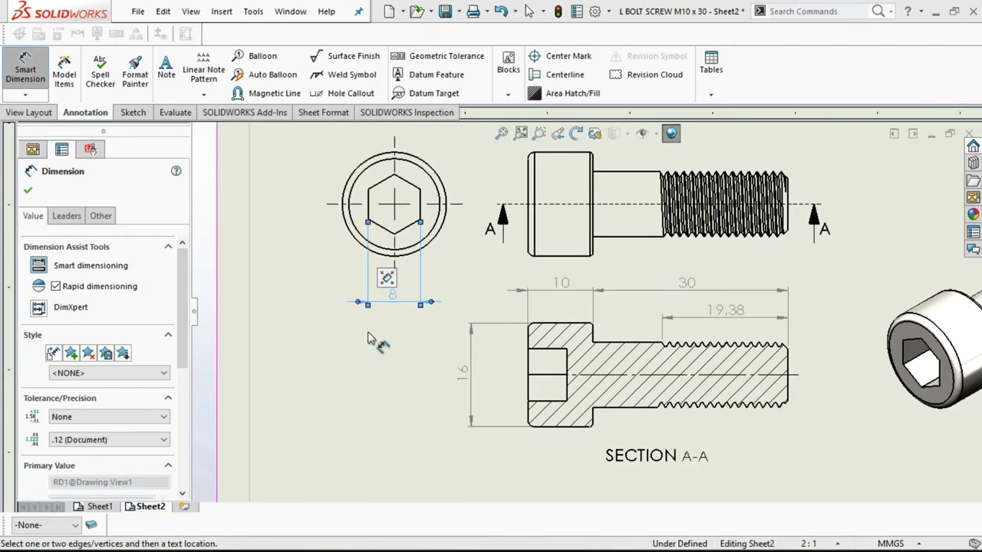
click(29, 193)
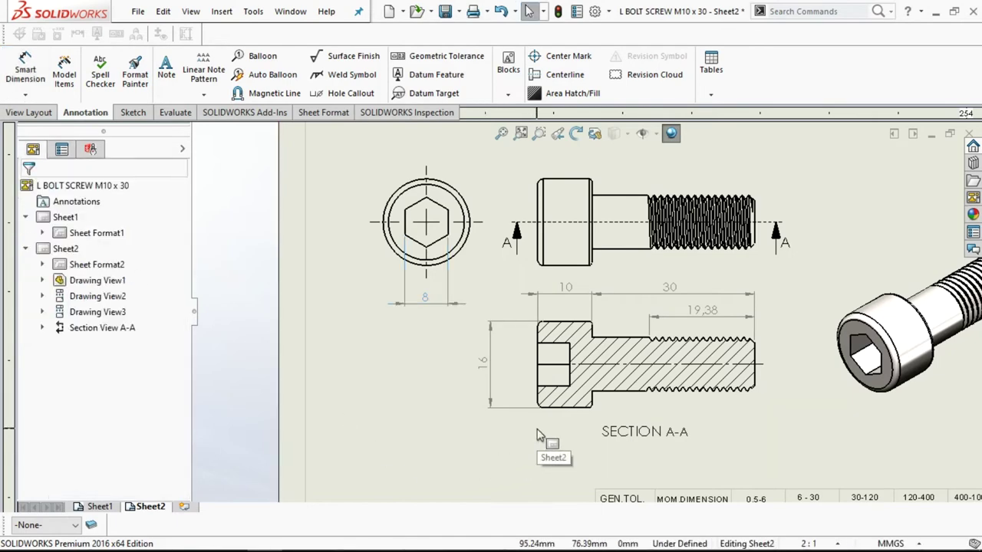
Prefix Section A-A's 16 head dimension with the diameter symbol
click(498, 351)
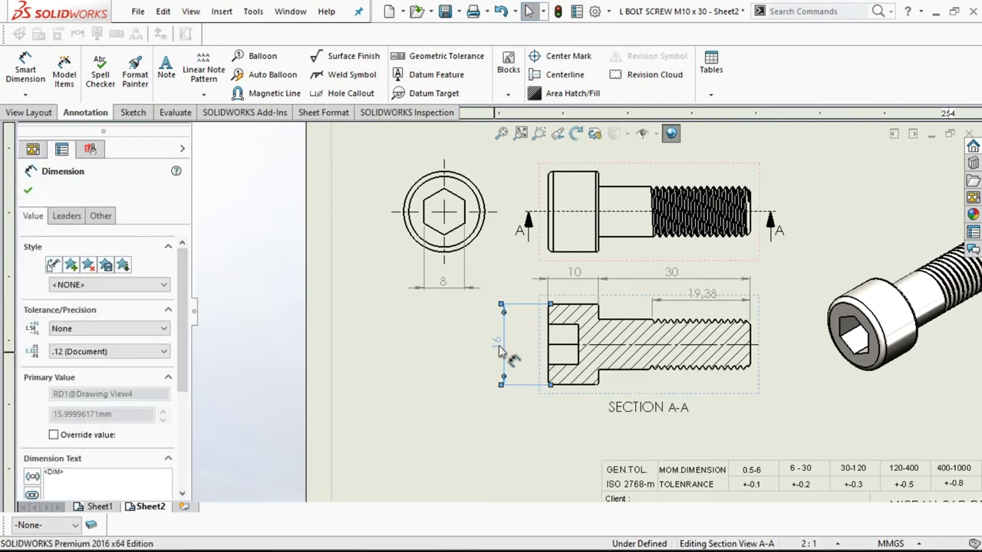
drag(185, 365, 183, 414)
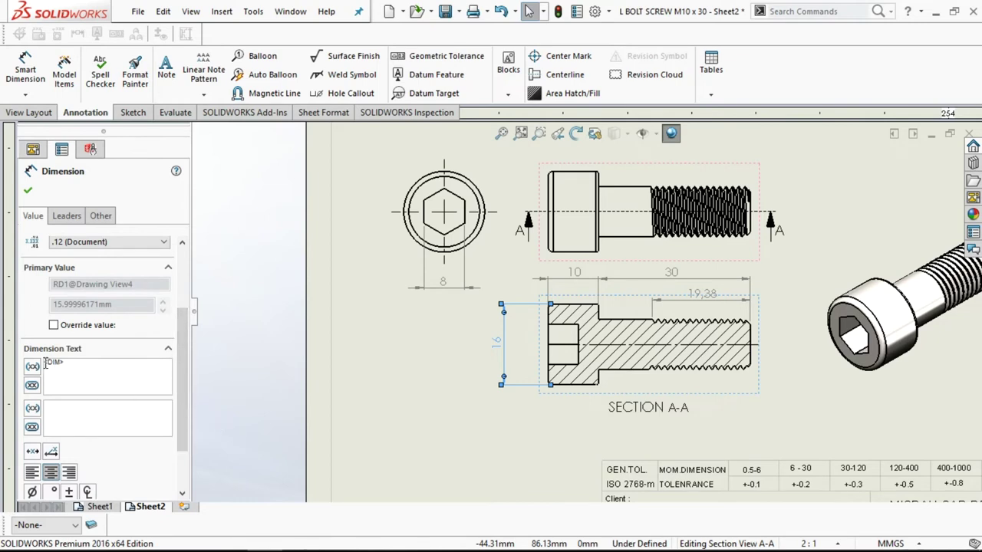
click(33, 492)
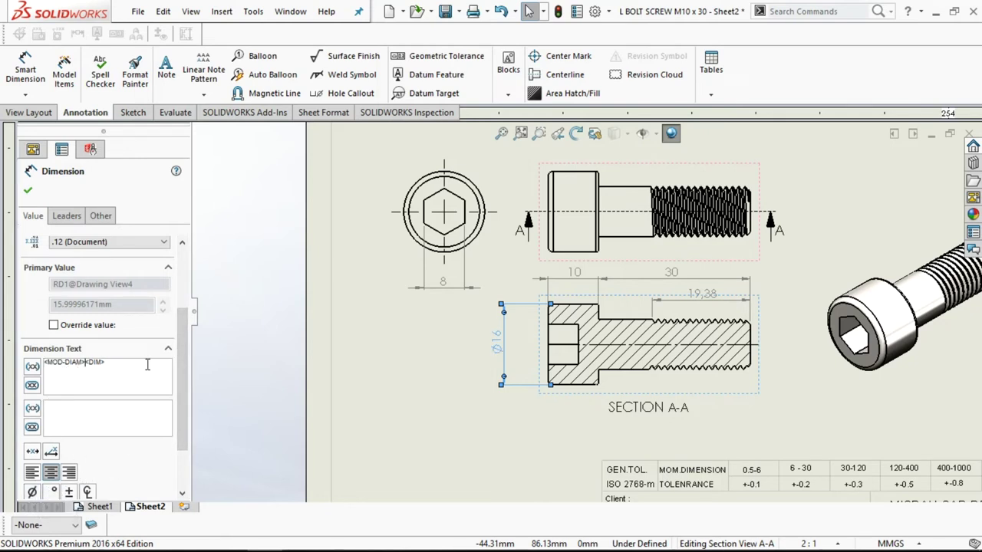
mouse_move(188, 370)
mouse_down()
mouse_move(189, 421)
mouse_move(181, 369)
mouse_up()
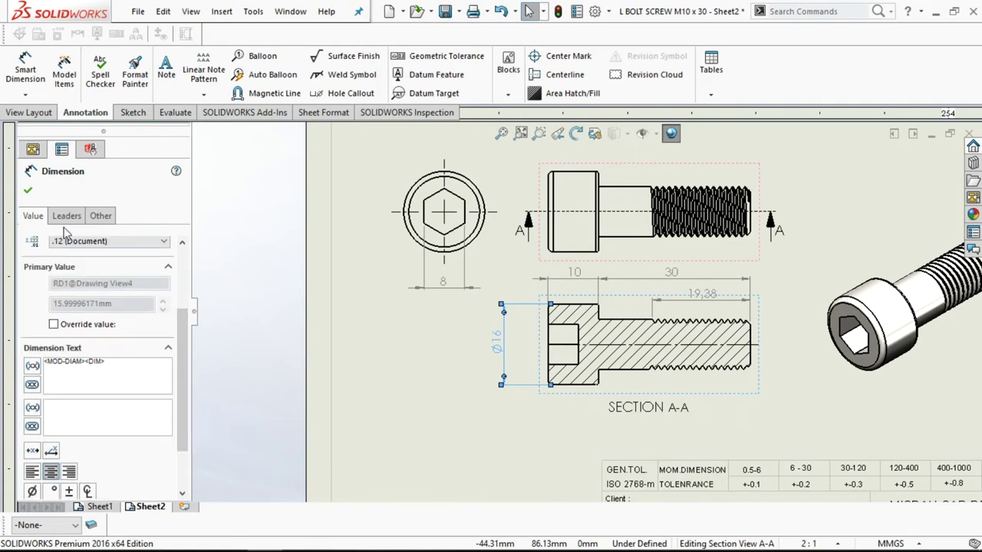
click(27, 193)
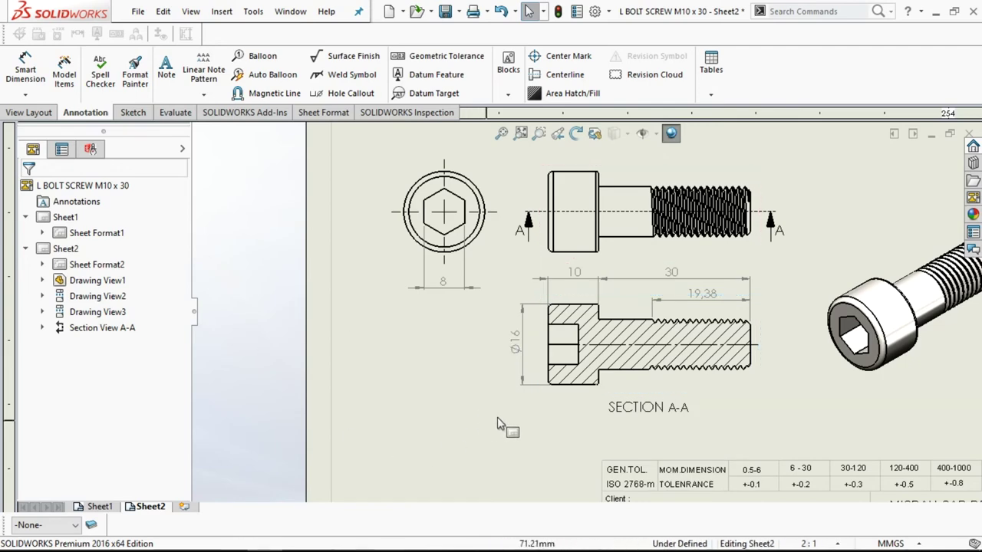
scroll(800, 374, down, 1)
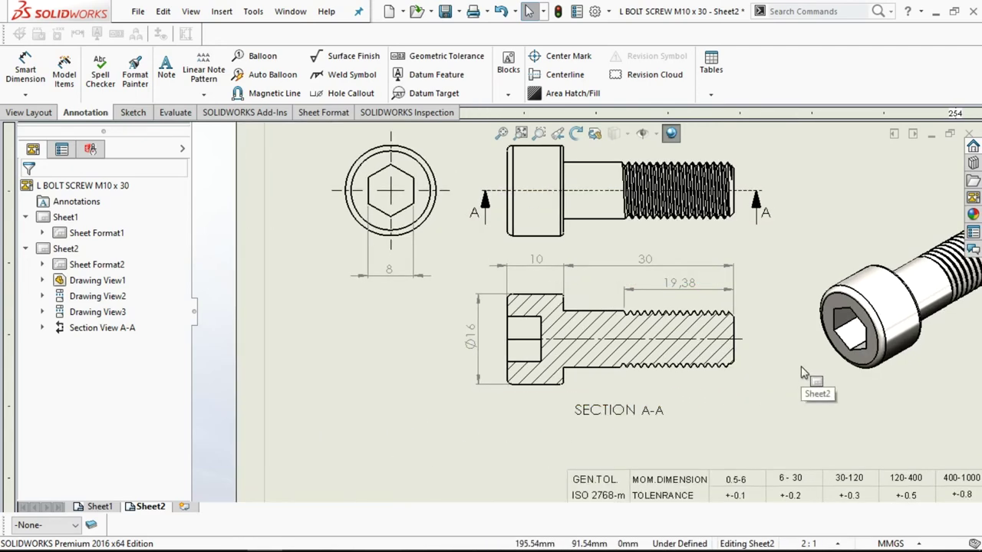
scroll(801, 374, up, 1)
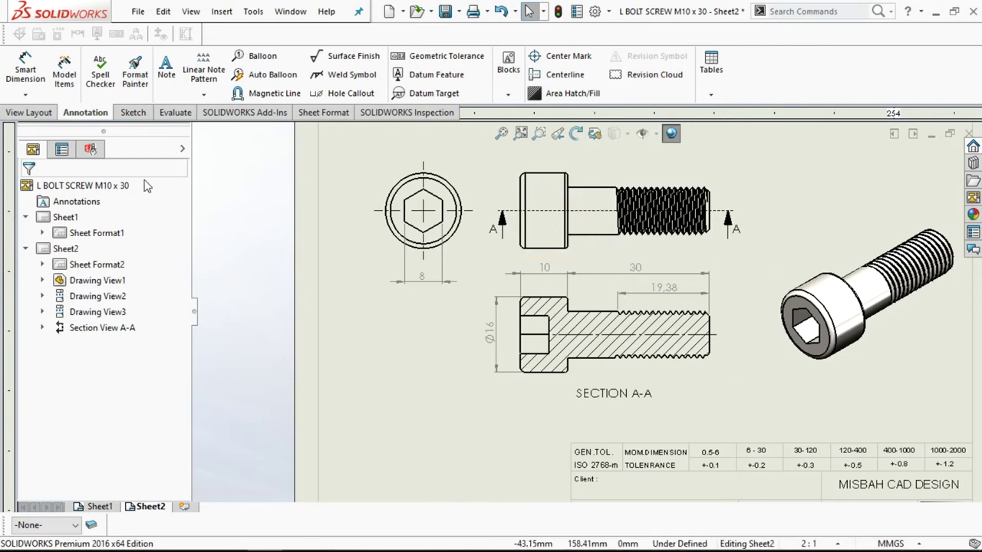
Dimension the shank diameter as Ø10 between its top and bottom edges in the side view
click(40, 84)
scroll(587, 218, down, 1)
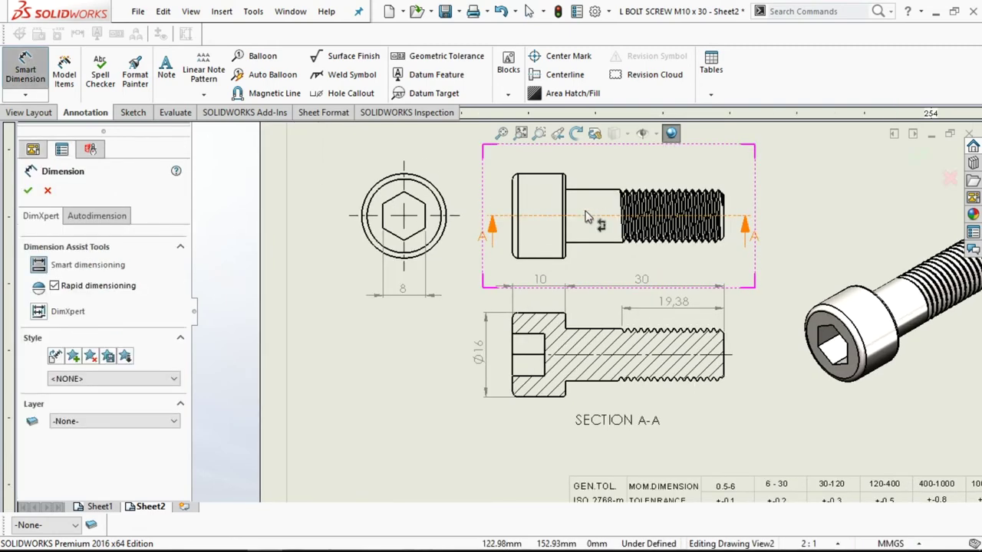
scroll(588, 215, down, 1)
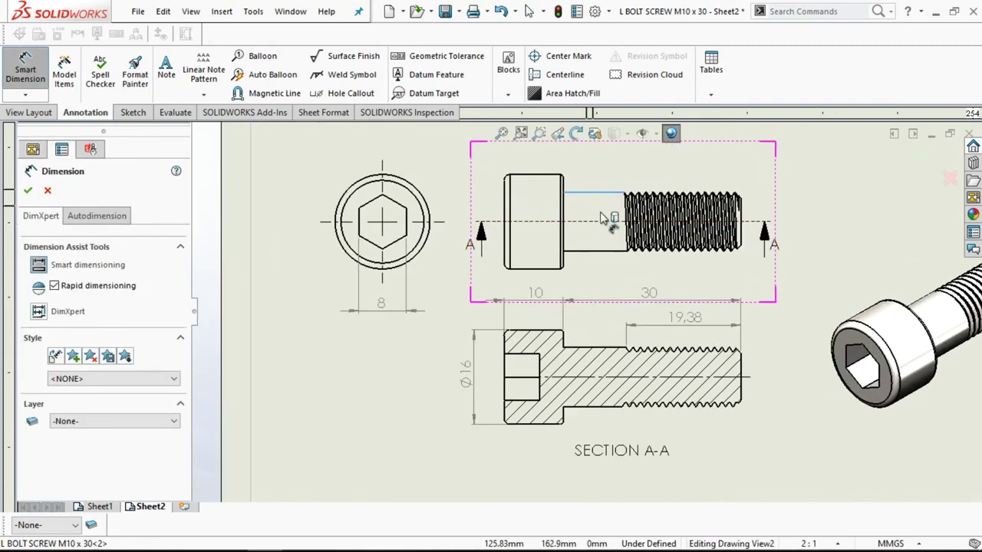
click(594, 198)
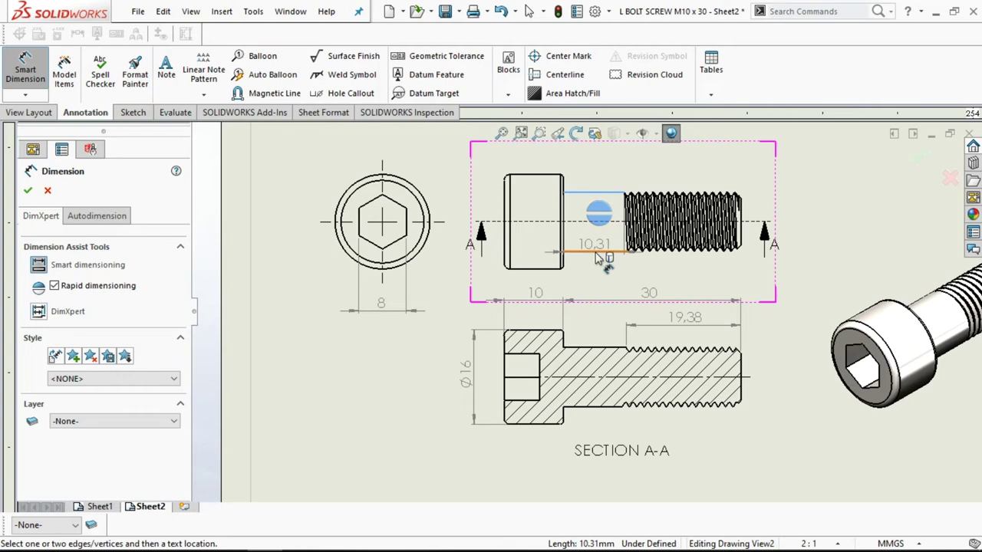
click(598, 251)
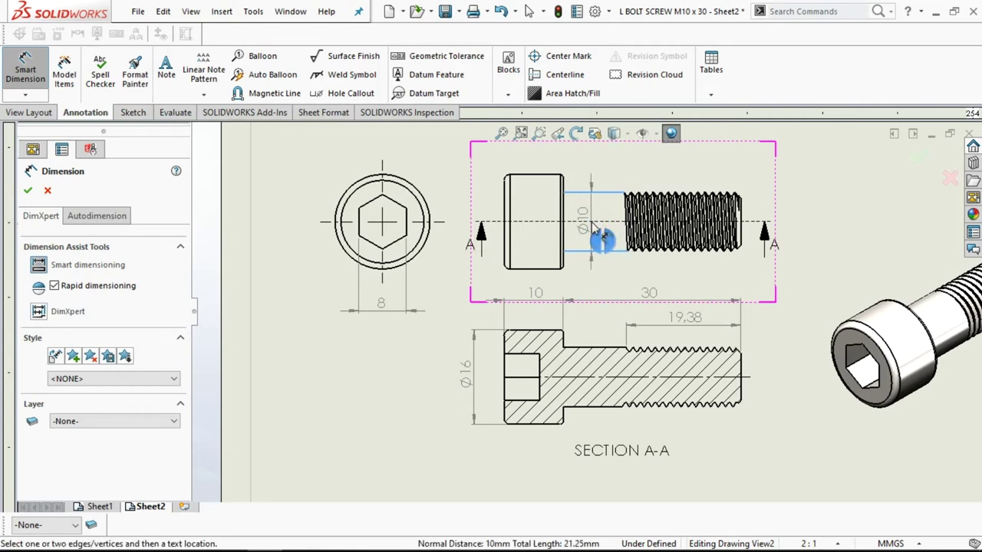
click(593, 228)
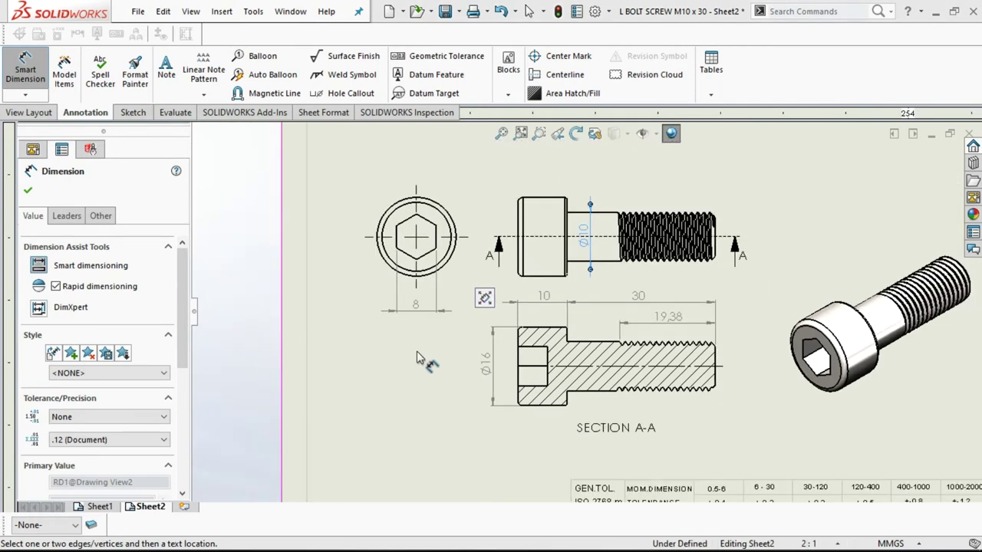
key(Escape)
key(Escape)
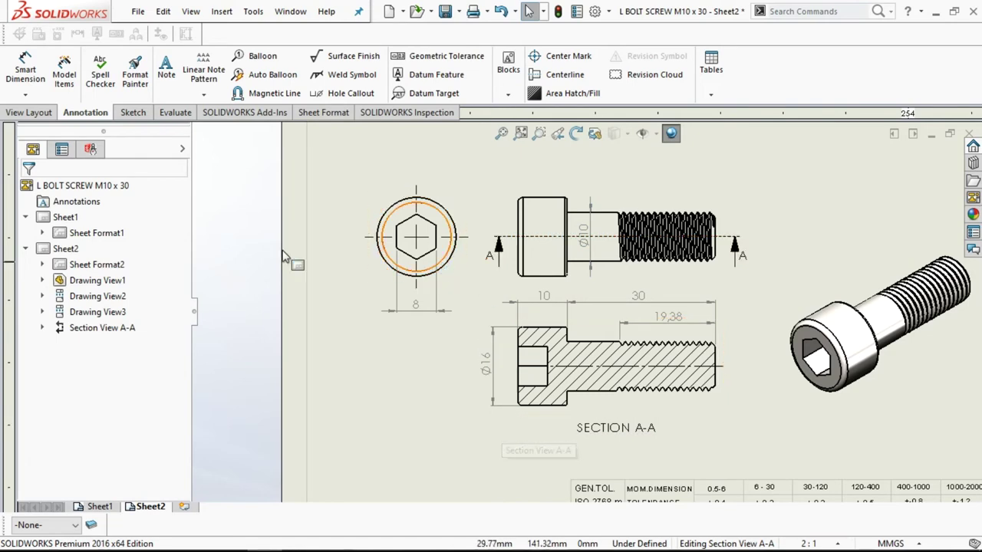
click(30, 70)
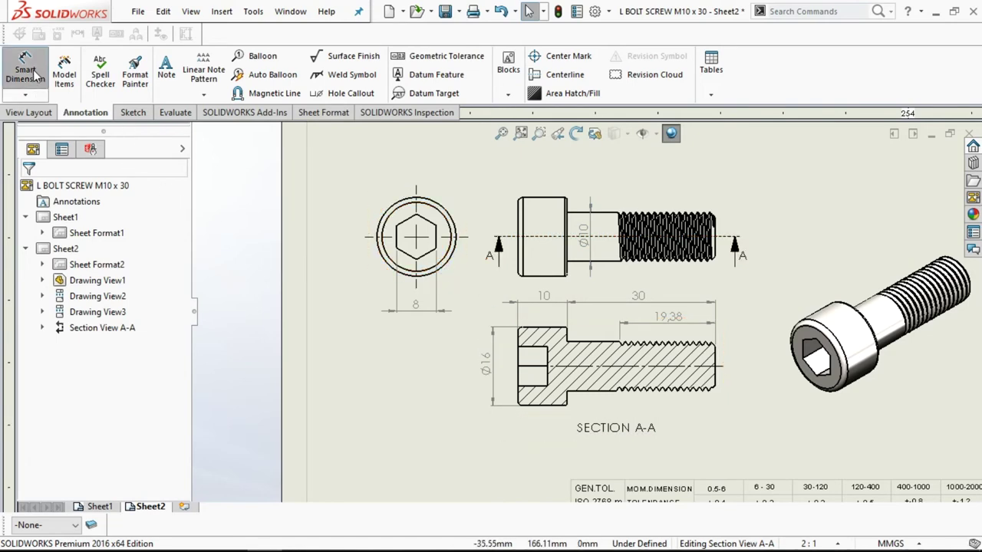
Add a 6 socket-depth dimension below Section A-A, from the socket's inner edge to the head's left edge
scroll(560, 391, down, 1)
scroll(564, 393, down, 1)
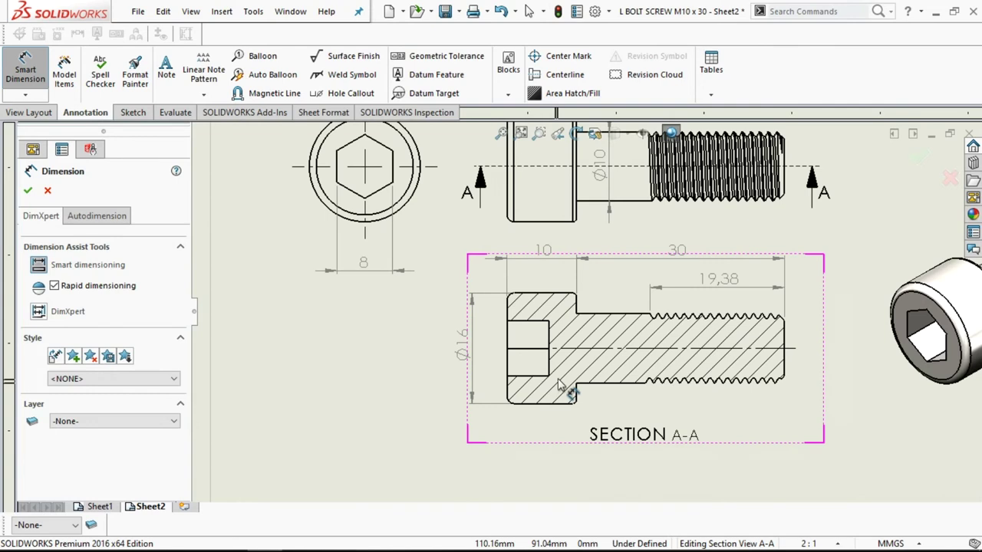
click(549, 367)
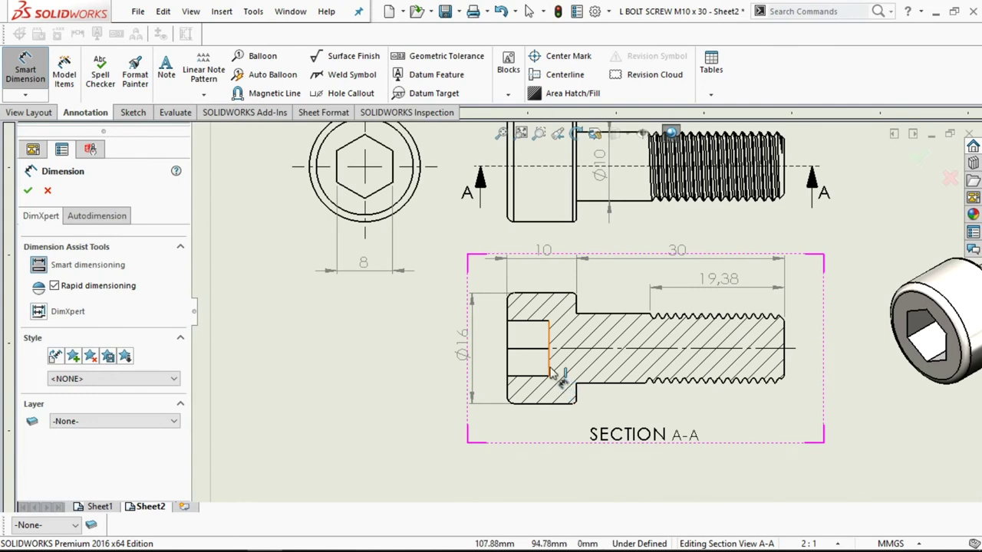
click(507, 383)
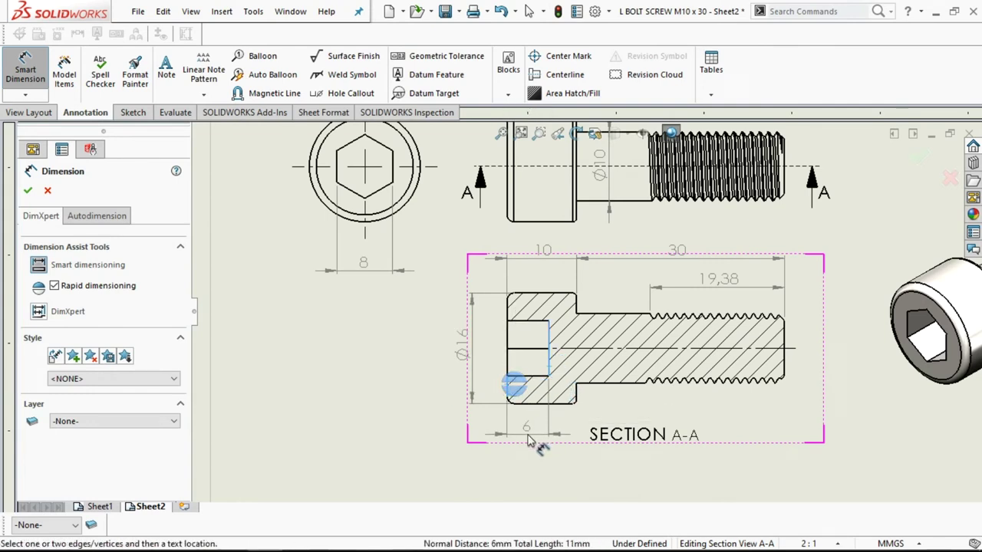
click(528, 440)
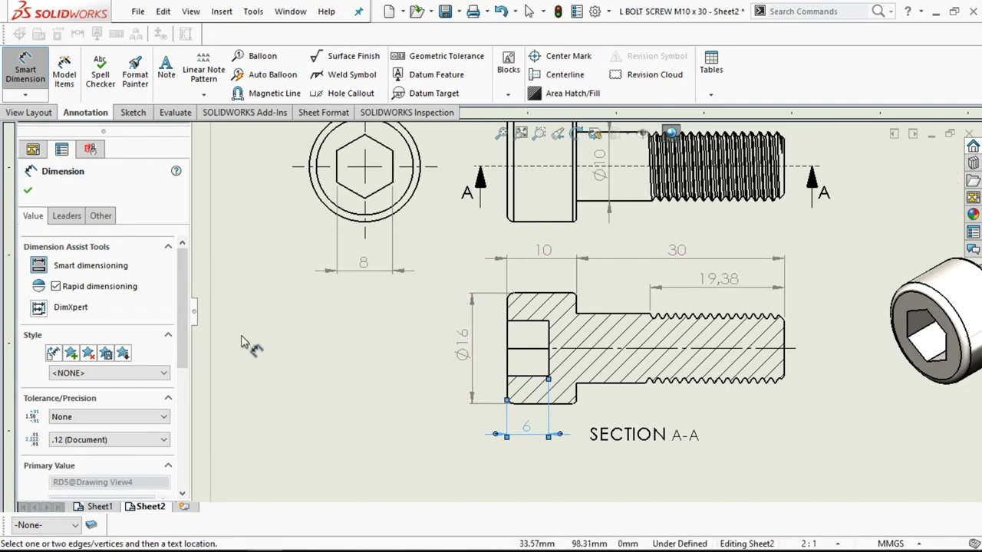
click(29, 193)
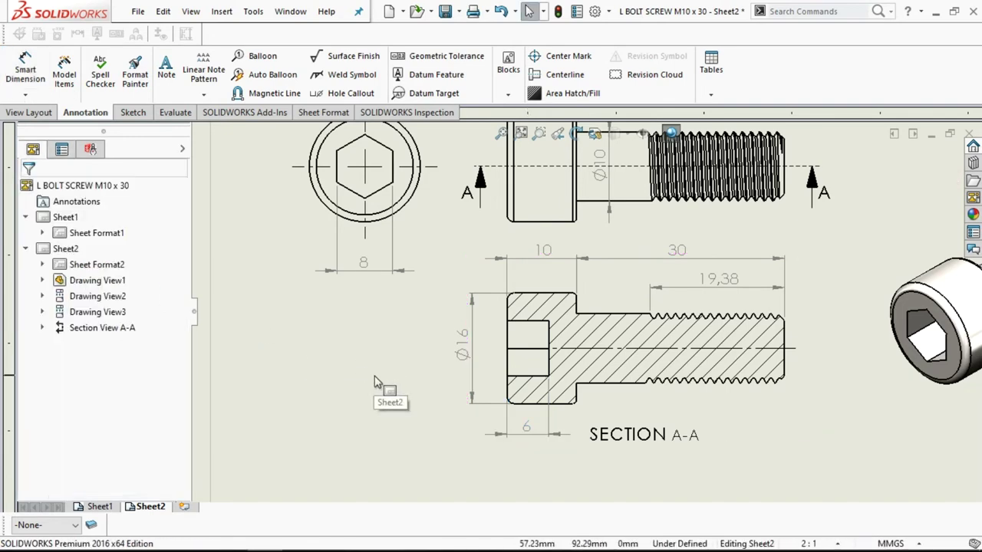
Zoom back out, then select the SECTION A-A view label and close its note settings
key(z)
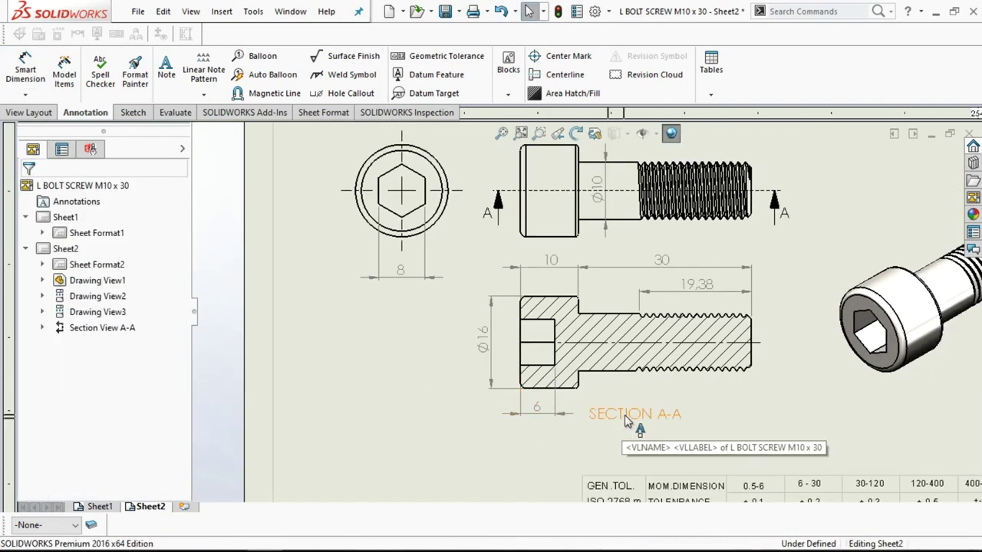
click(638, 421)
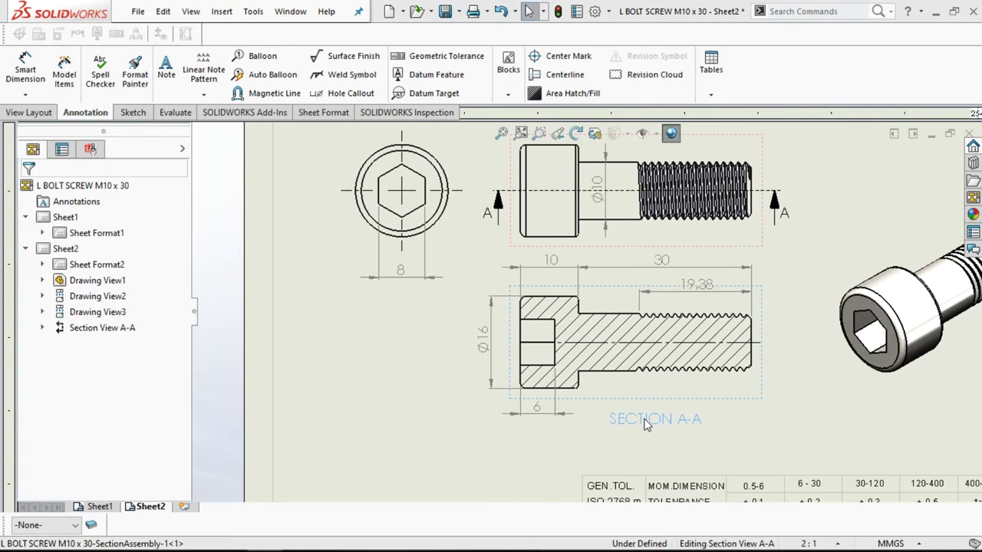
click(648, 422)
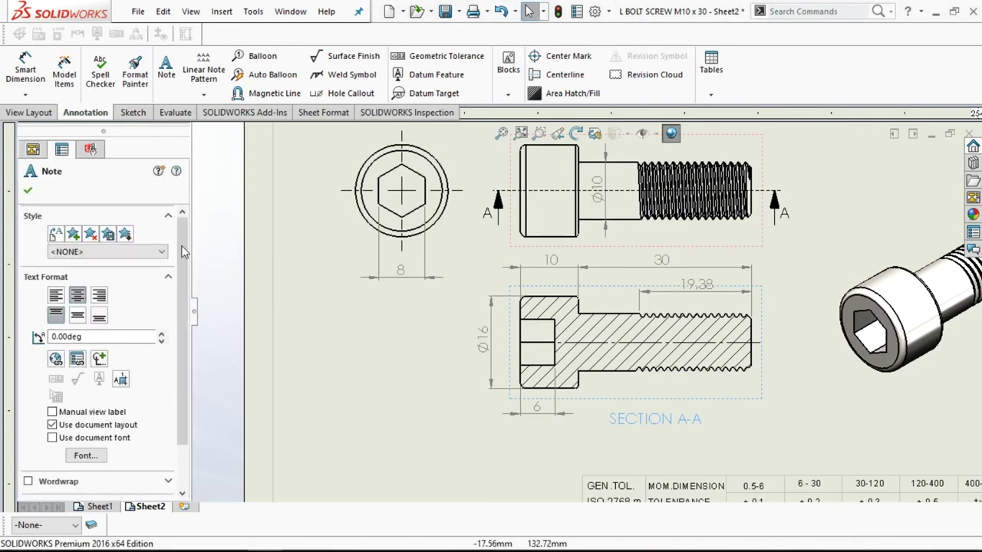
click(28, 193)
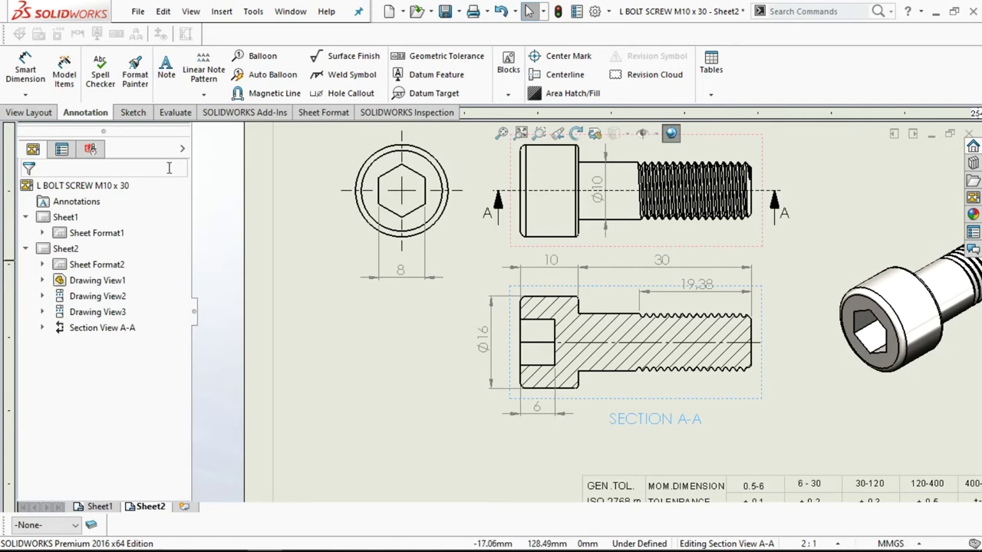
Circle the thread in Section A-A as a full-outline Detail B and place it lower left
click(40, 114)
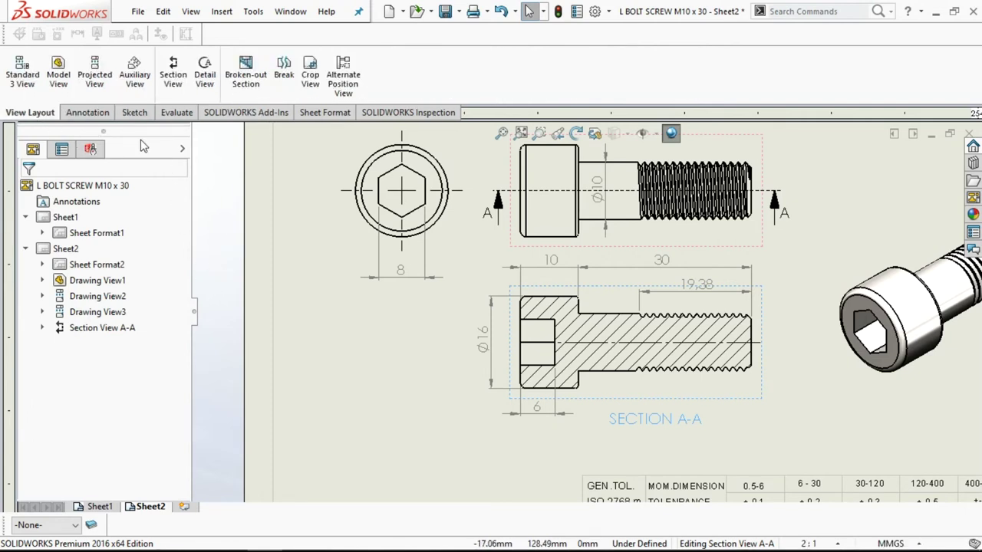
click(204, 69)
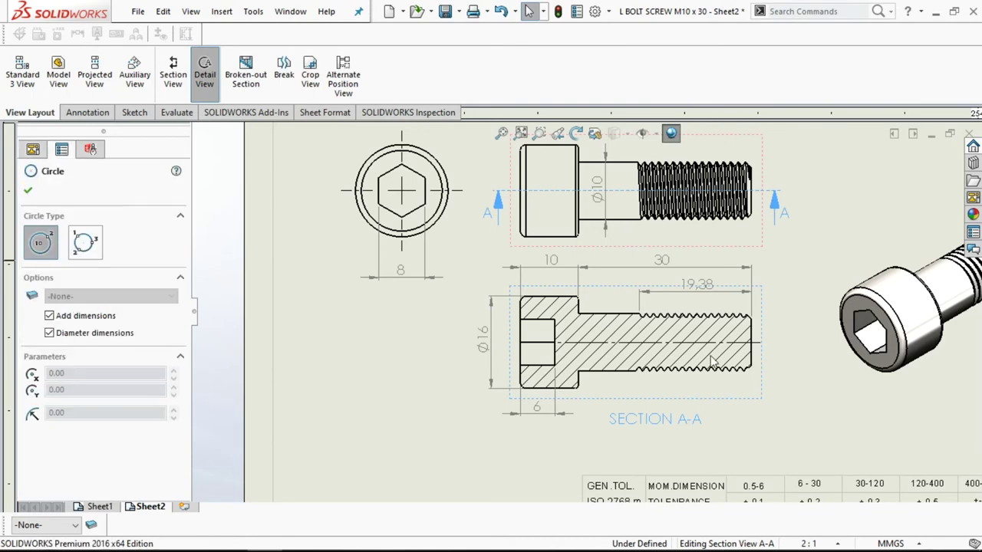
scroll(707, 391, down, 2)
scroll(706, 390, down, 1)
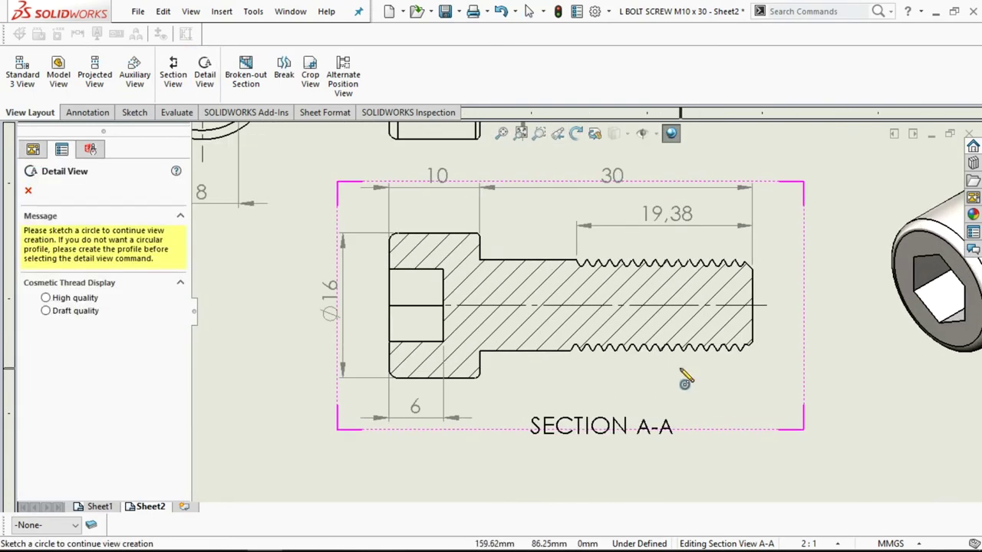
scroll(685, 383, down, 1)
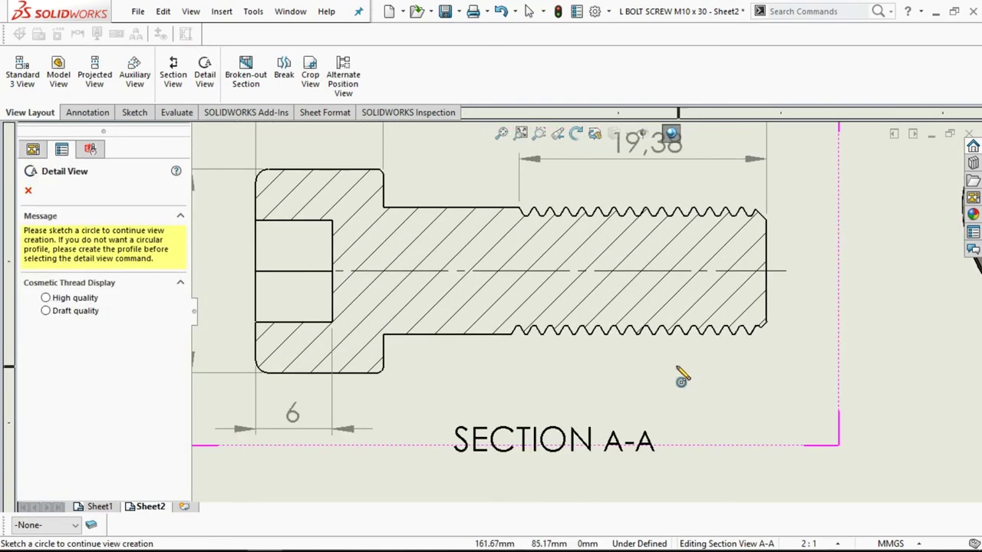
click(639, 314)
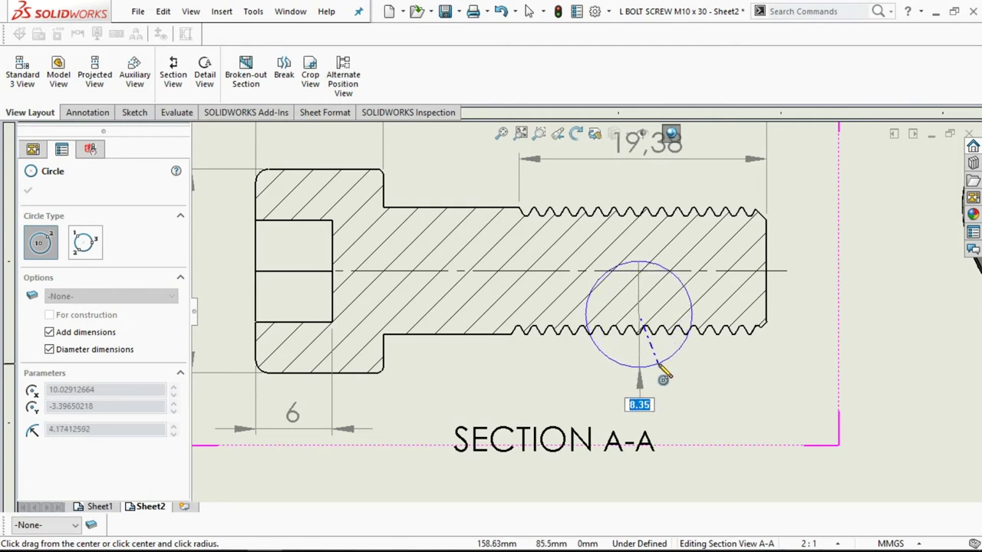
click(657, 366)
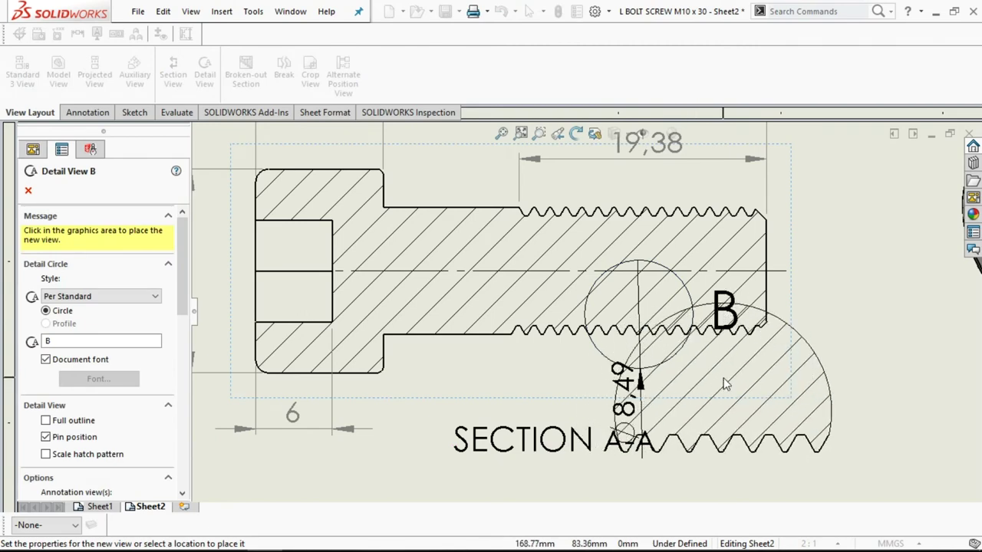
click(46, 421)
key(z)
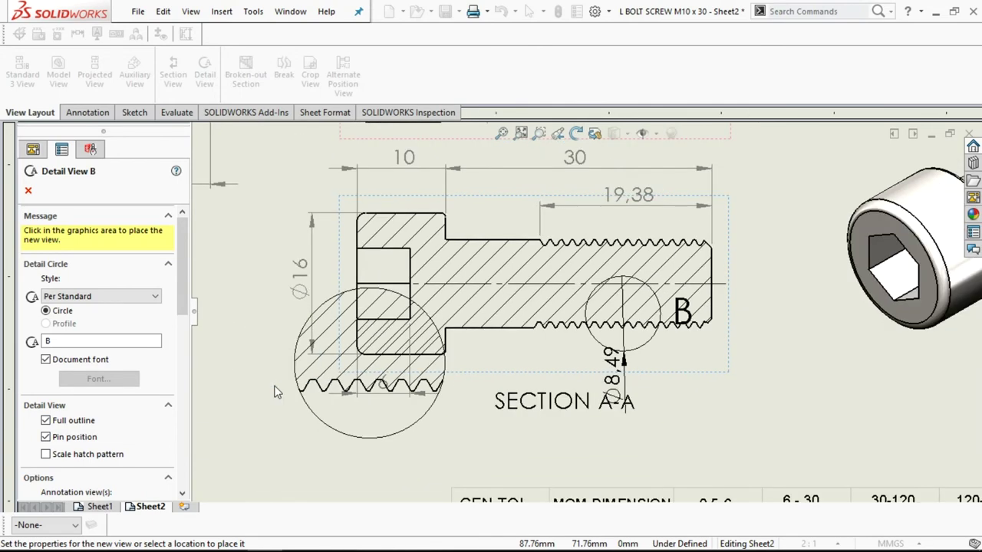
key(f)
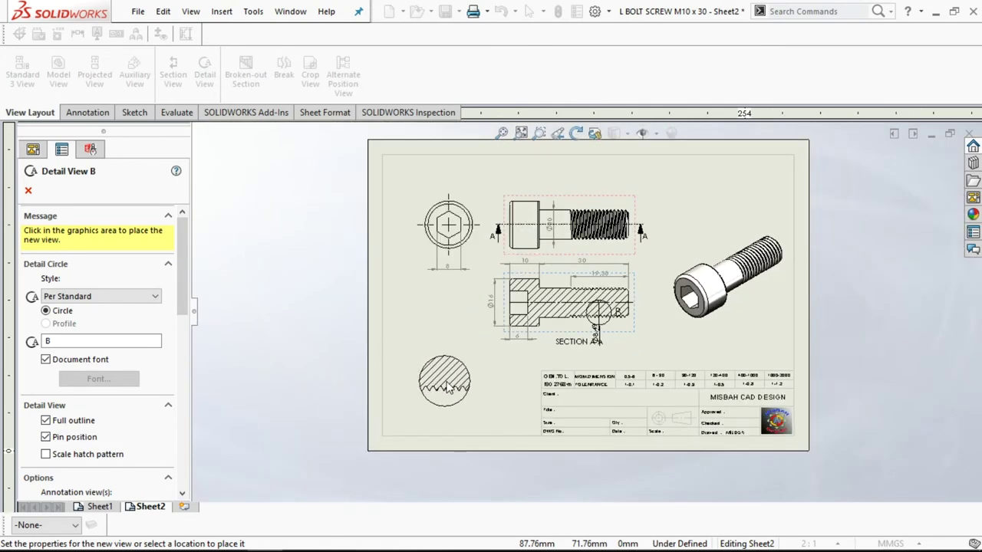
click(448, 389)
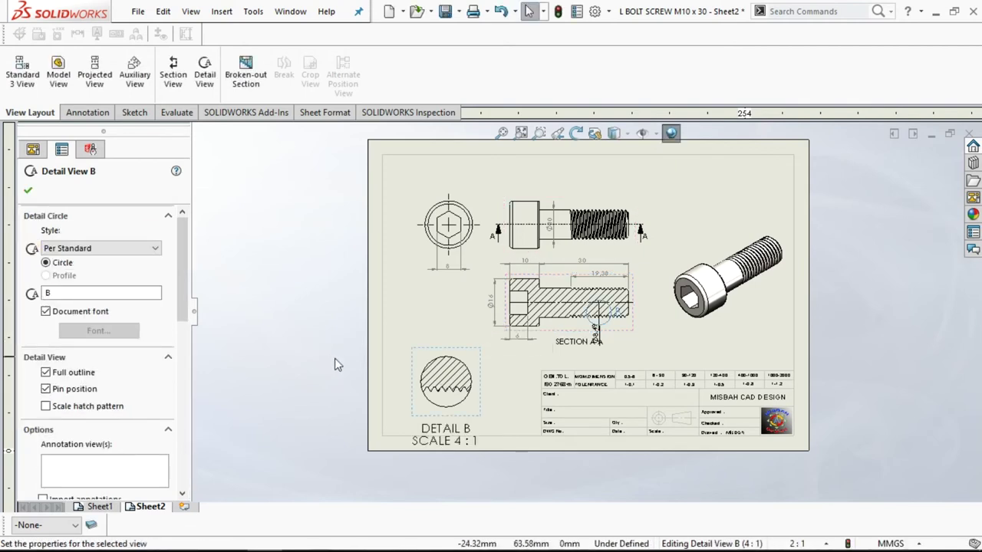
Give the detail label a custom font and nudge Detail B up and left
click(47, 313)
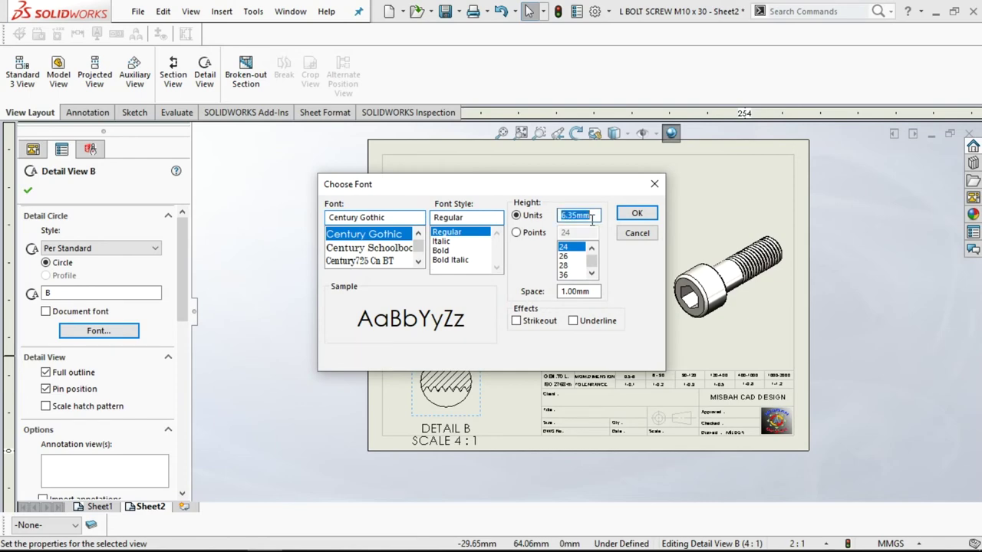
key(Return)
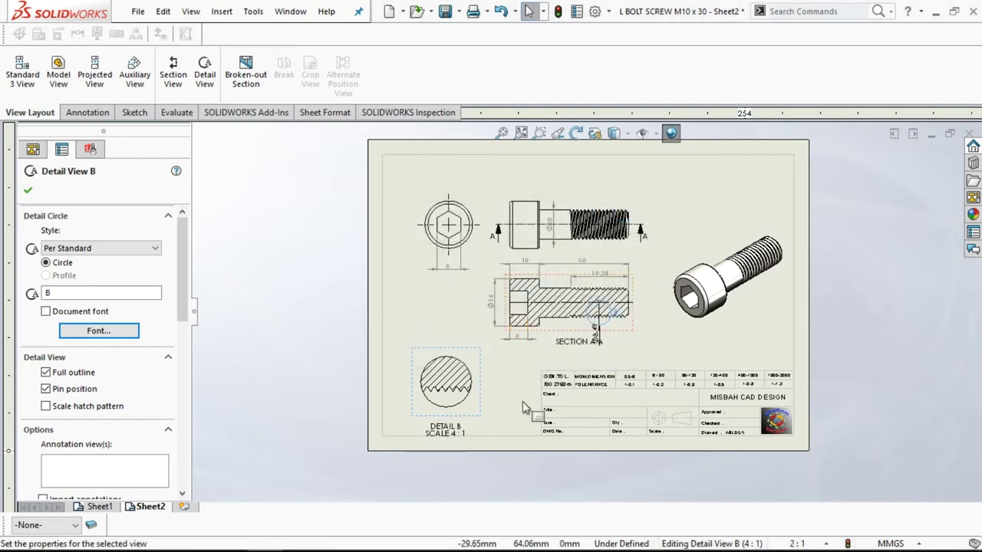
scroll(510, 411, down, 2)
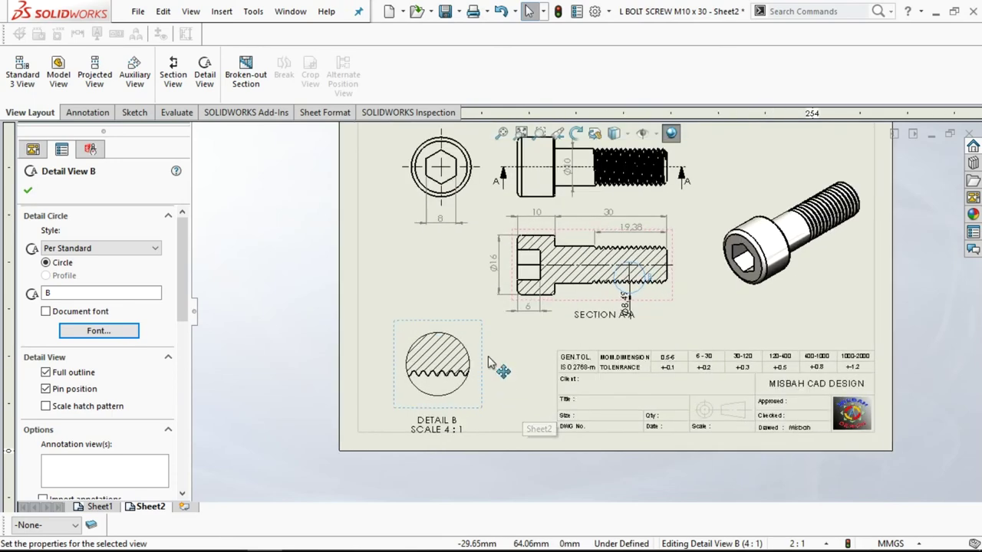
drag(482, 356, 473, 341)
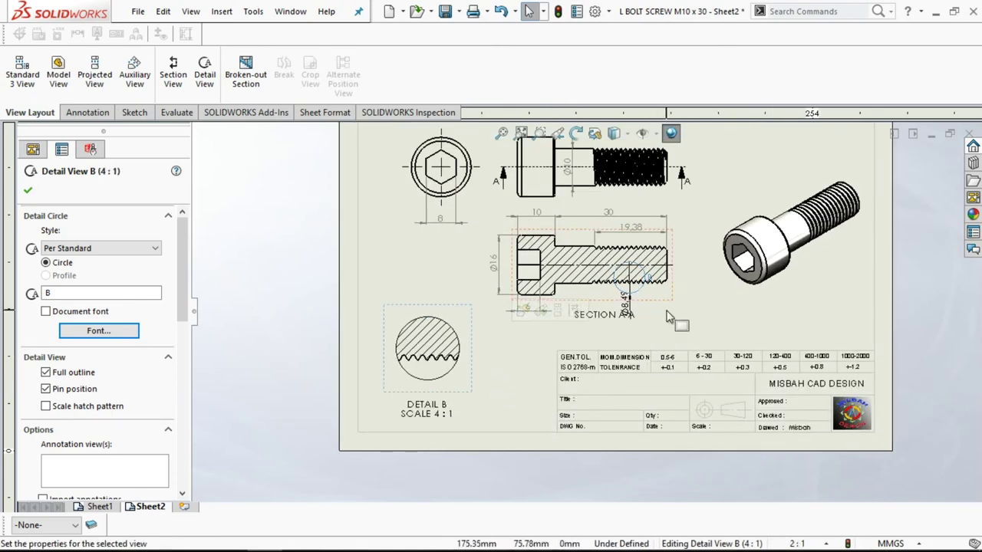
Move the B label beside the detail circle and confirm the 4:1 Detail B view
scroll(666, 314, down, 1)
scroll(644, 299, down, 1)
scroll(629, 272, down, 1)
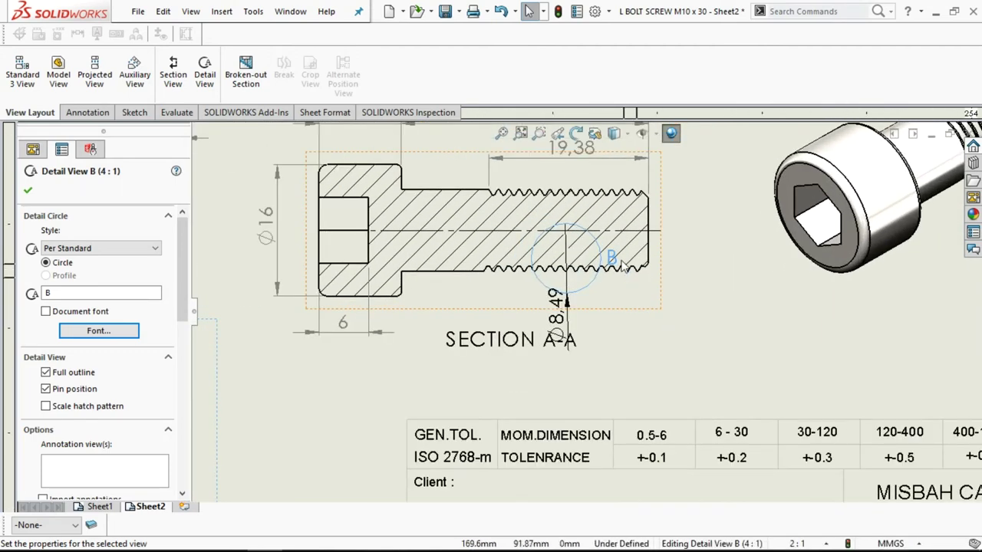
click(614, 260)
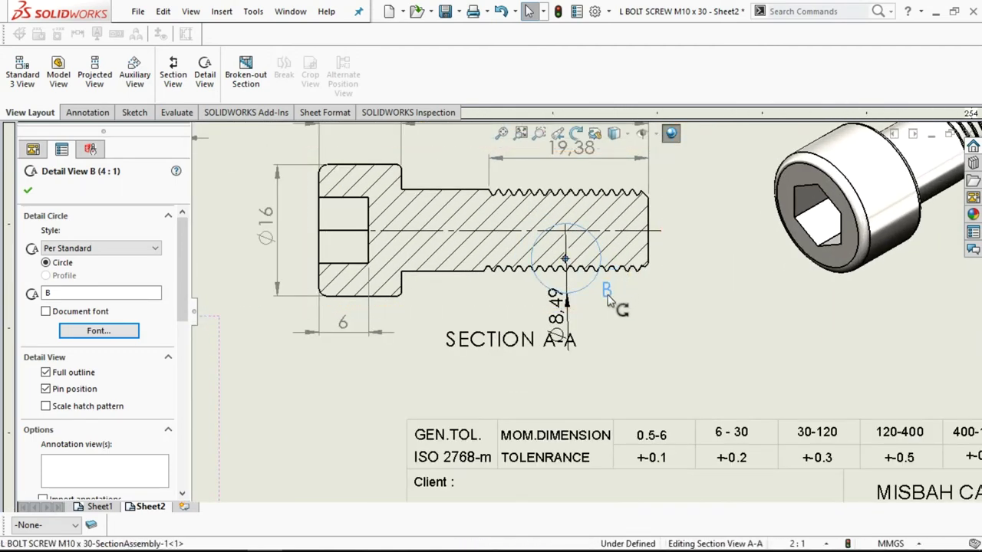
click(604, 302)
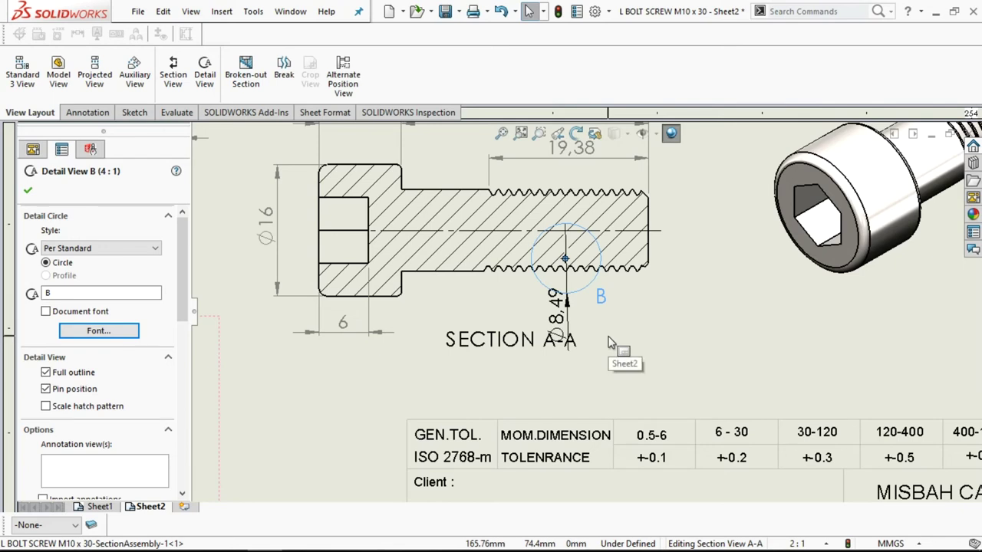
click(28, 191)
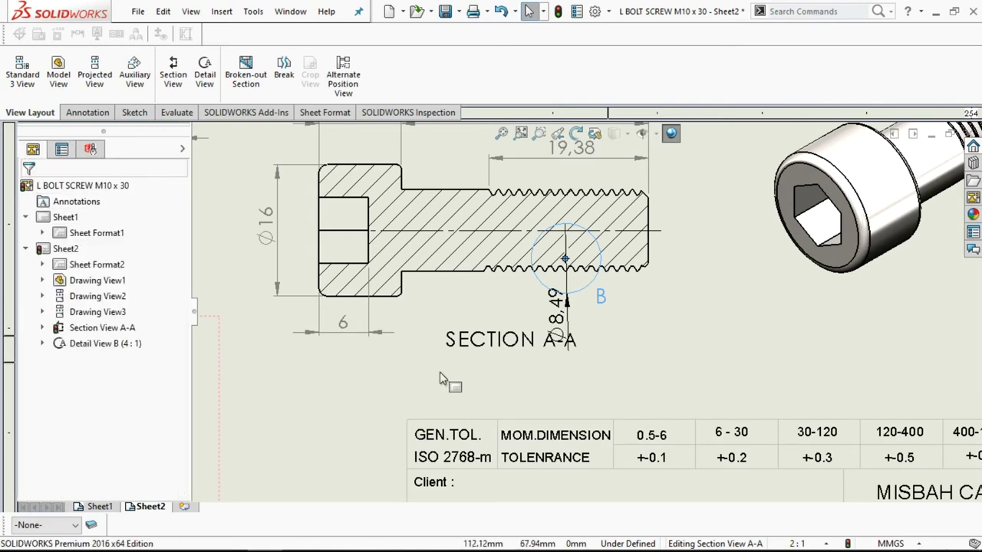
Delete the Ø8.49 dimension from Section A-A and zoom in on Detail B
click(562, 316)
key(Delete)
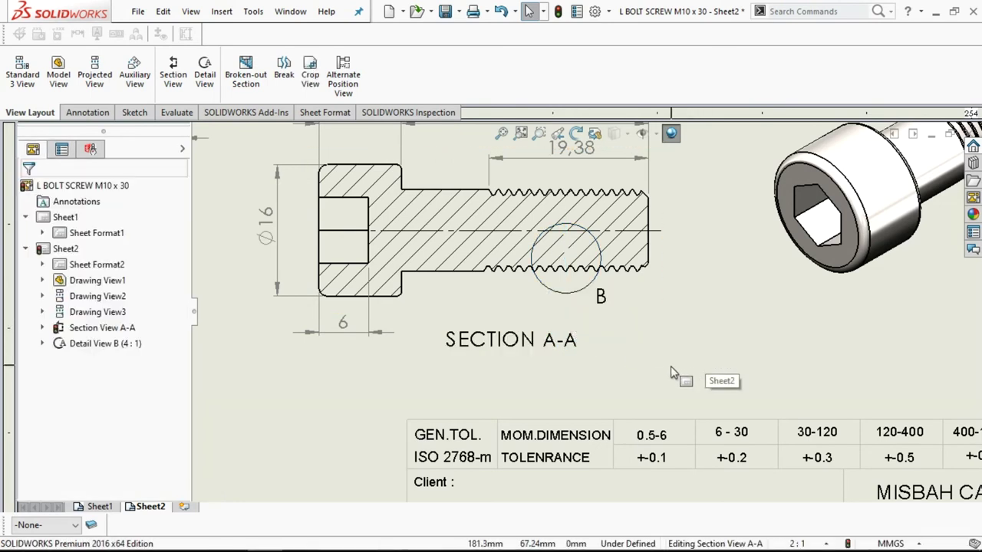
scroll(664, 362, up, 1)
scroll(664, 361, up, 1)
scroll(664, 359, up, 1)
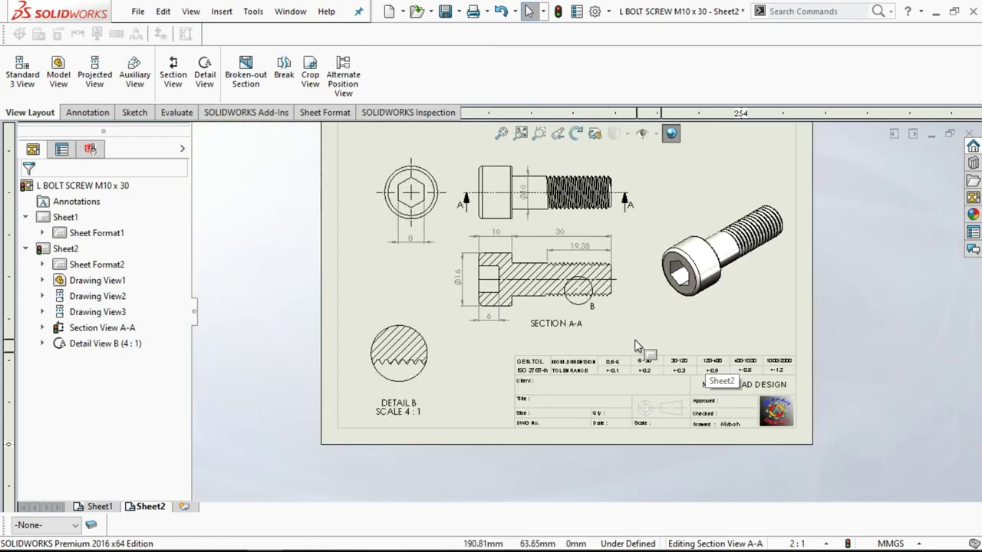
scroll(413, 415, down, 1)
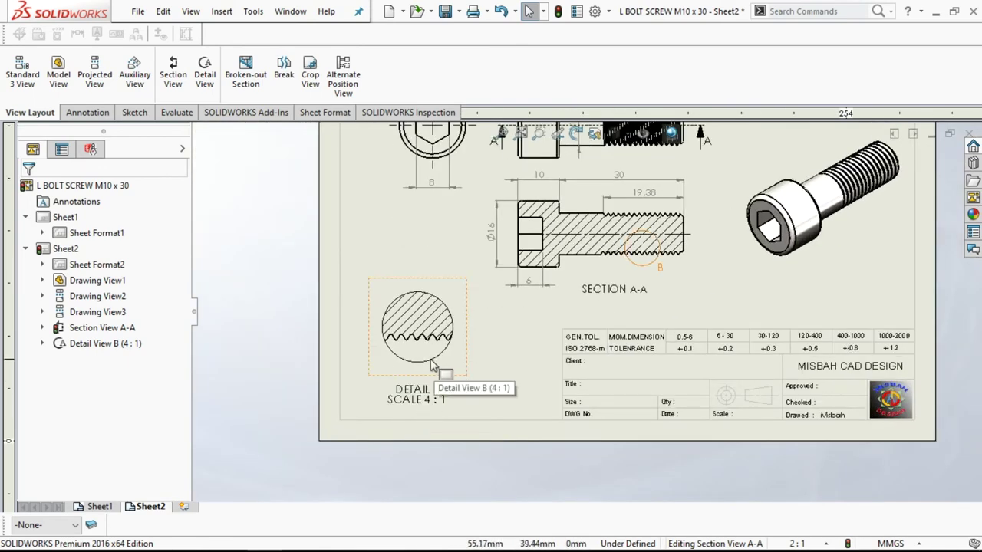
scroll(432, 366, down, 1)
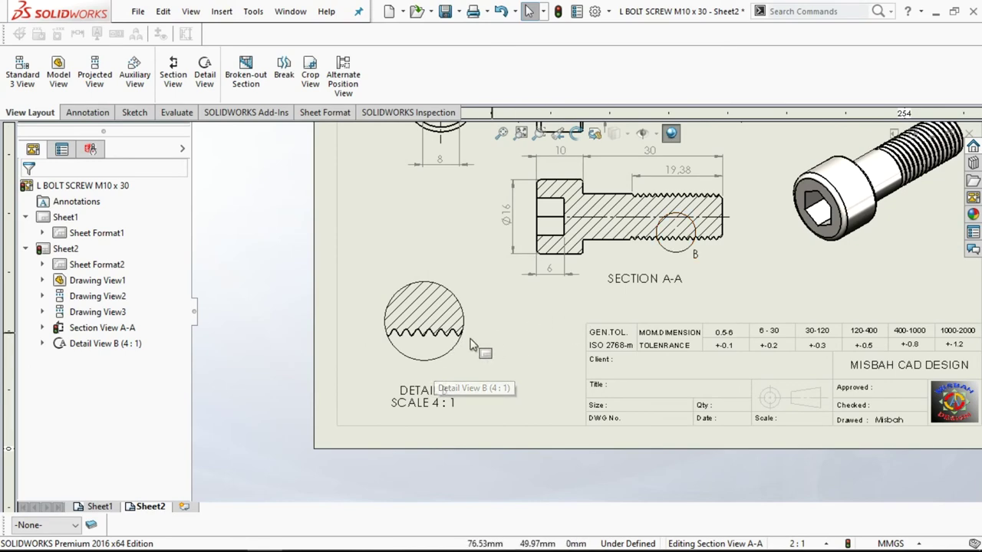
scroll(428, 360, down, 2)
scroll(453, 329, down, 1)
scroll(476, 329, down, 1)
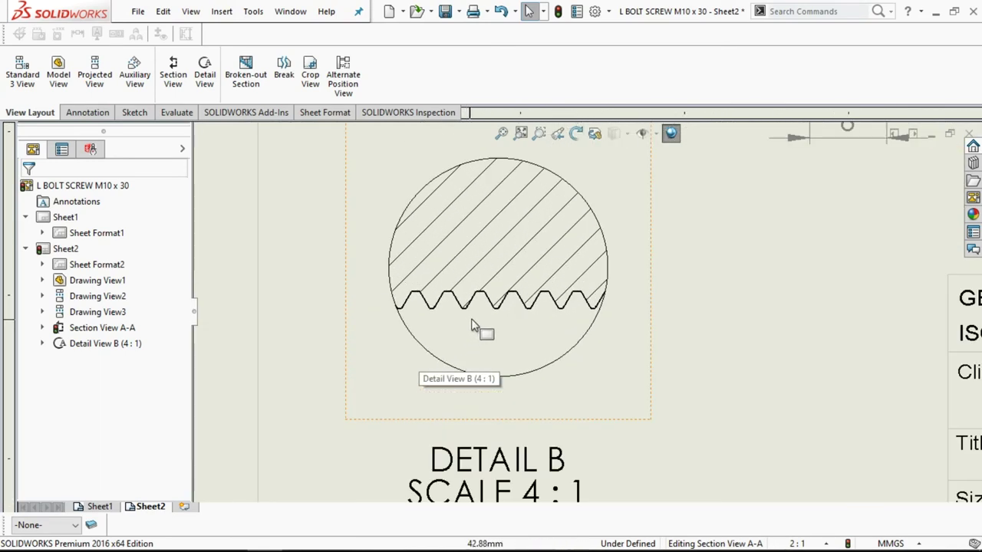
scroll(476, 325, down, 1)
scroll(519, 322, up, 2)
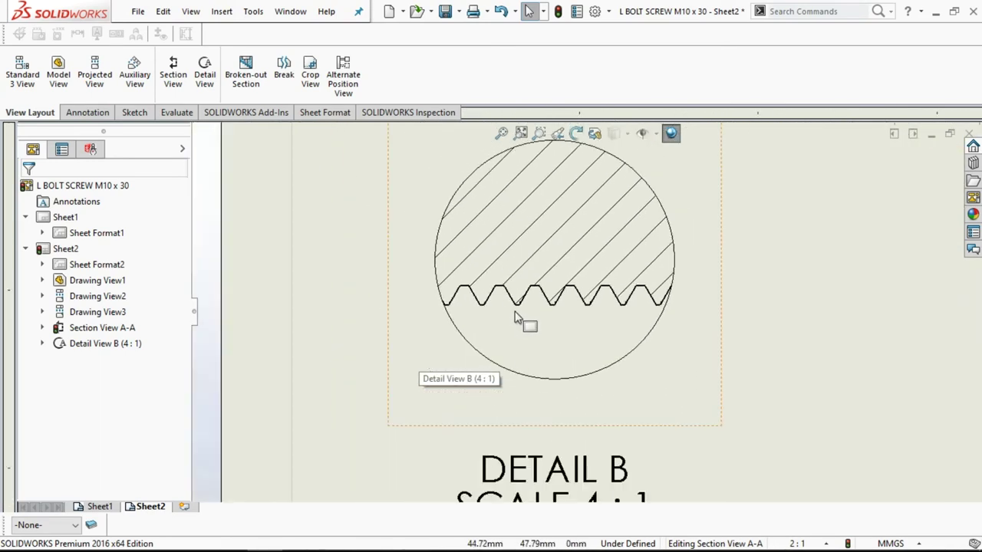
scroll(519, 322, up, 1)
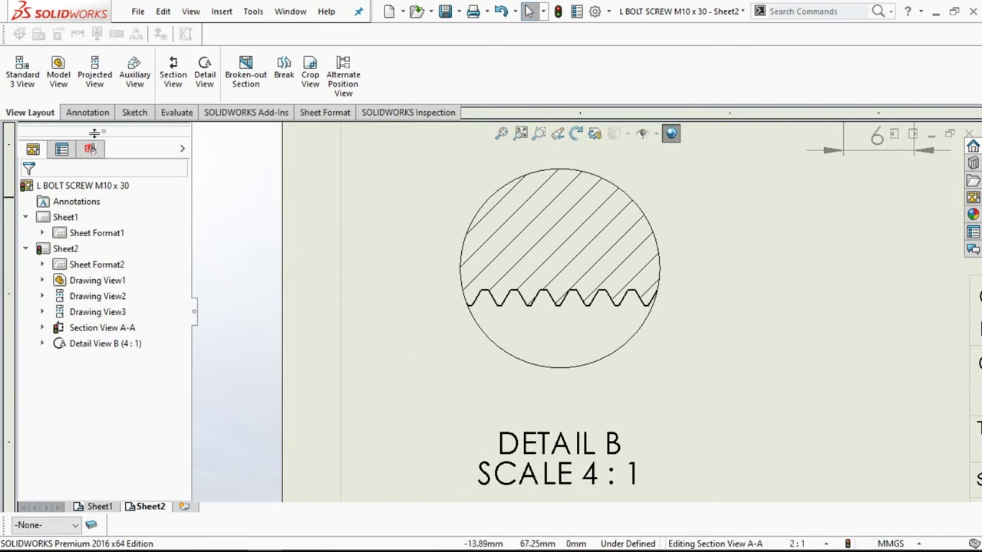
click(140, 112)
Draw a short vertical line down from a thread root inside Detail B
click(60, 56)
scroll(537, 326, down, 1)
scroll(546, 320, down, 1)
scroll(558, 311, down, 2)
scroll(566, 309, down, 2)
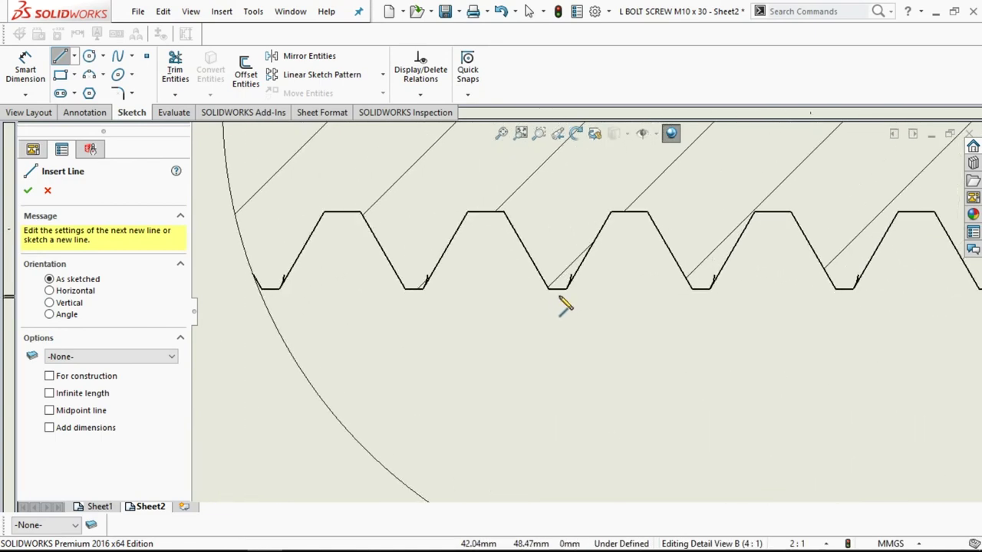
click(557, 289)
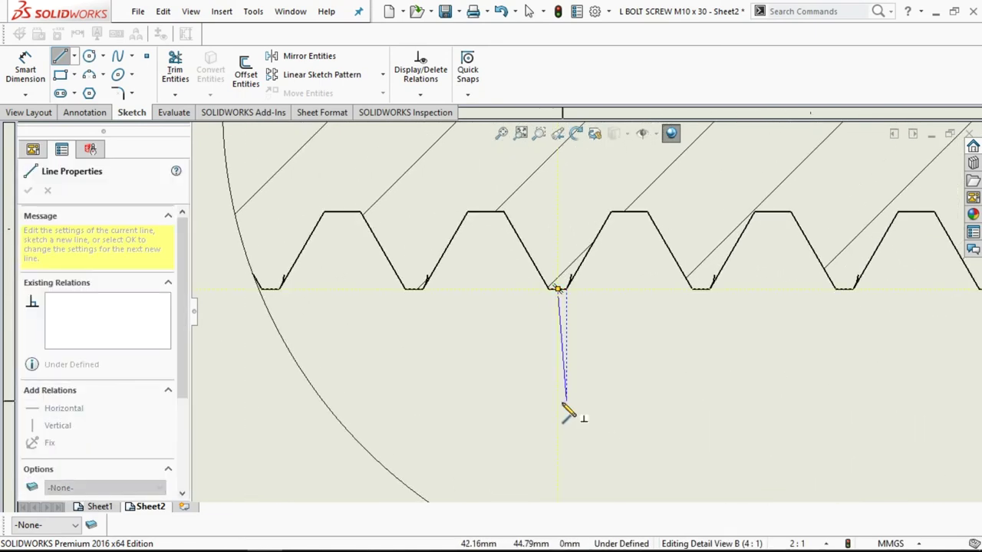
click(557, 404)
right_click(642, 418)
click(673, 145)
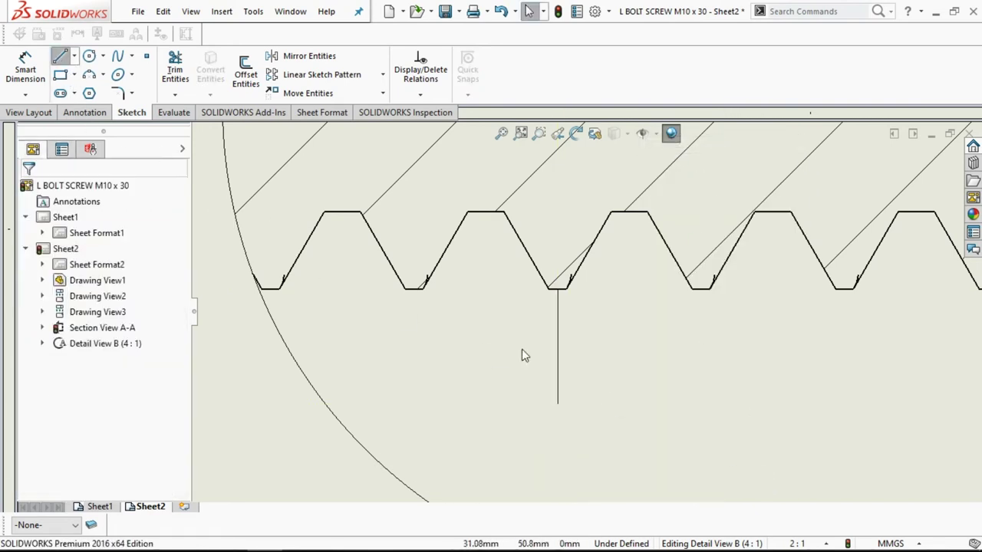
Draw a second vertical line down from the neighbouring thread root
key(l)
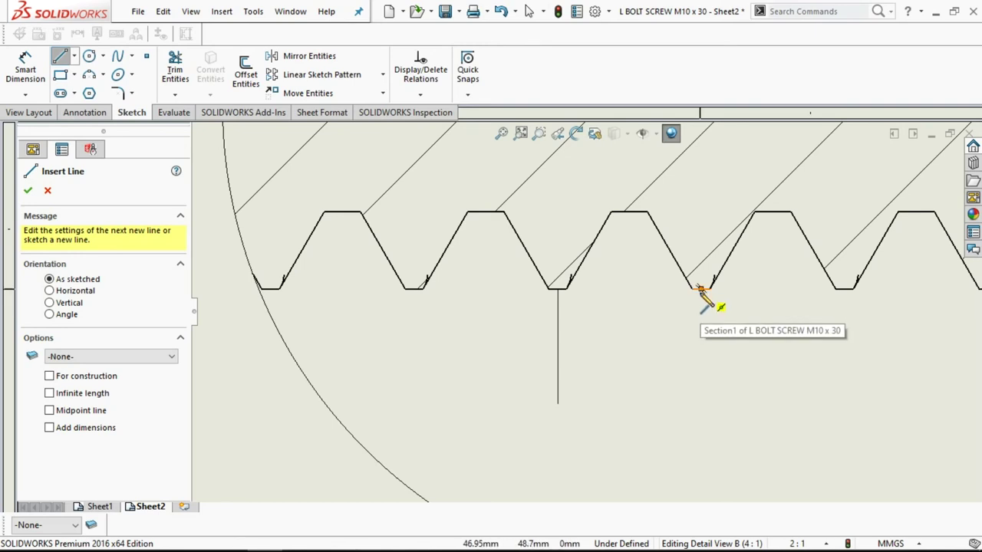
click(699, 289)
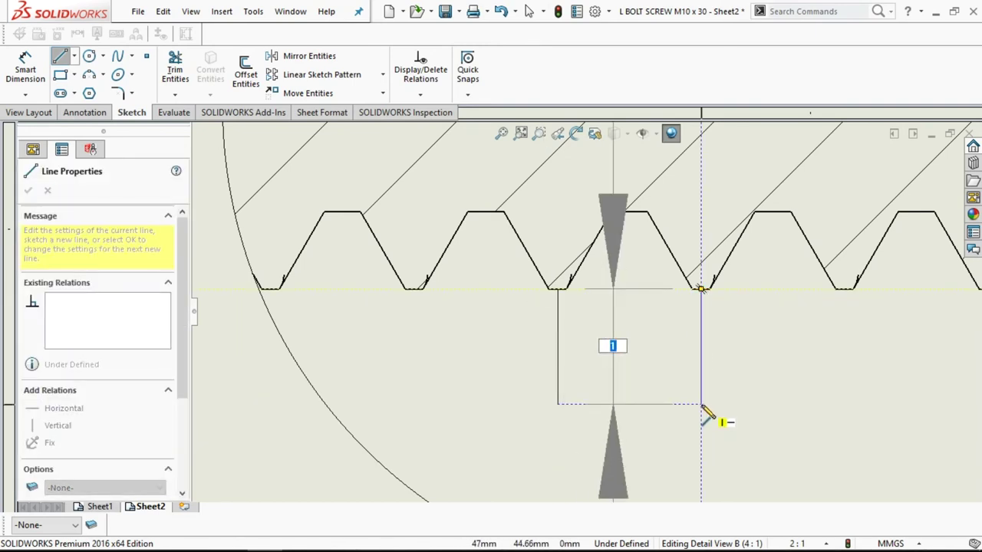
click(701, 404)
right_click(701, 405)
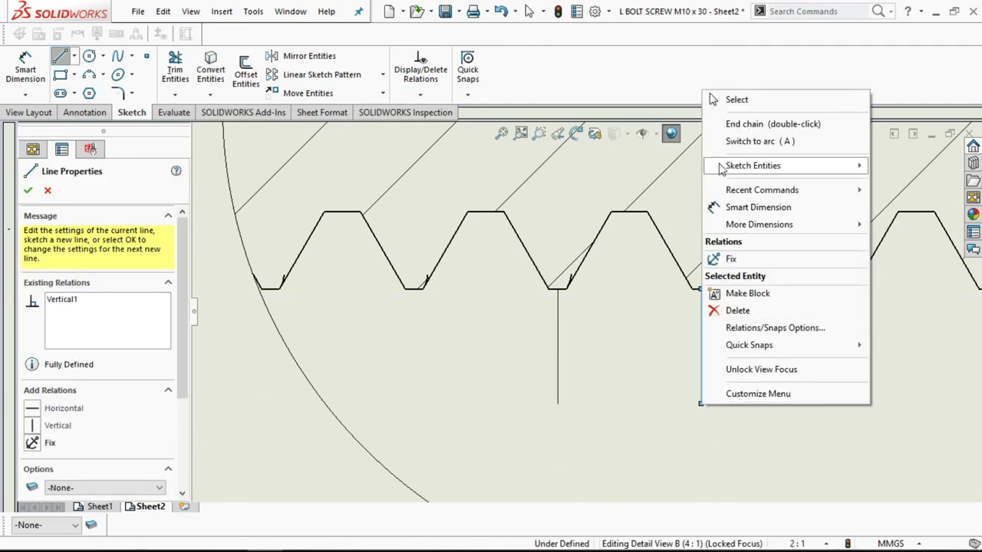
click(735, 100)
scroll(567, 338, up, 2)
scroll(487, 358, up, 2)
scroll(484, 356, up, 1)
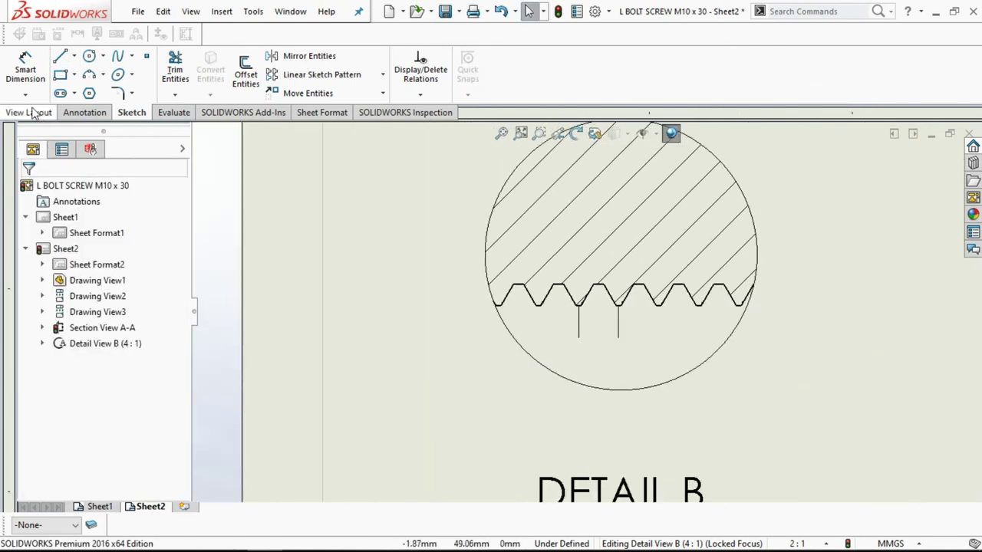
click(26, 69)
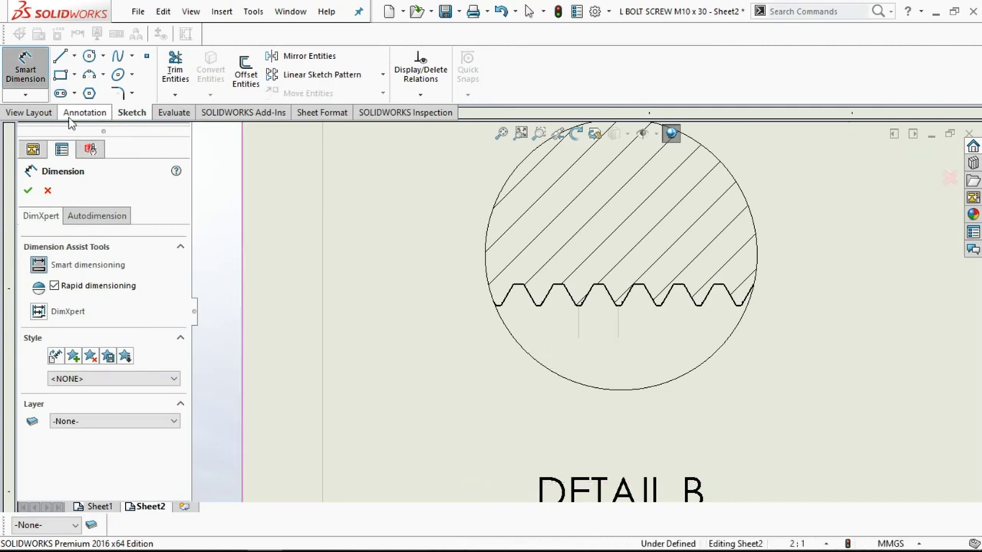
Dimension the 1,25 thread pitch between the two vertical line ends below the thread
key(Escape)
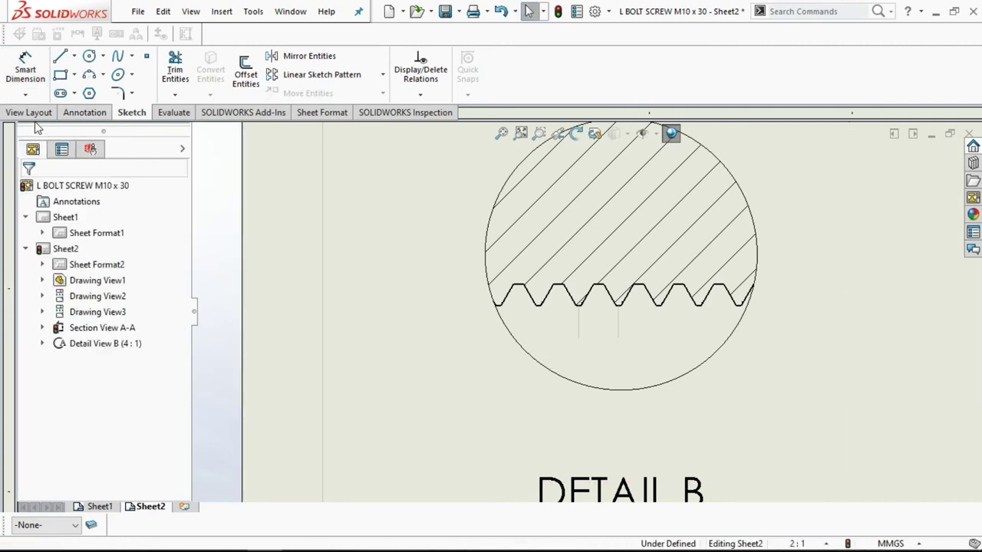
click(32, 113)
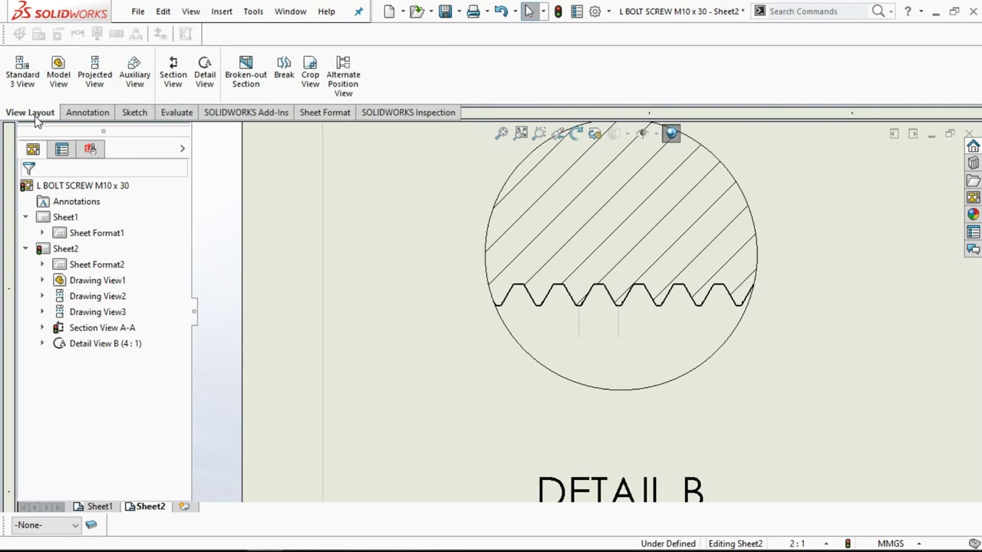
click(77, 115)
click(25, 67)
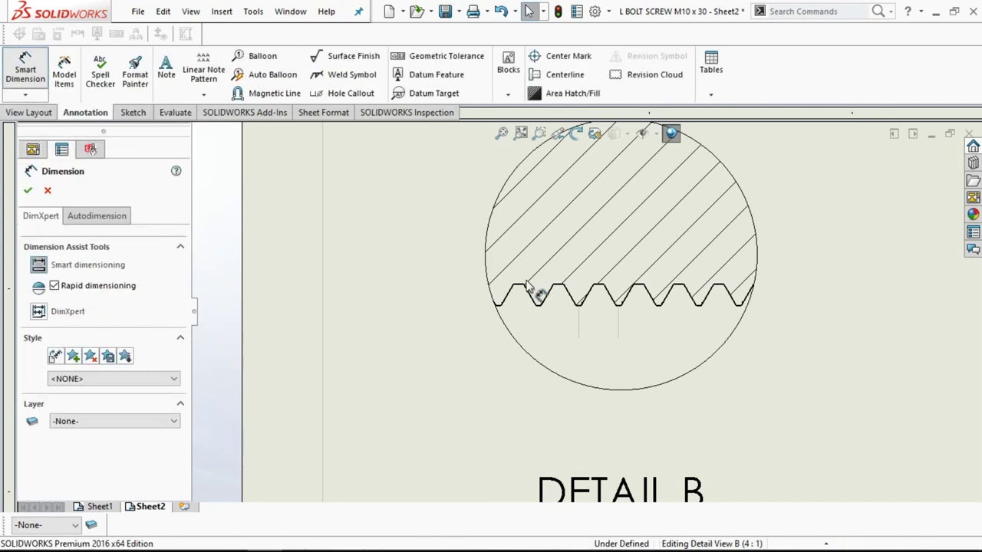
click(578, 337)
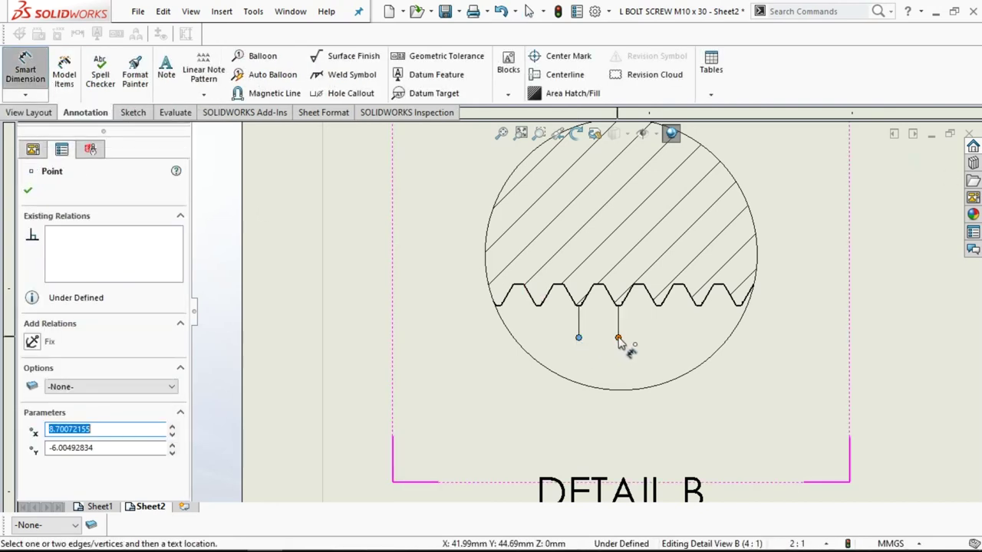
click(619, 338)
scroll(606, 379, up, 2)
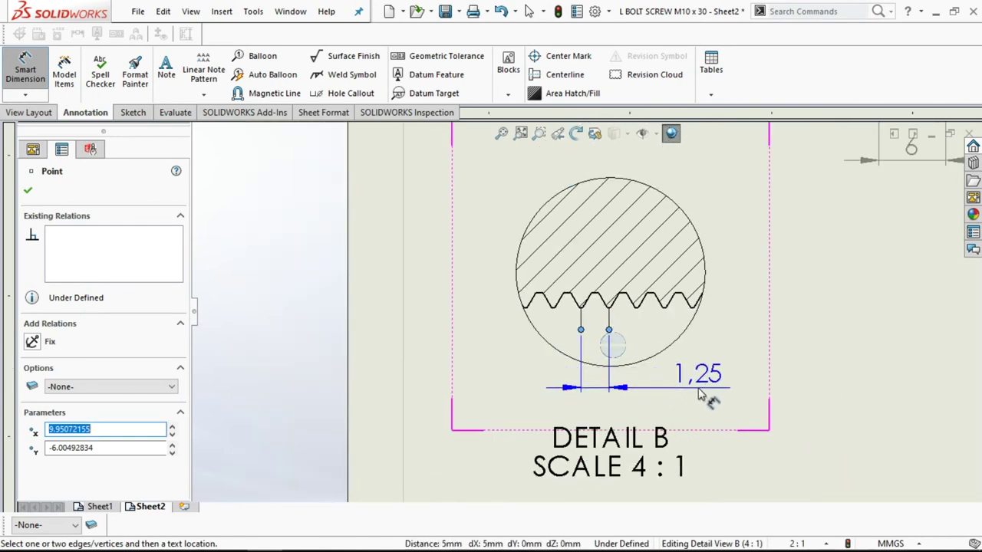
click(700, 394)
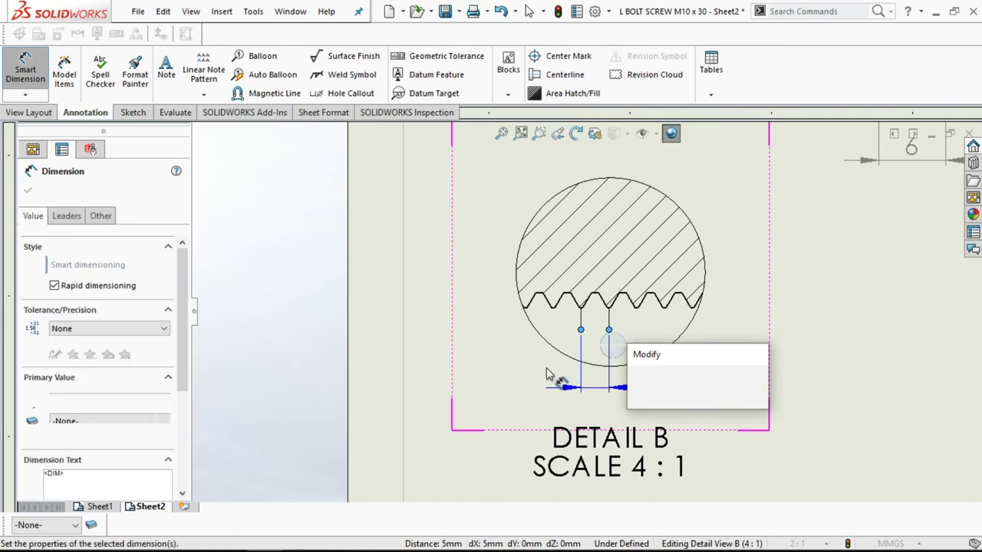
click(634, 384)
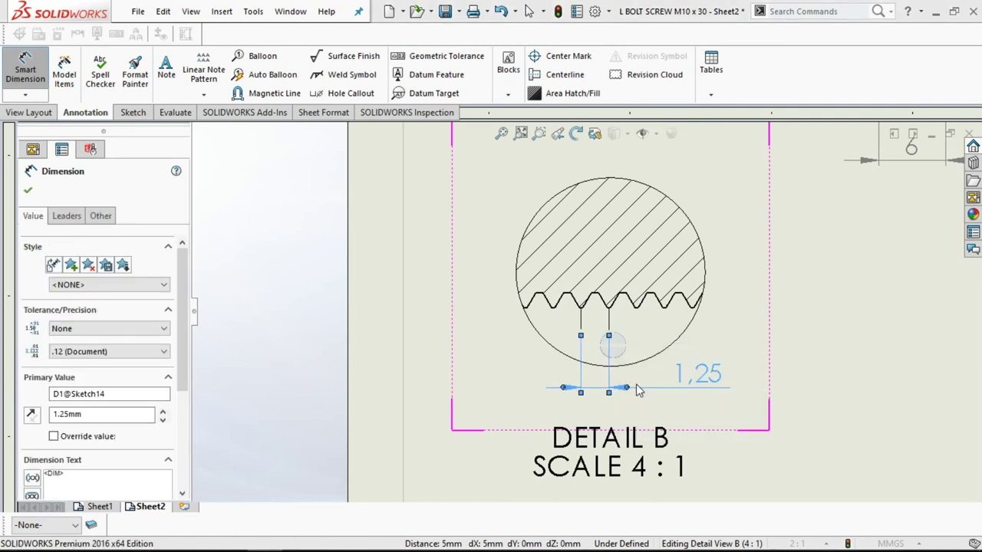
End the dimensioning and zoom back out from Detail B
scroll(526, 384, up, 1)
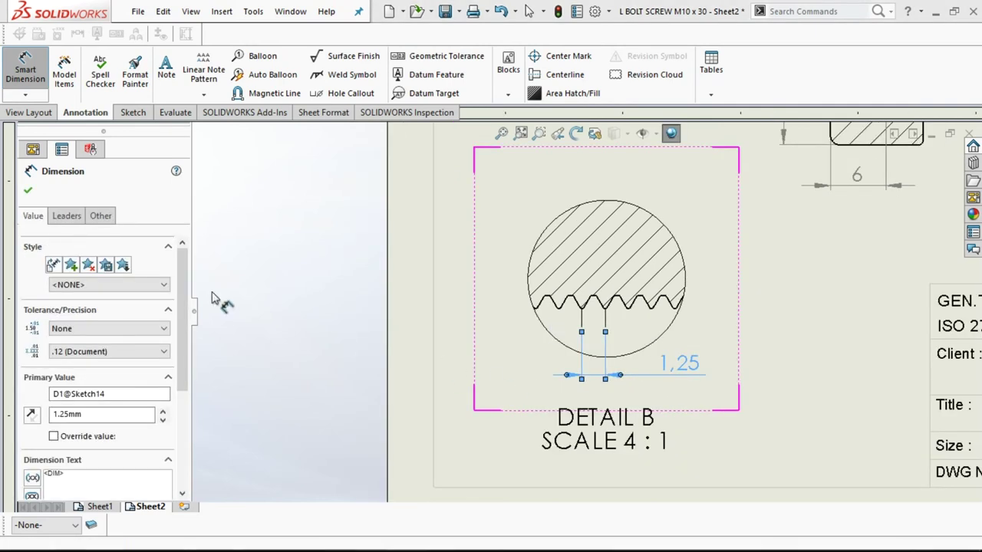
key(Escape)
key(z)
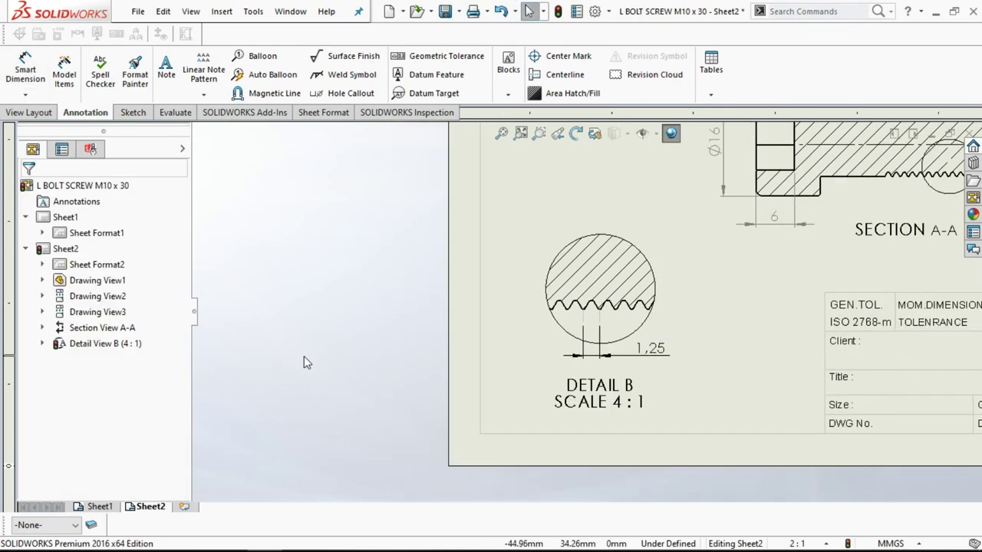
scroll(721, 314, up, 1)
scroll(727, 309, up, 1)
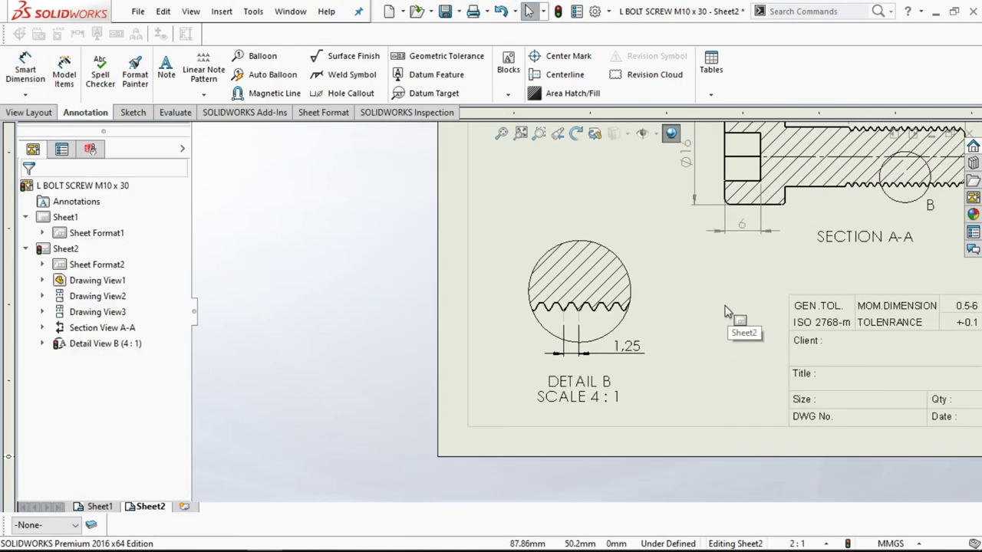
click(174, 78)
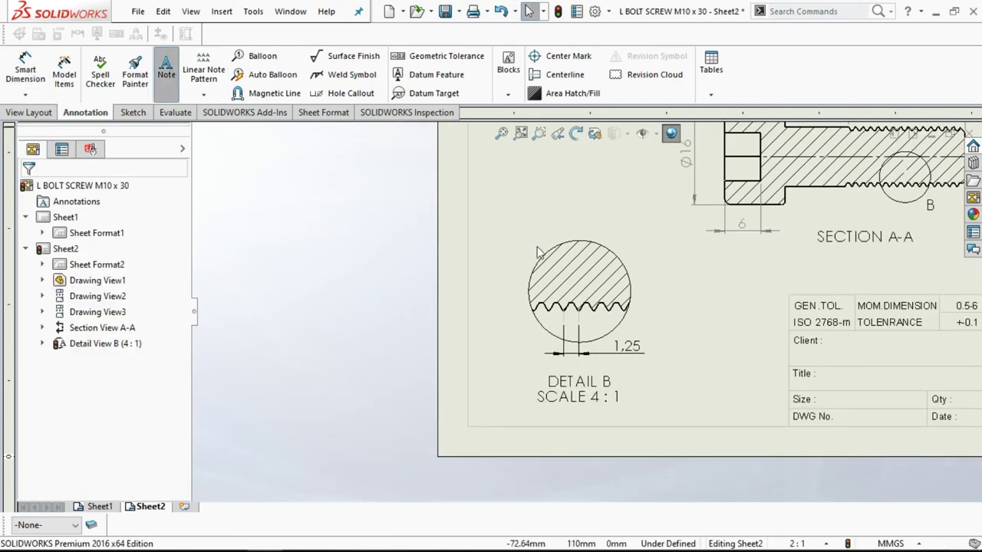
Add a leader note reading M10 x 1.25P pointing to the thread edge in Detail B
scroll(659, 311, down, 1)
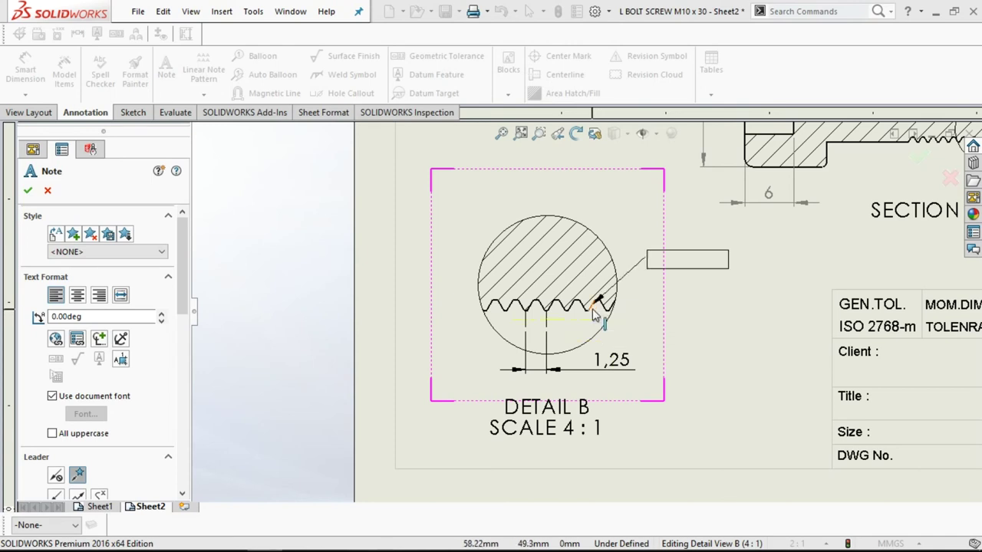
click(593, 304)
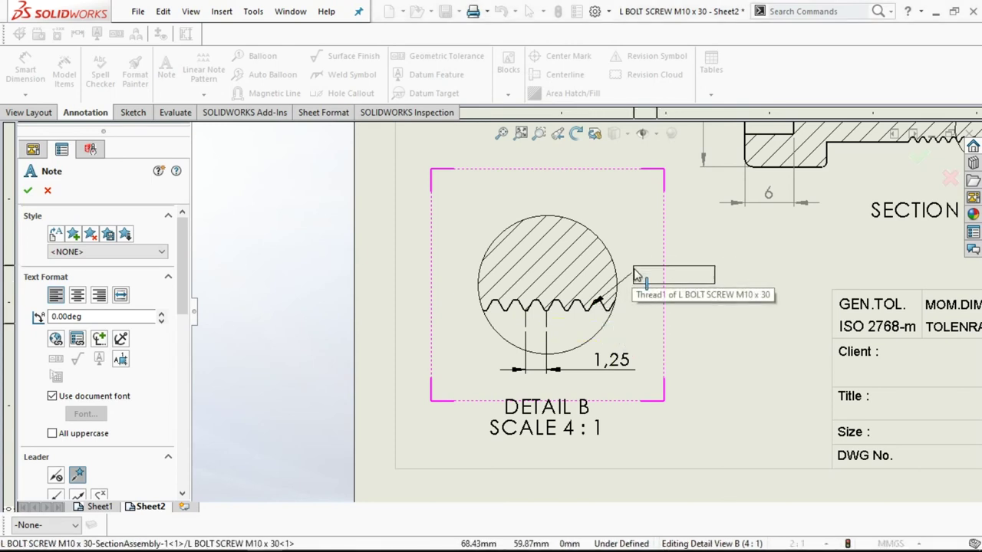
click(642, 335)
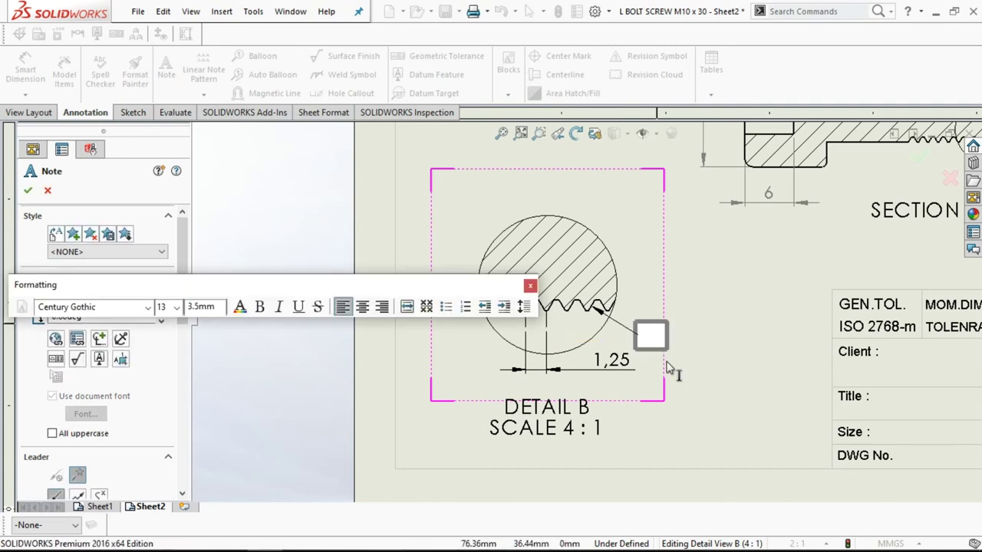
text(M10 x 1.25P)
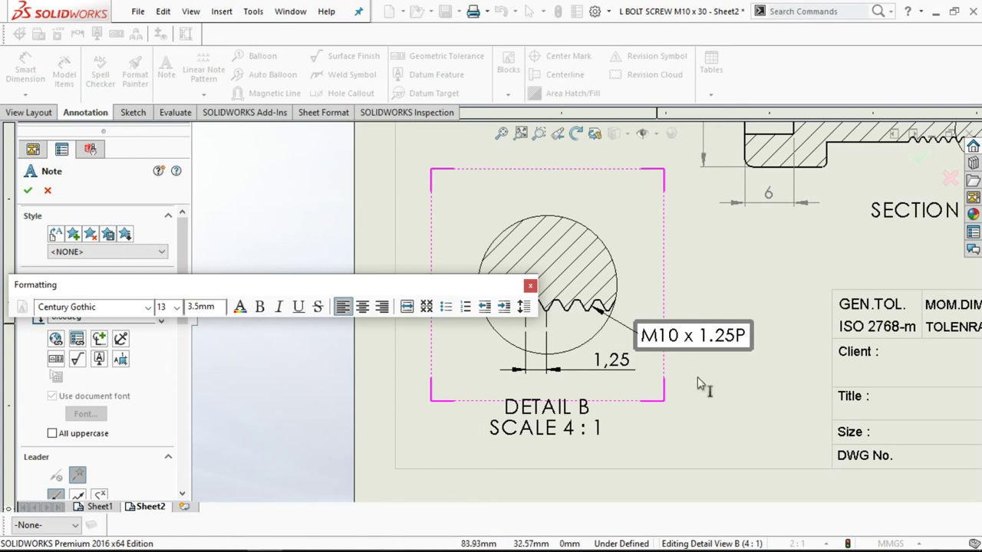
click(29, 190)
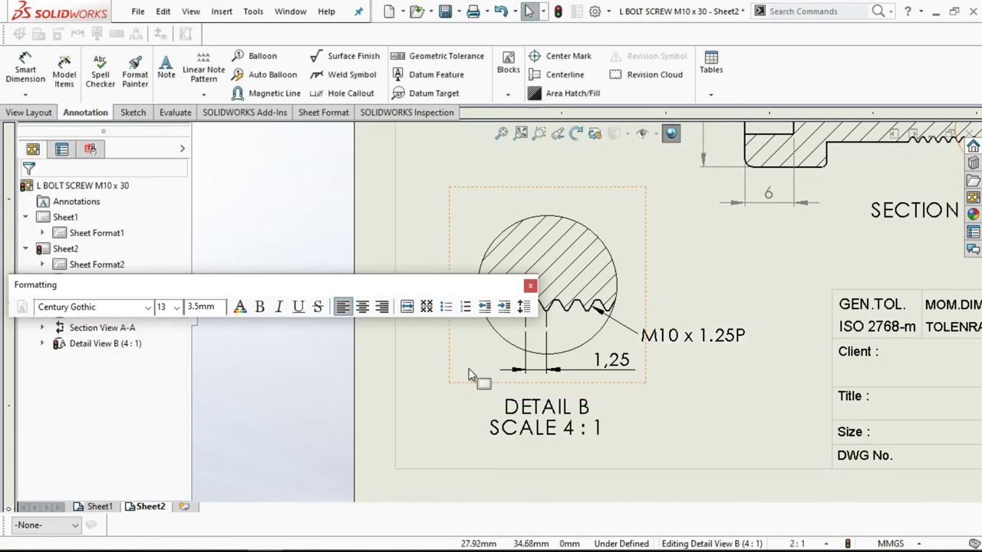
scroll(393, 367, up, 1)
scroll(393, 366, up, 1)
scroll(393, 367, up, 1)
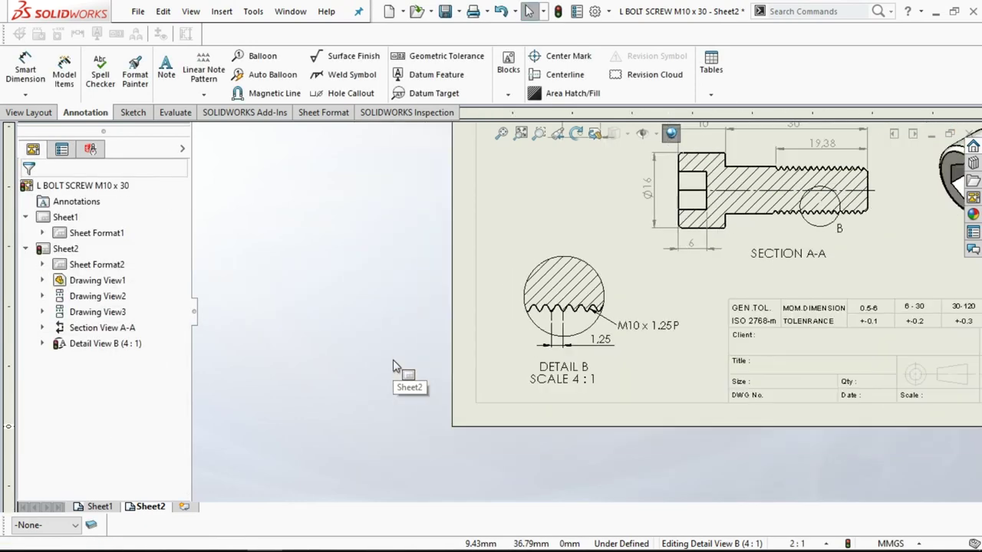
scroll(393, 367, up, 1)
scroll(394, 360, up, 1)
scroll(397, 362, up, 1)
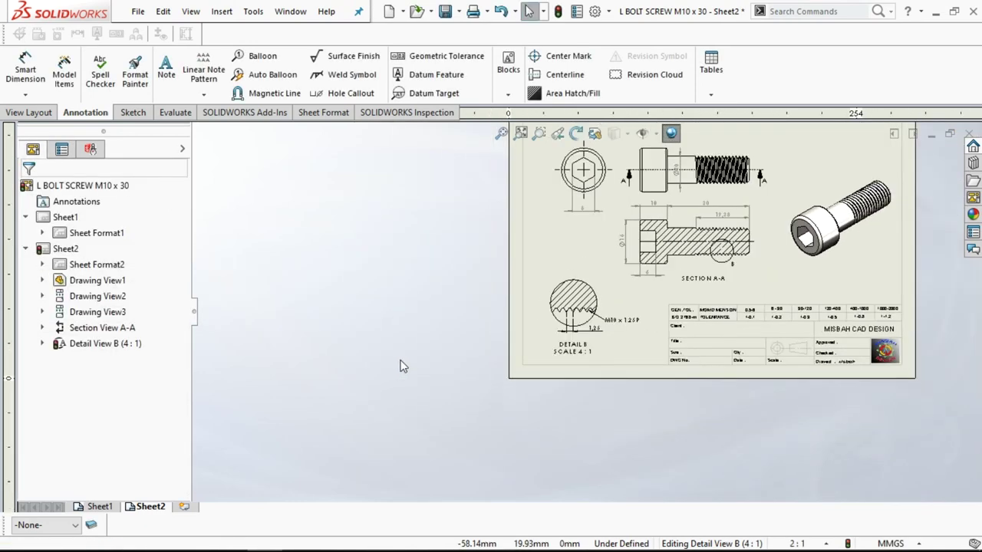
scroll(844, 303, down, 1)
scroll(782, 342, down, 1)
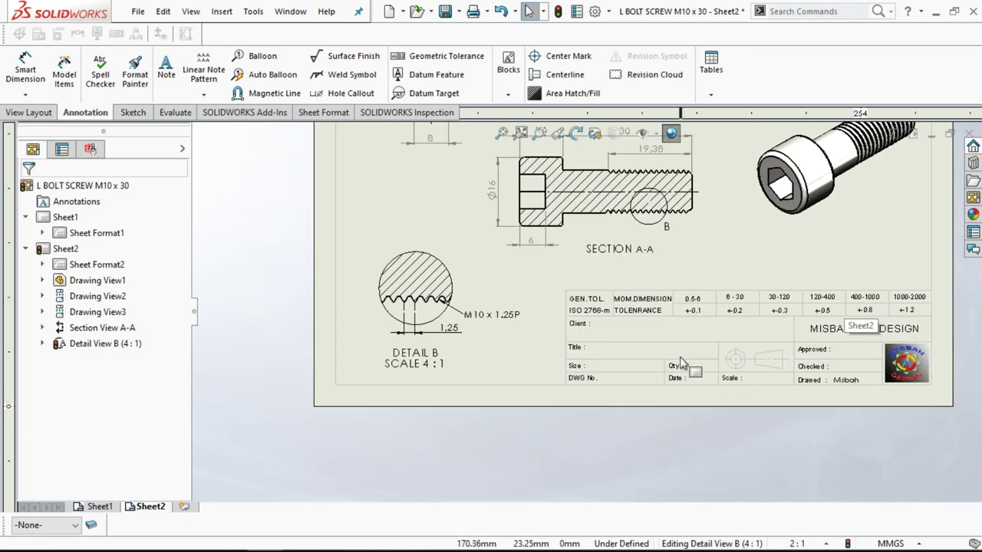
scroll(682, 349, down, 1)
scroll(683, 346, down, 1)
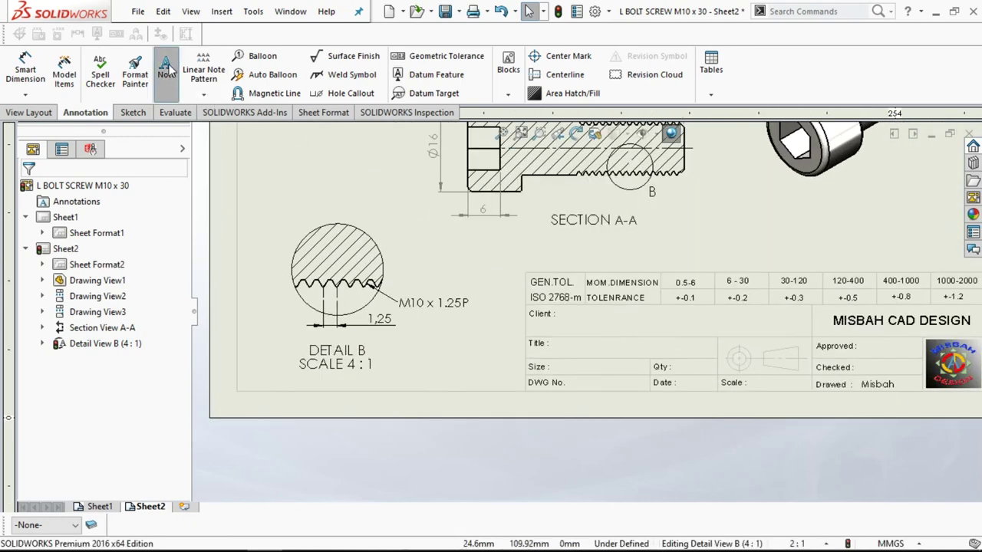
Enter CAP SCREW as a note in the title block's Title cell
click(580, 346)
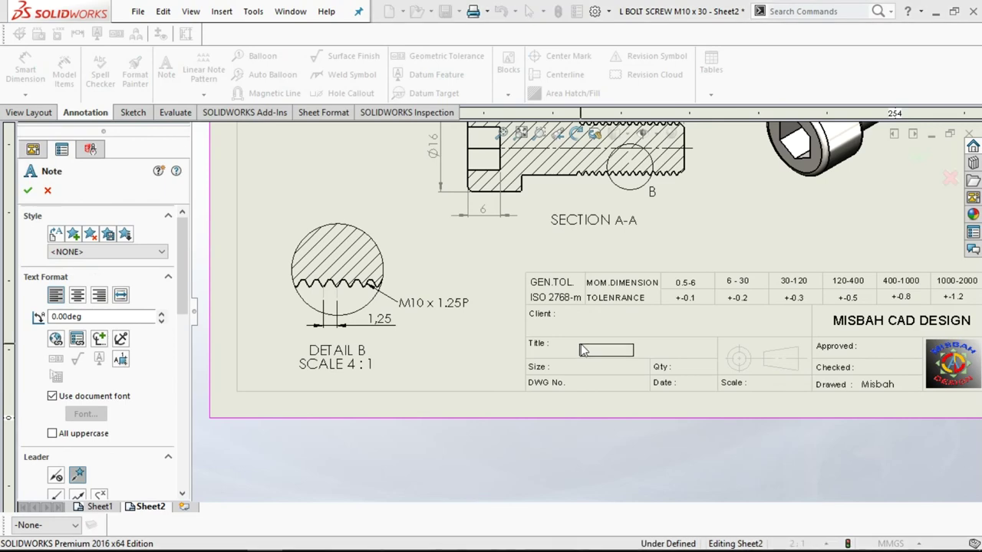
scroll(581, 345, down, 1)
scroll(580, 345, down, 1)
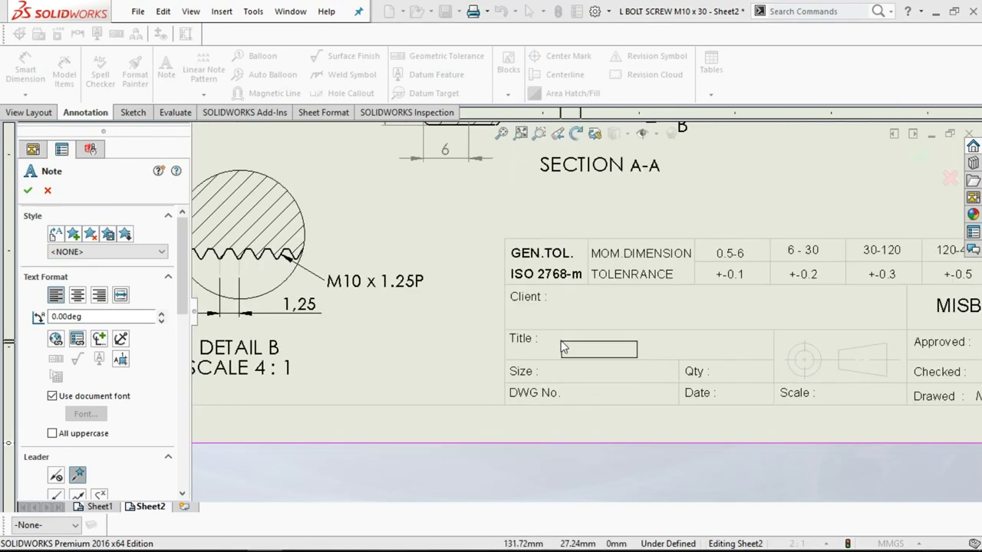
scroll(560, 346, down, 1)
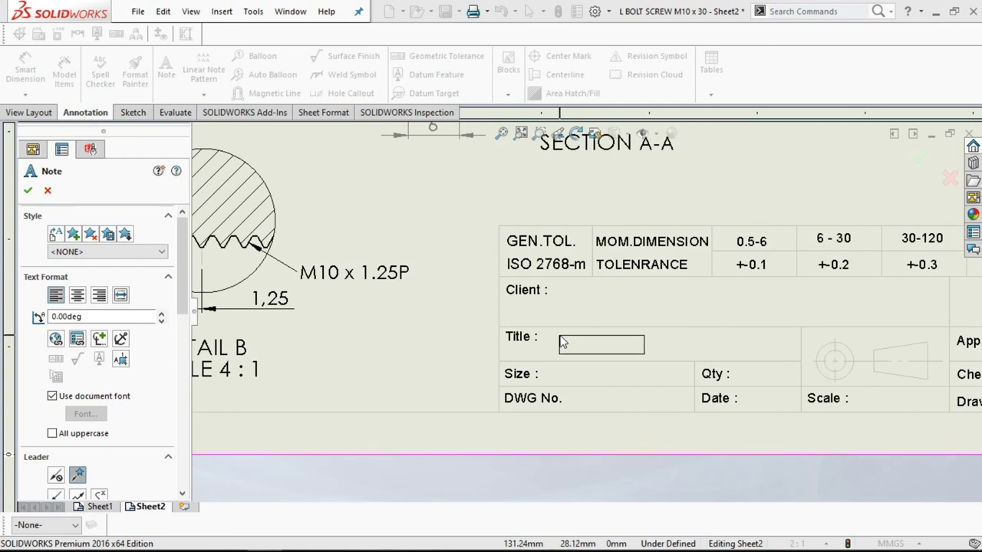
click(561, 342)
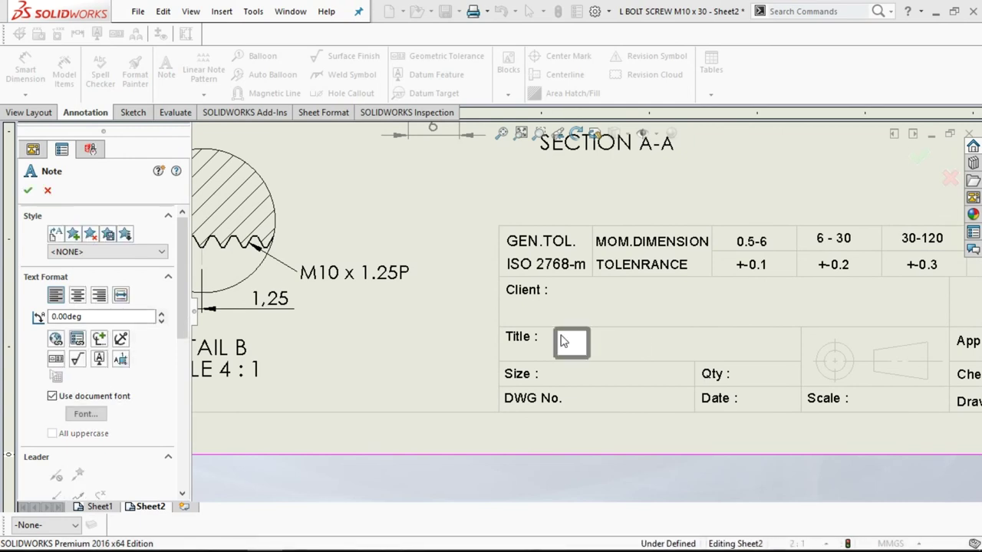
text(CAP)
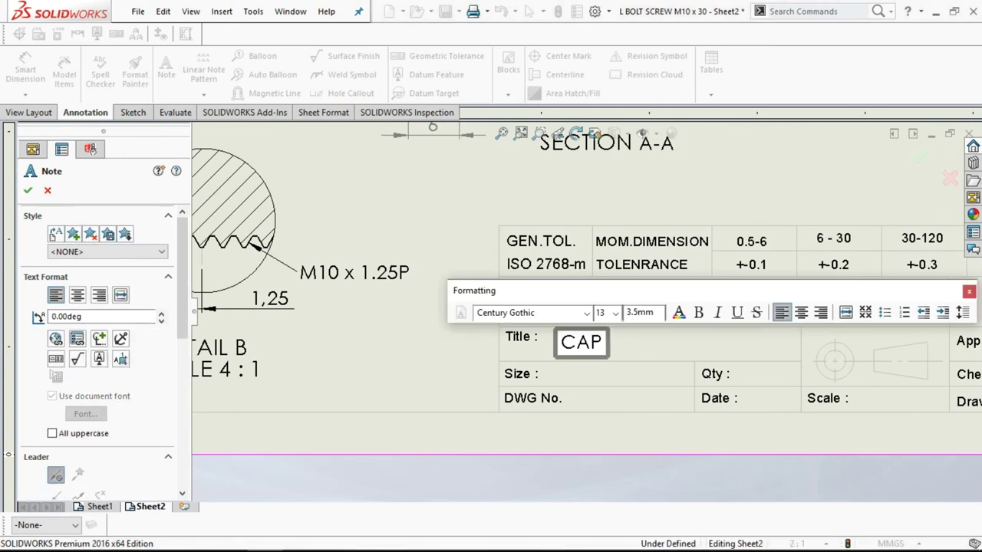
text( SCREW)
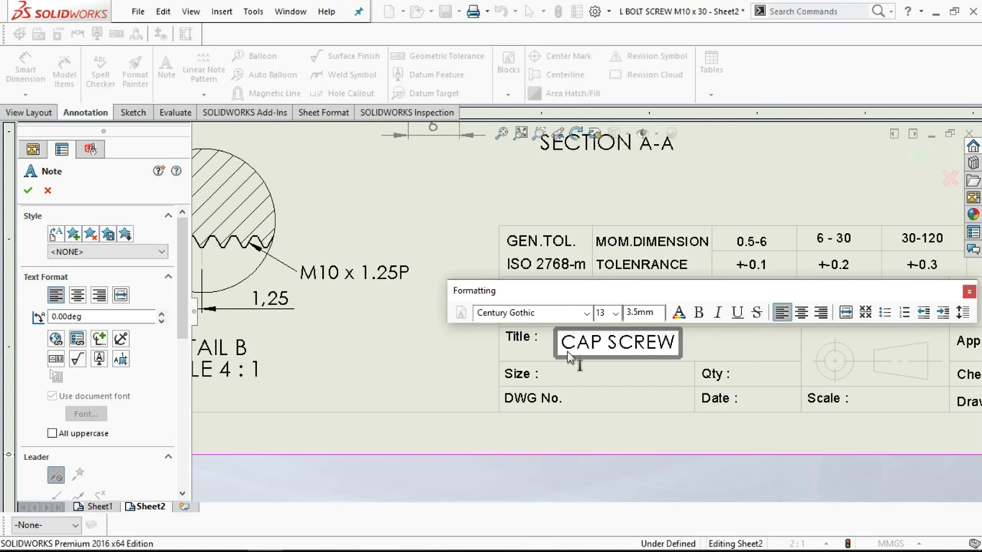
click(565, 376)
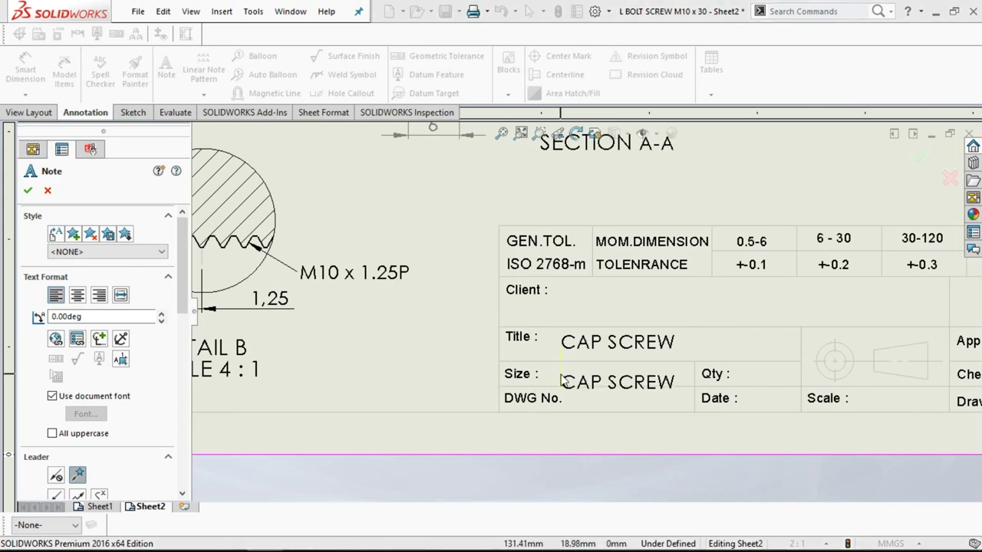
Enter M10 x L.30 as a note in the Size cell
scroll(563, 378, up, 1)
scroll(563, 376, up, 1)
scroll(563, 372, down, 2)
scroll(564, 371, down, 1)
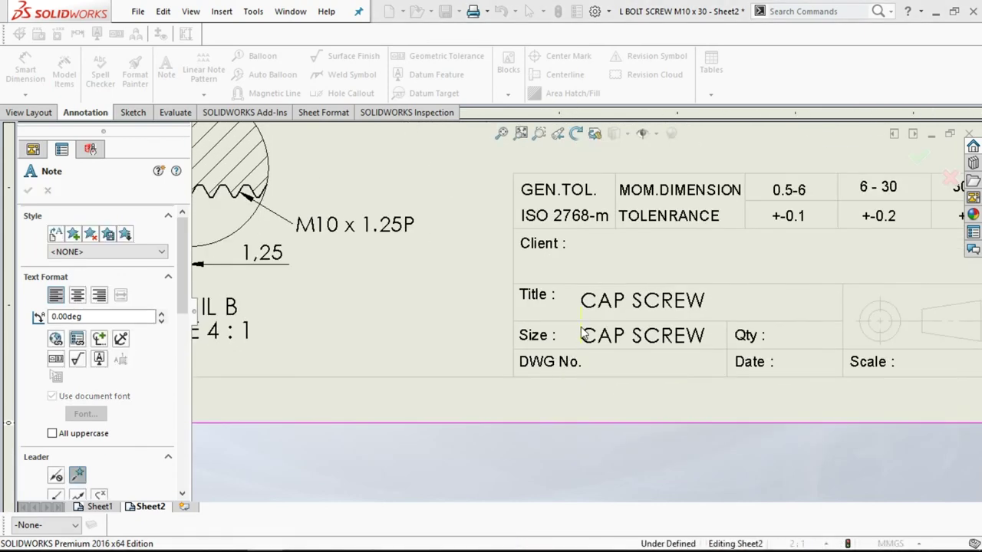
click(582, 334)
text(M10 x L/)
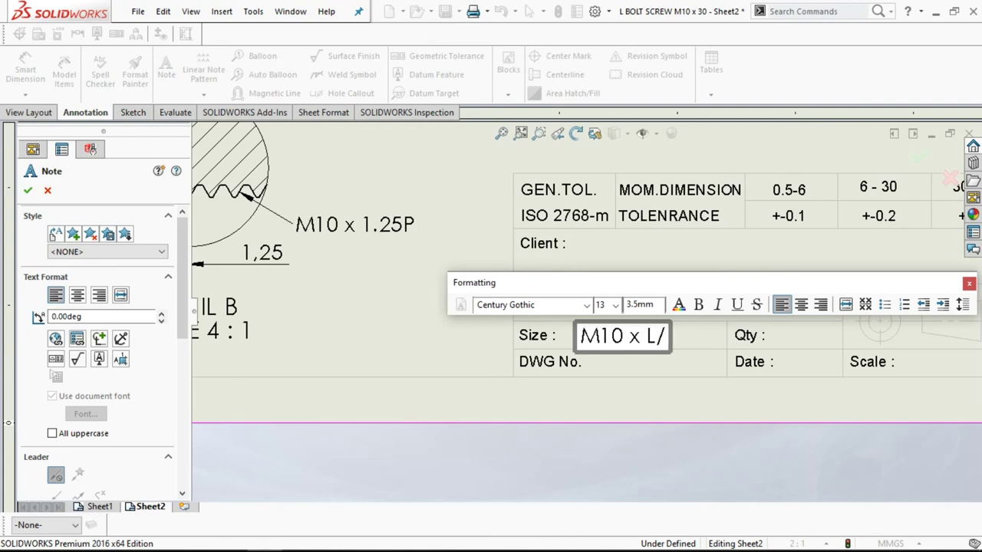
text(30)
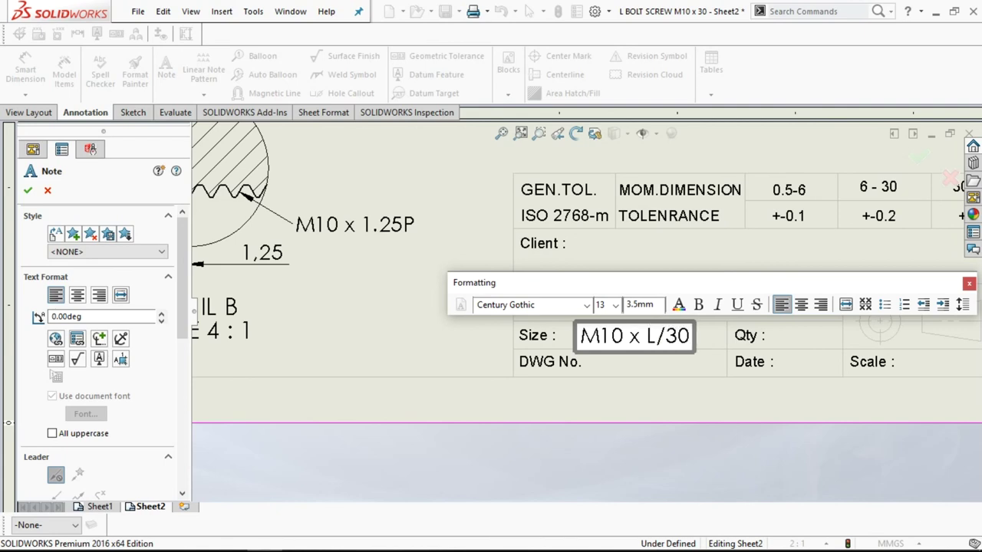
key(BackSpace)
key(BackSpace)
key(BackSpace)
text(.30)
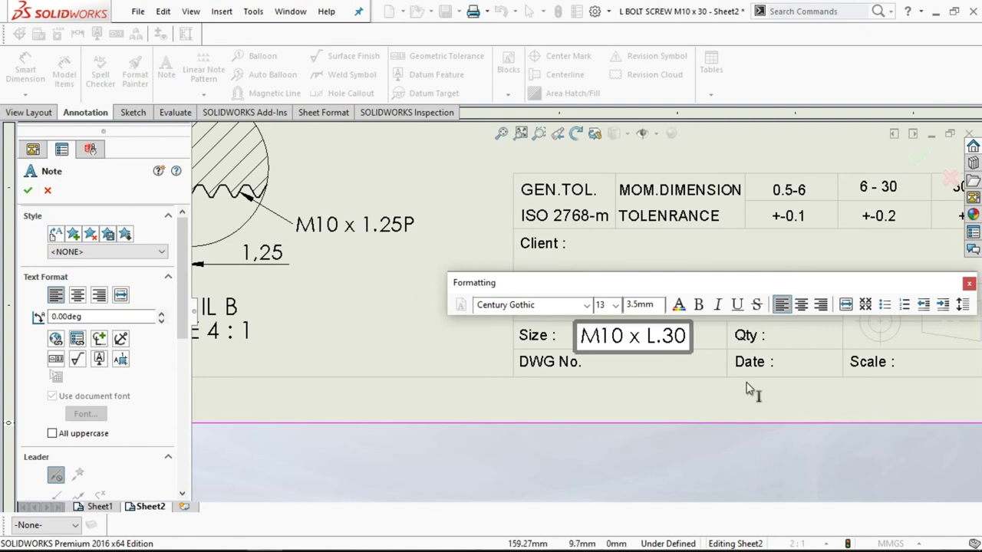
click(783, 342)
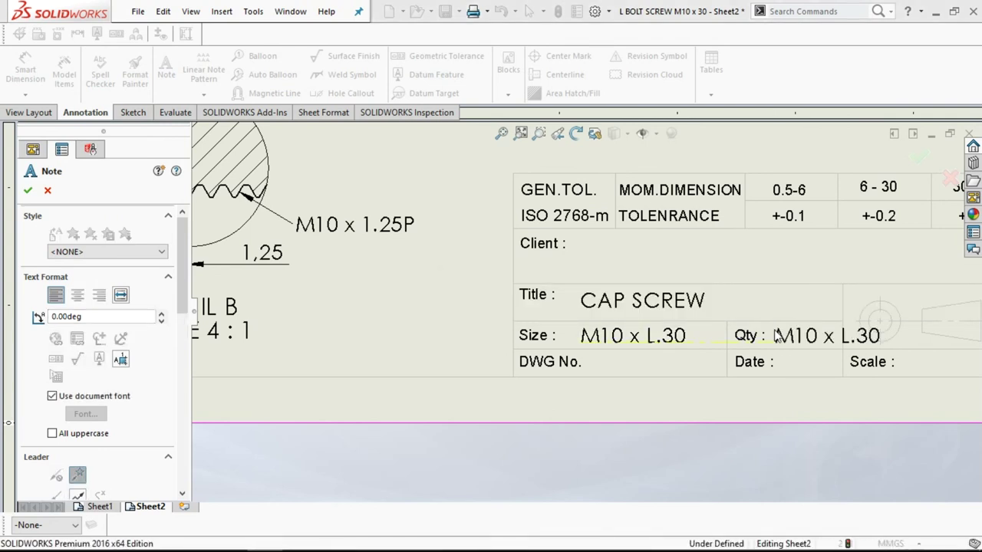
Enter 19 Ea in the Qty cell, then finish the notes and fit the sheet
click(776, 337)
text(17)
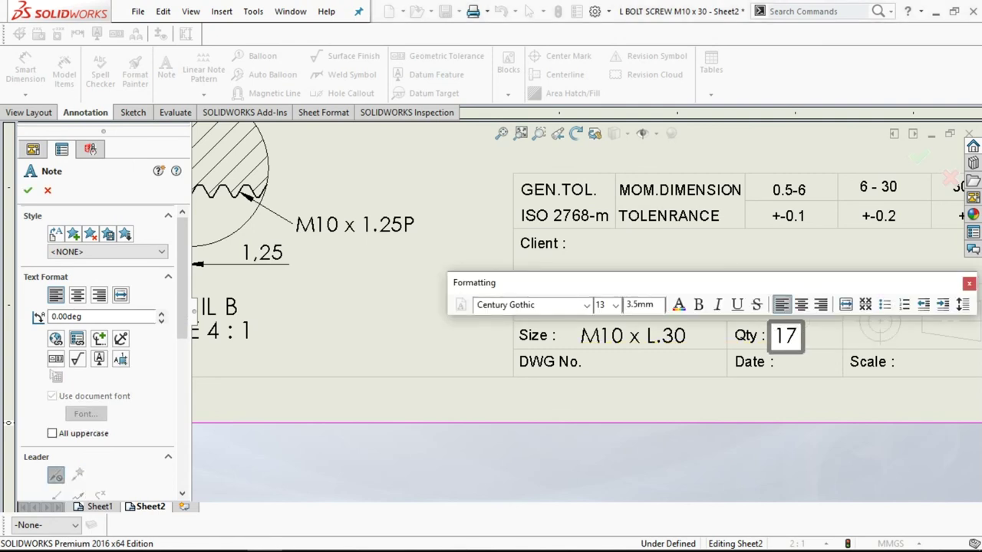
key(BackSpace)
text(9 E)
text(a)
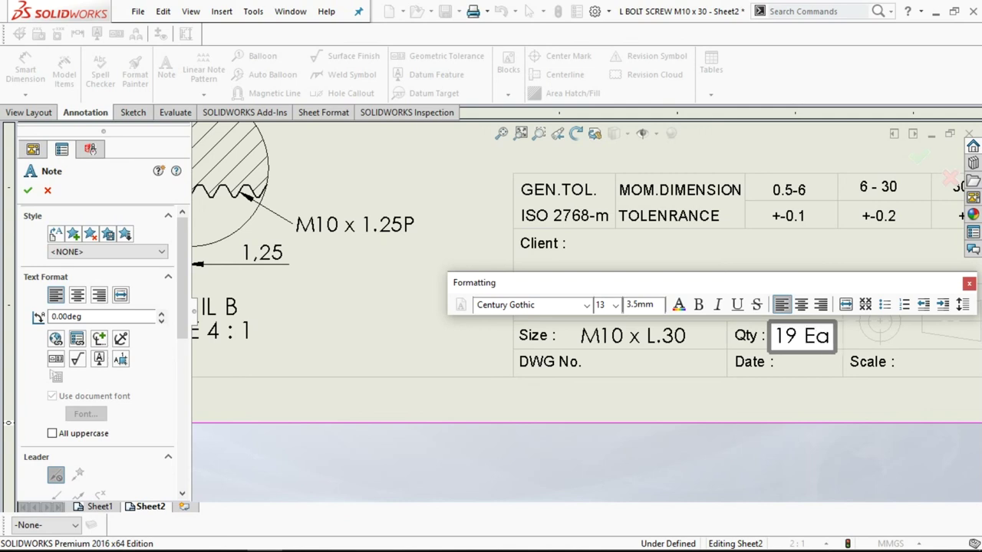
click(28, 191)
key(f)
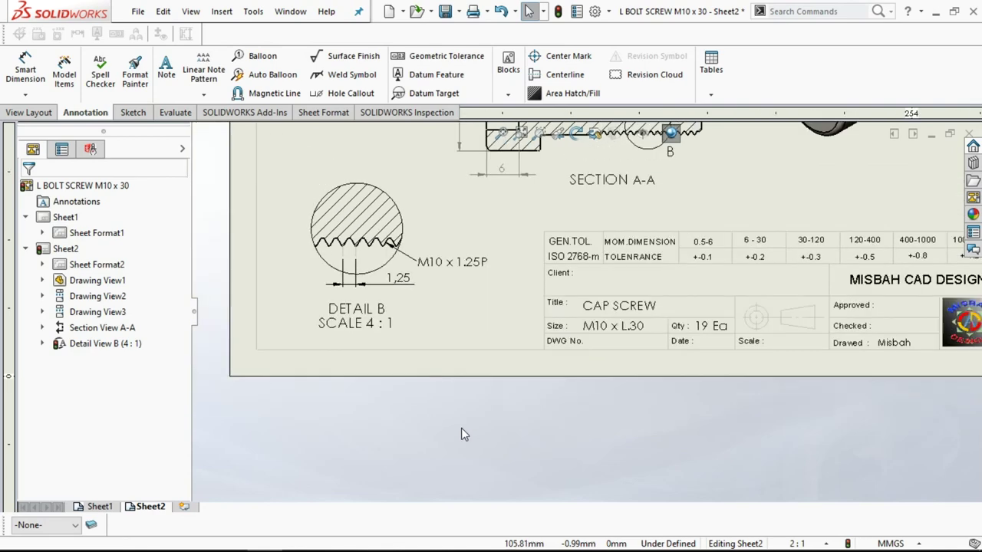
scroll(461, 434, up, 2)
scroll(461, 434, up, 3)
Drag the isometric, front, Section A-A and Detail B views upward, then save the drawing
scroll(743, 240, down, 1)
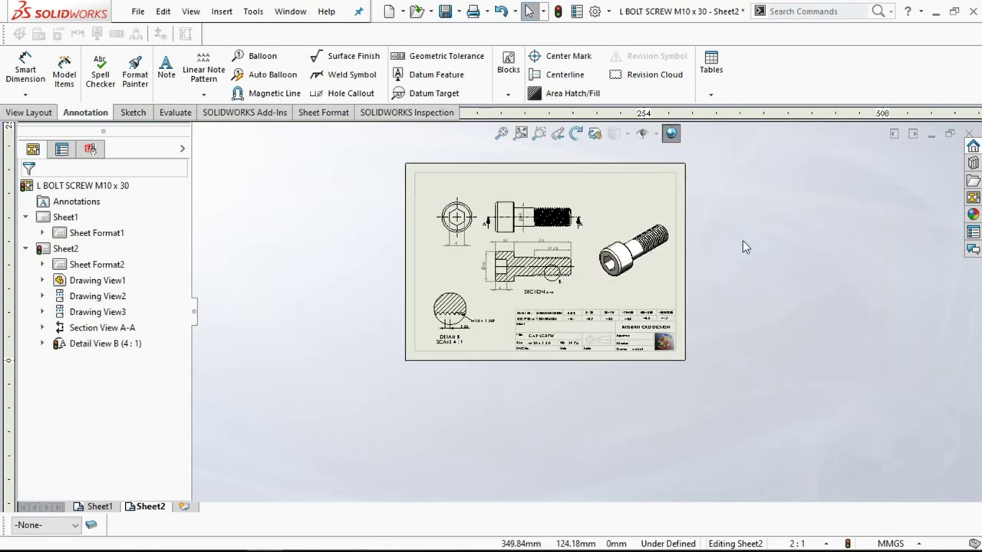
click(502, 135)
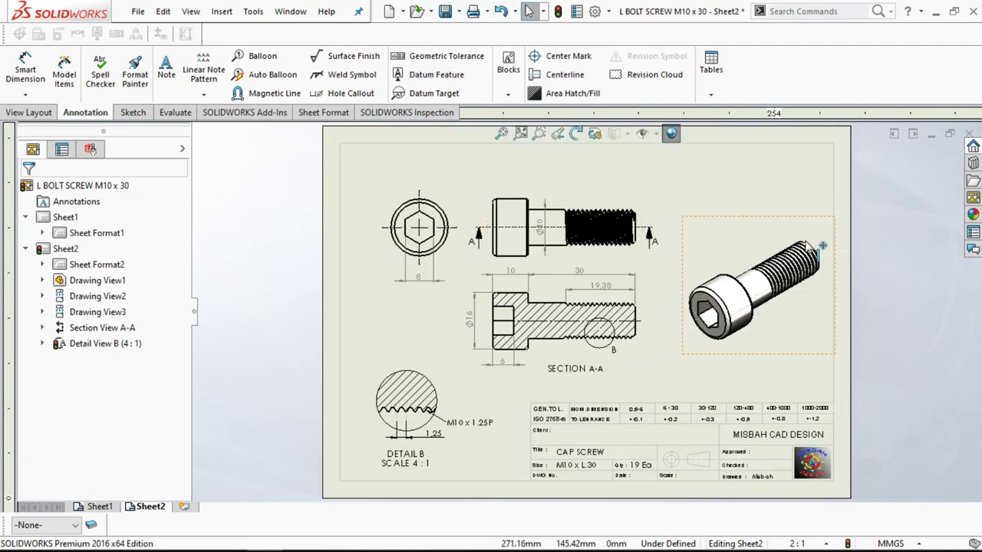
drag(779, 221, 770, 201)
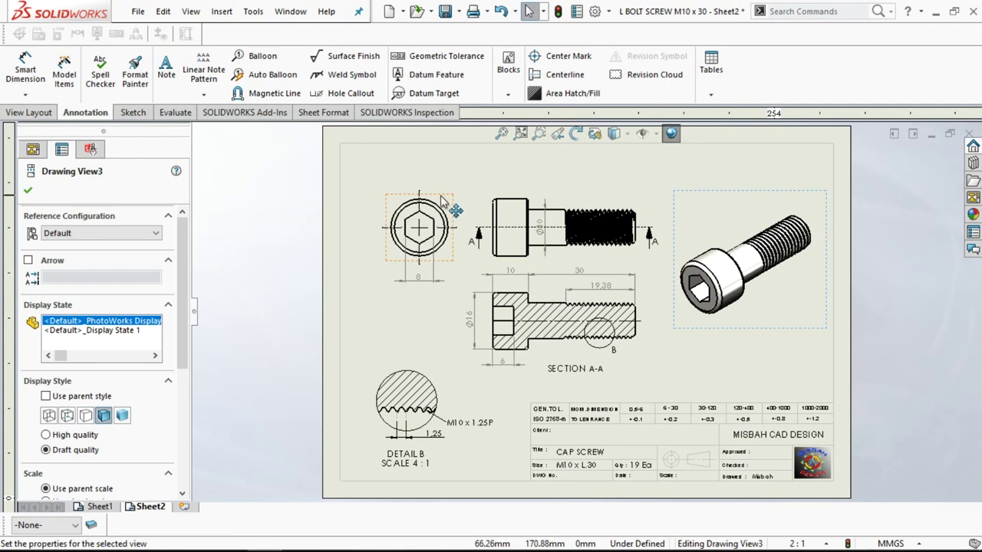
drag(442, 201, 437, 179)
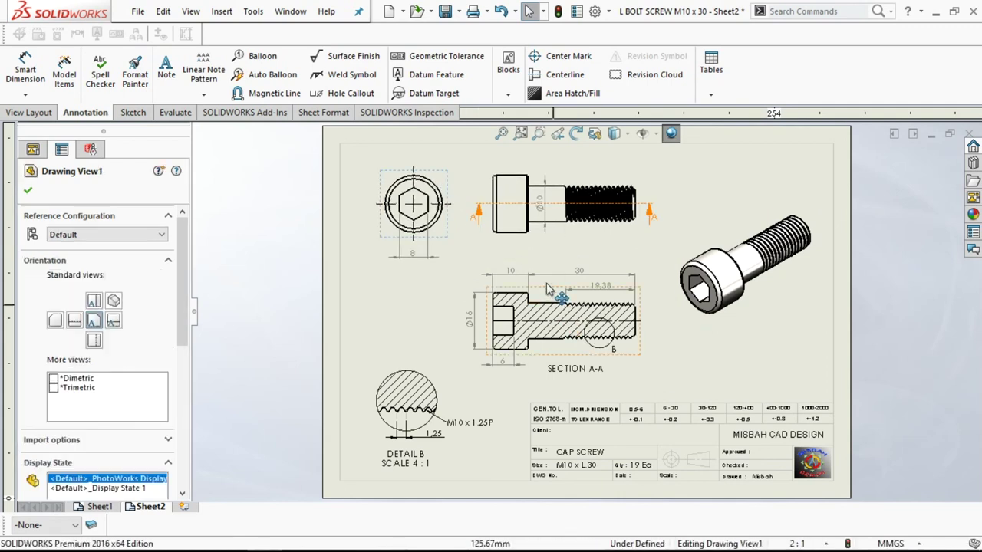
drag(546, 289, 543, 285)
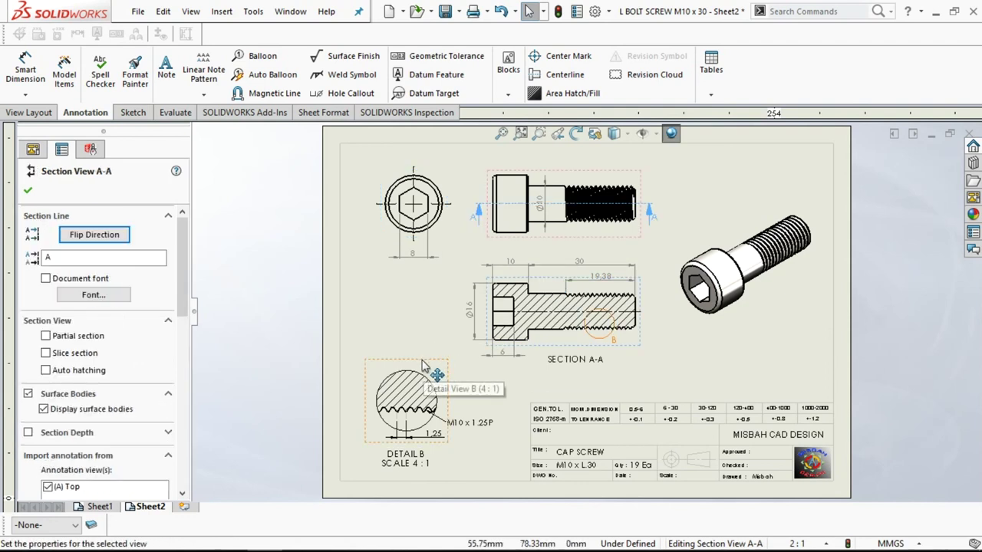
drag(420, 345, 415, 318)
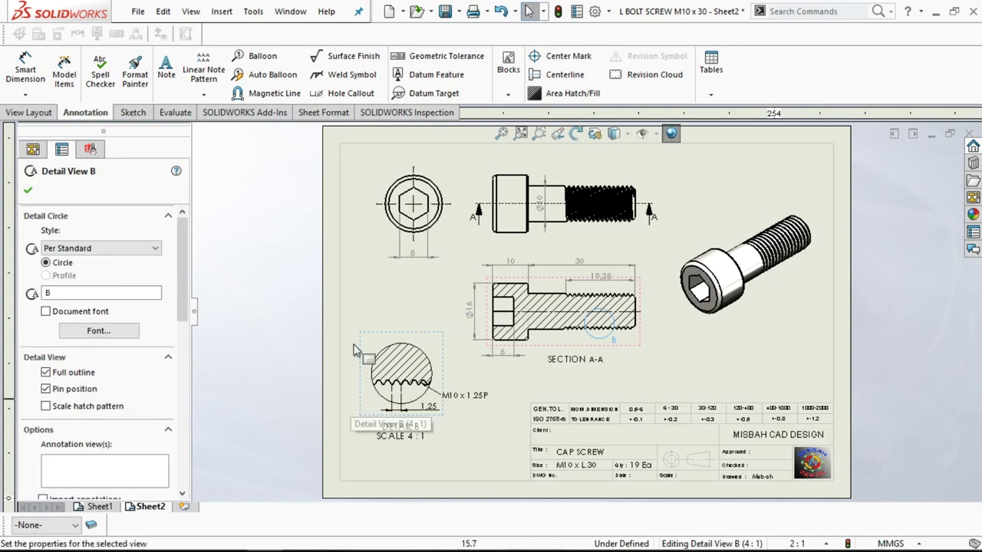
click(29, 192)
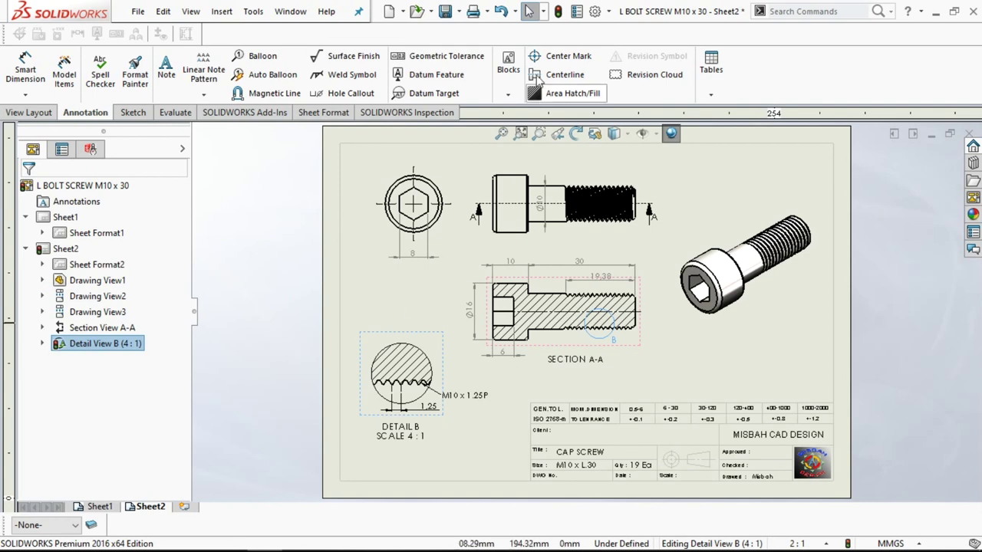
click(444, 11)
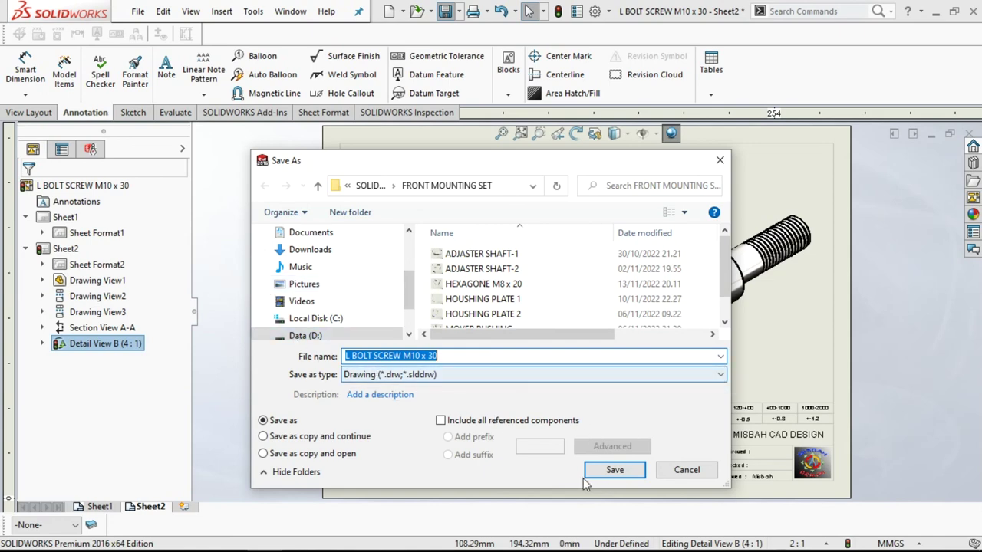
Save the drawing as 'L BOLT SCREW M10 x 30', rebuild it, then save it again
click(606, 472)
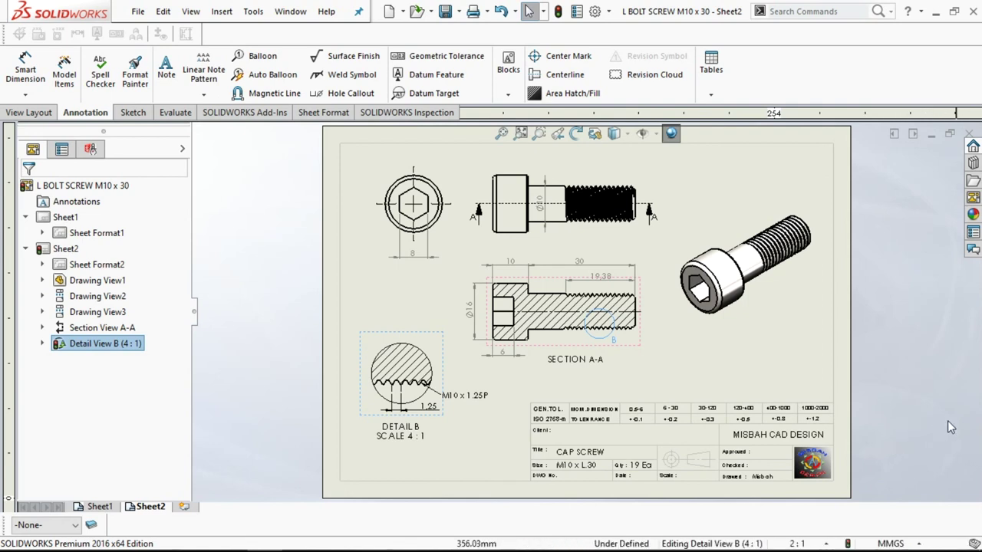
click(558, 15)
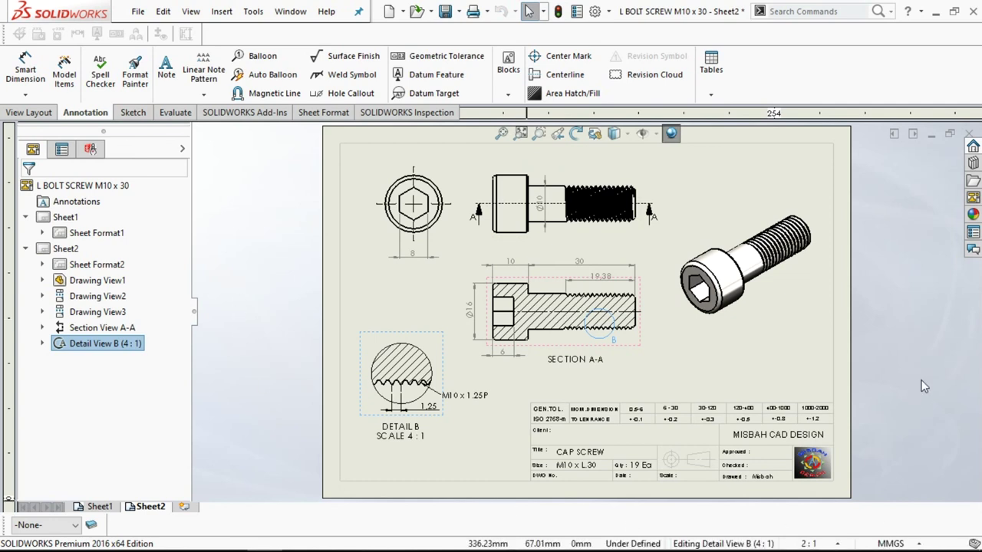
click(445, 10)
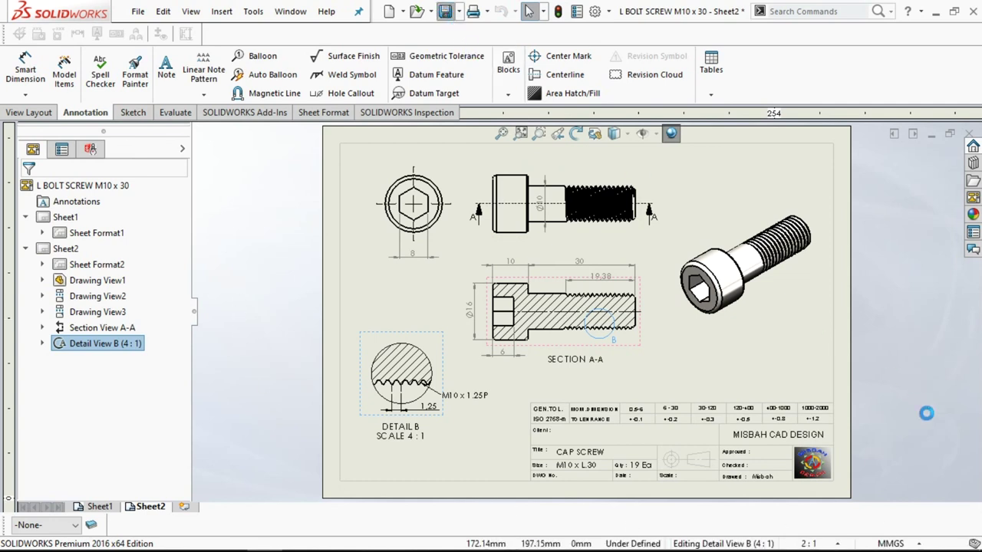